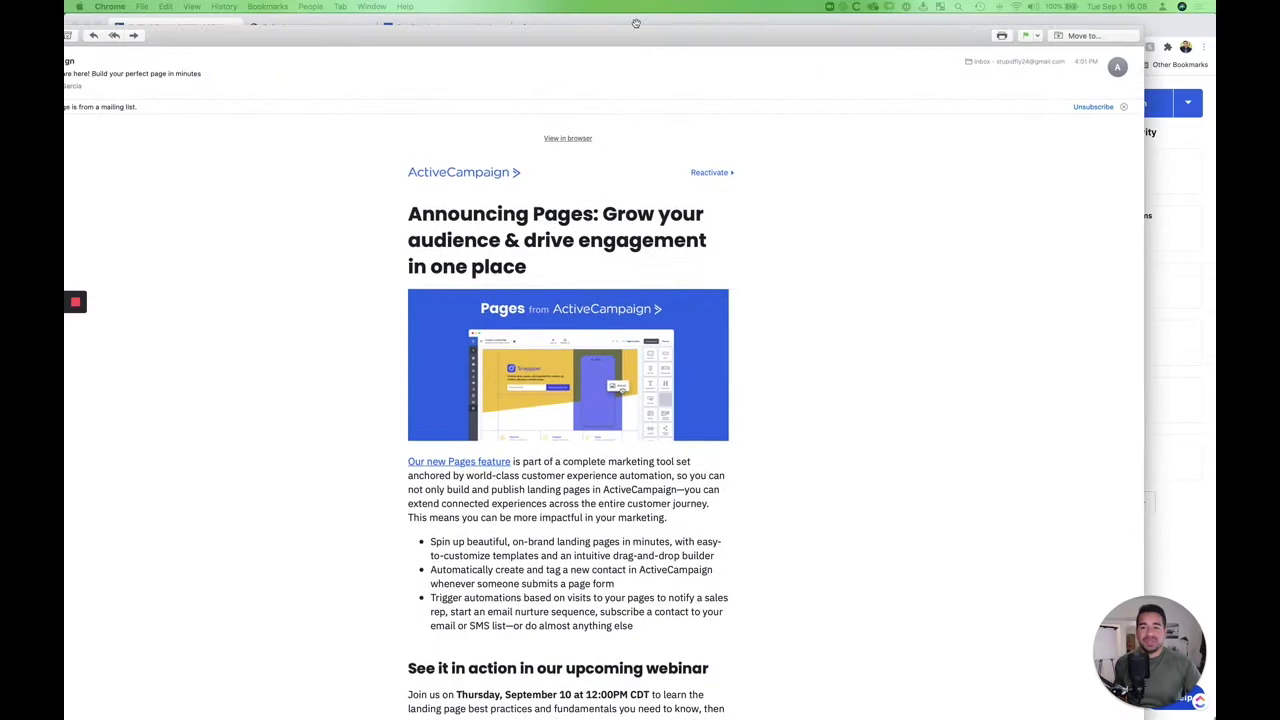
- Scroll down and back up through the ActiveCampaign Pages announcement email in Apple Mail
scroll(591, 396, "down", 5)
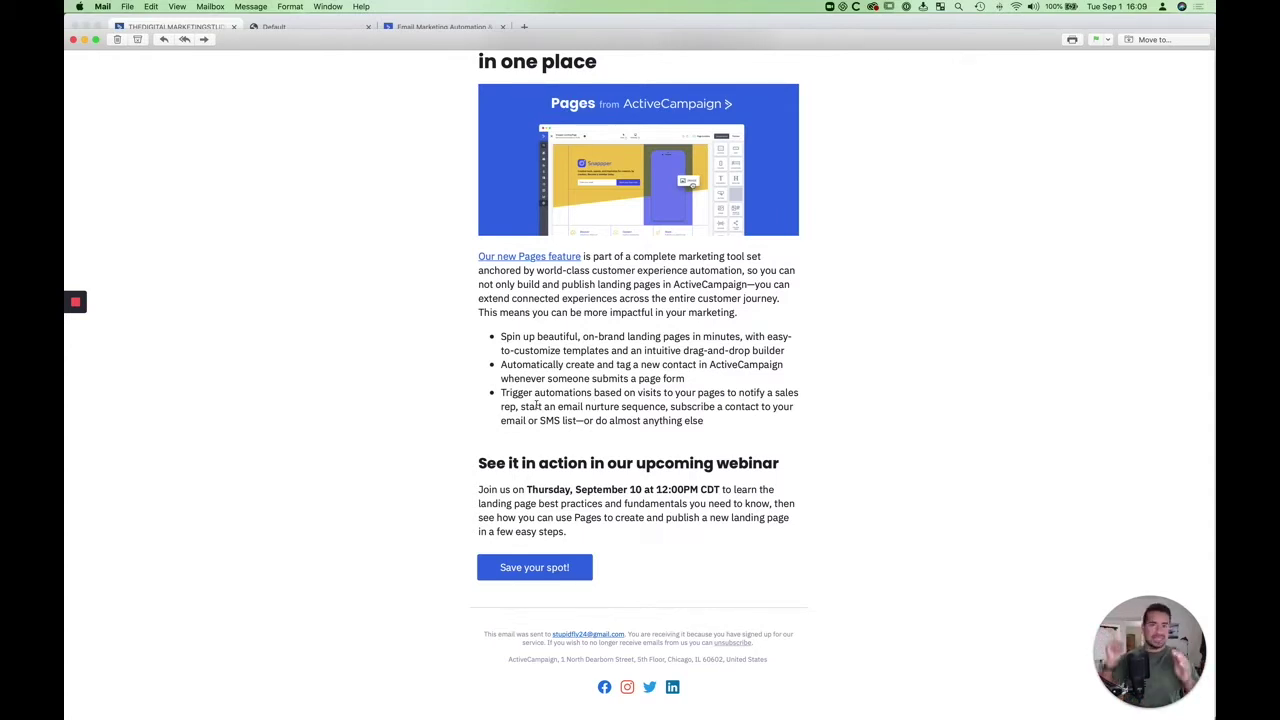
scroll(586, 451, "up", 2)
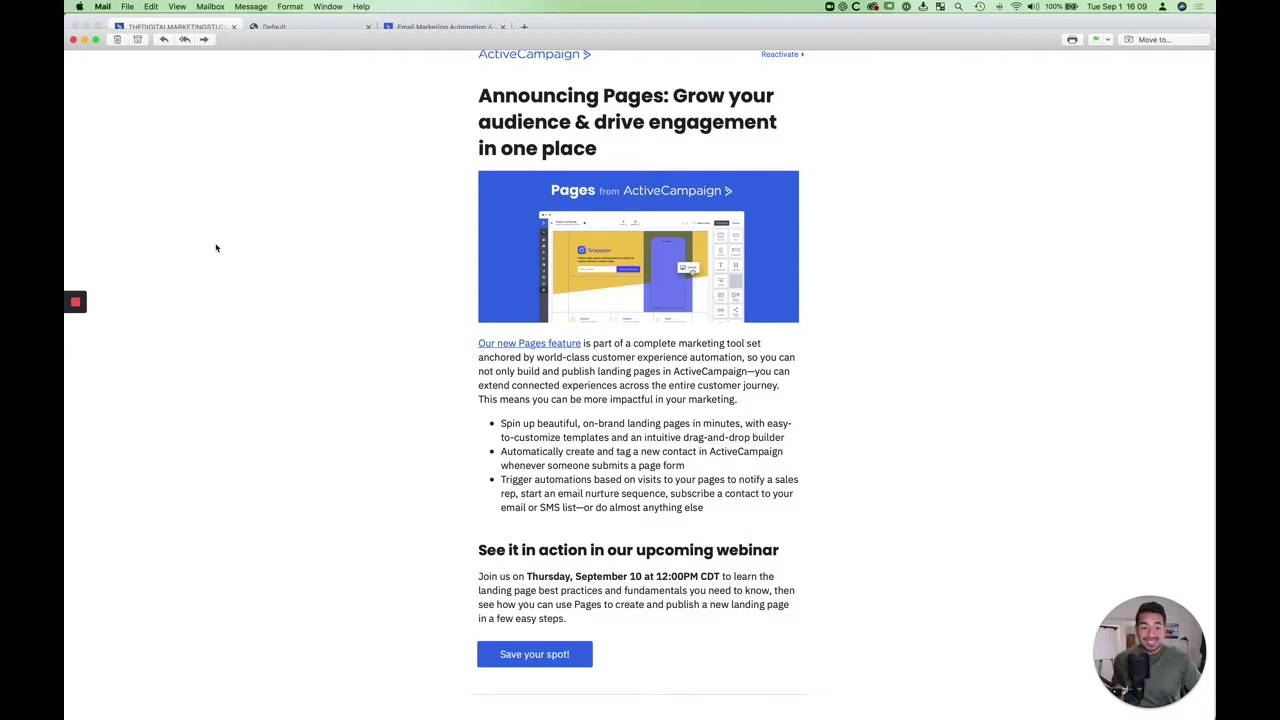
- Close the announcement email and check the custom domains under Site in ActiveCampaign
left_click(73, 41)
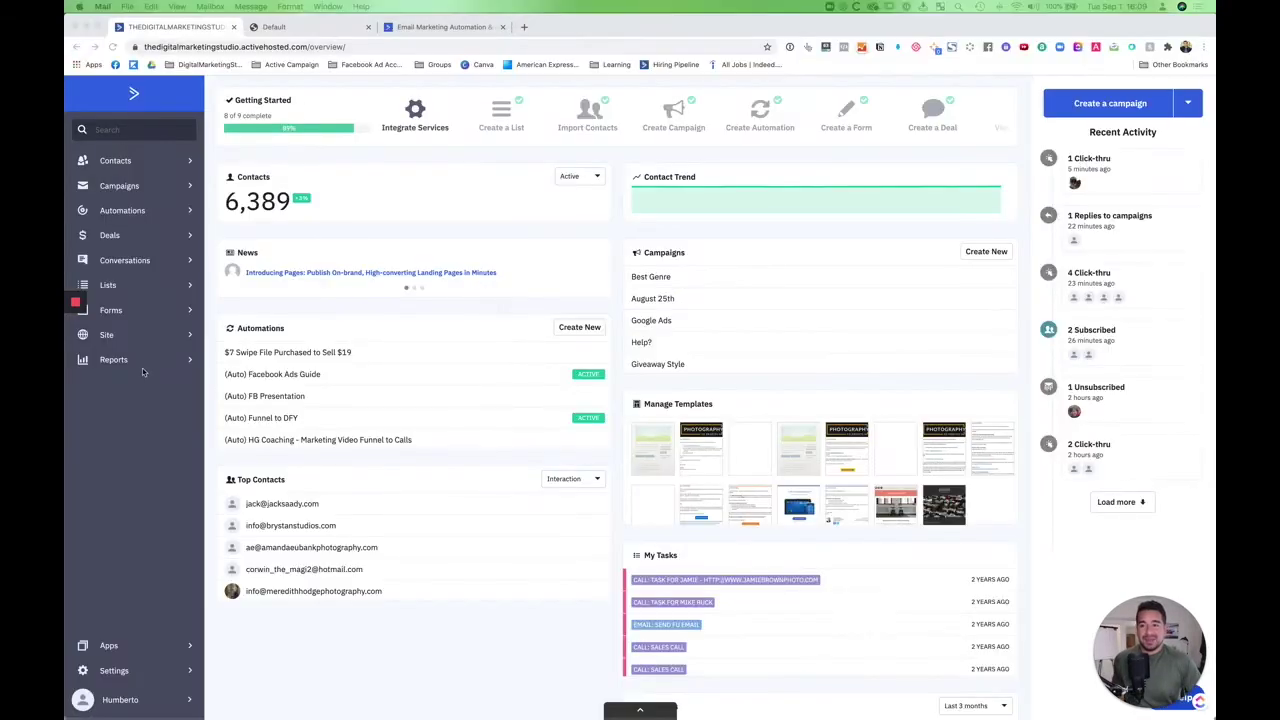
left_click(150, 422)
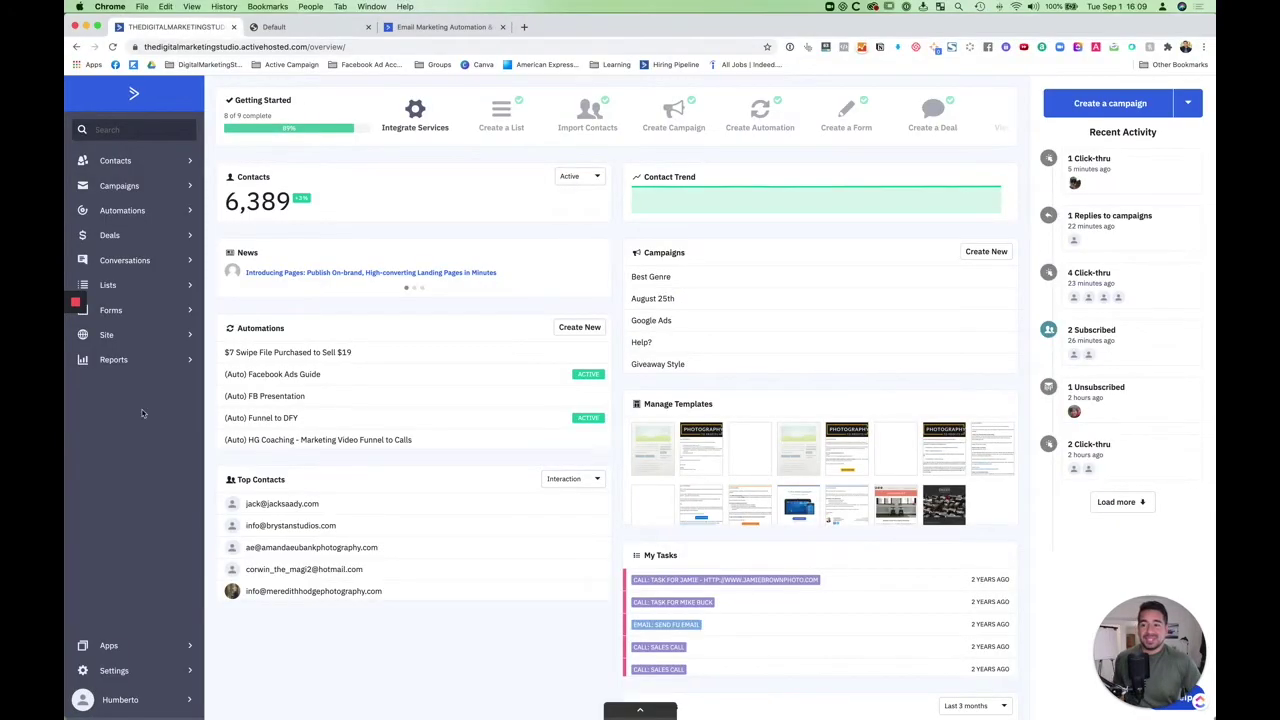
left_click(124, 340)
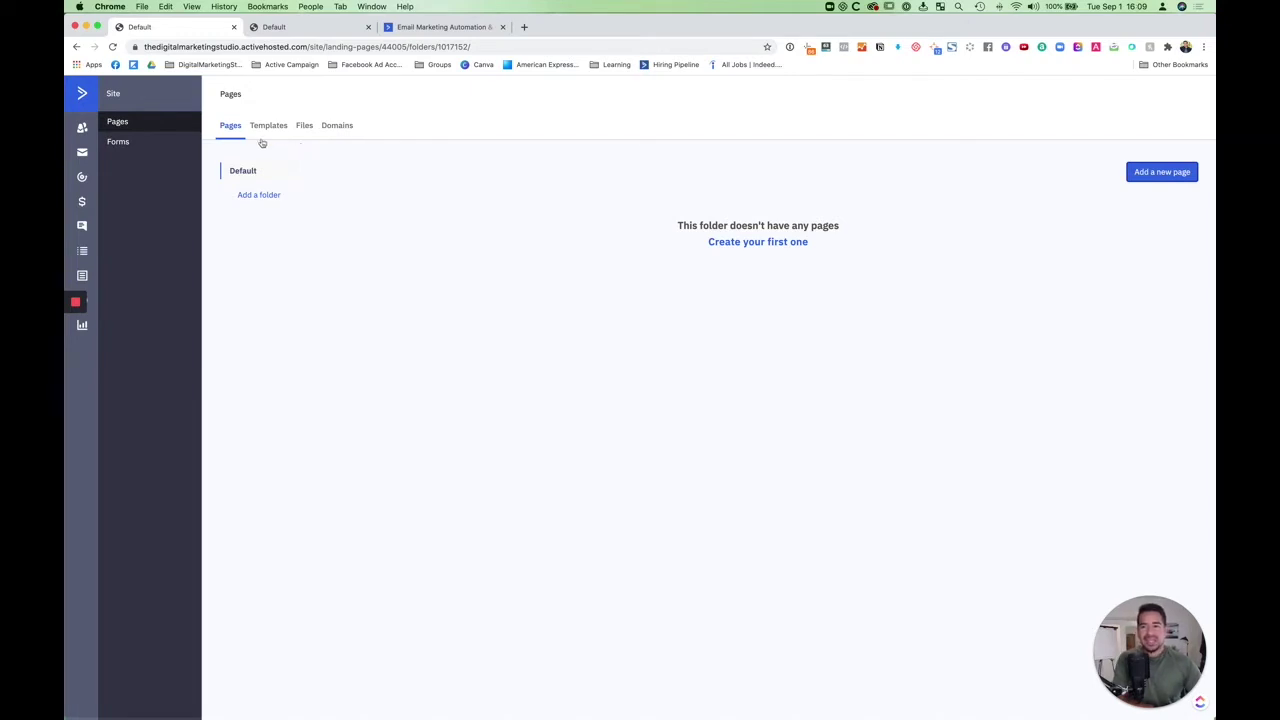
left_click(336, 127)
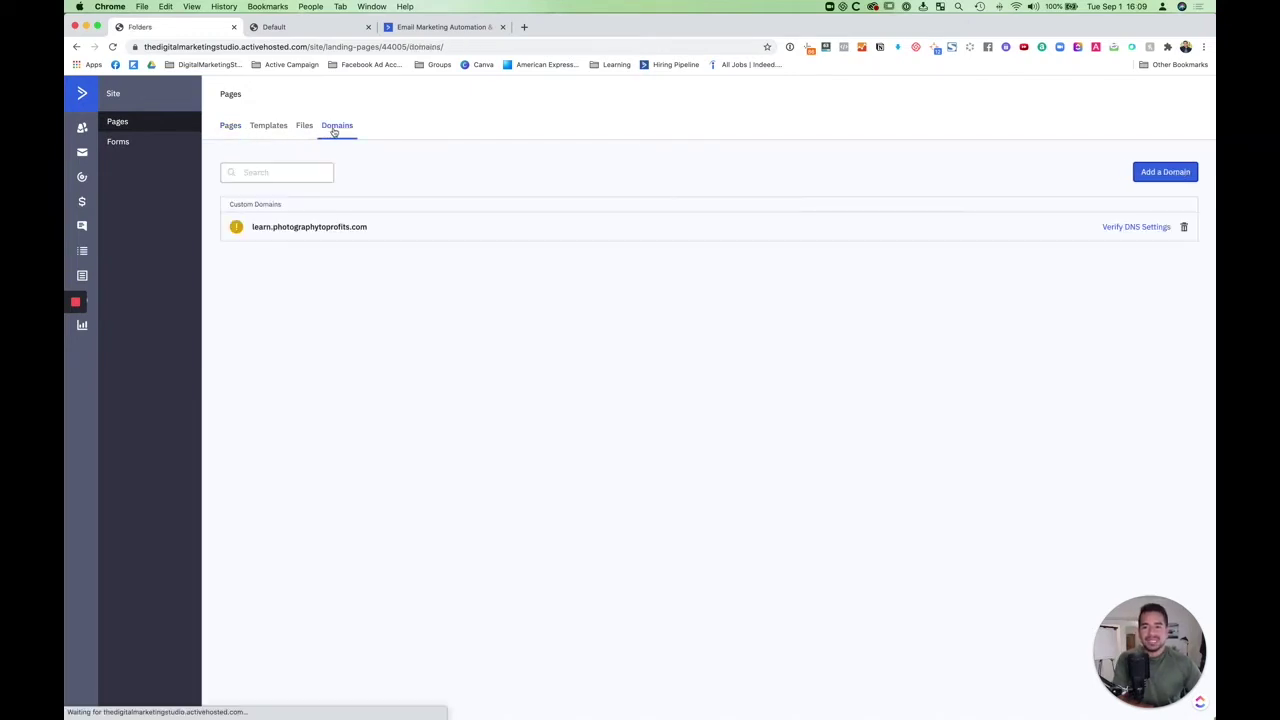
- Return to the Pages list and add a new landing page
left_click(231, 126)
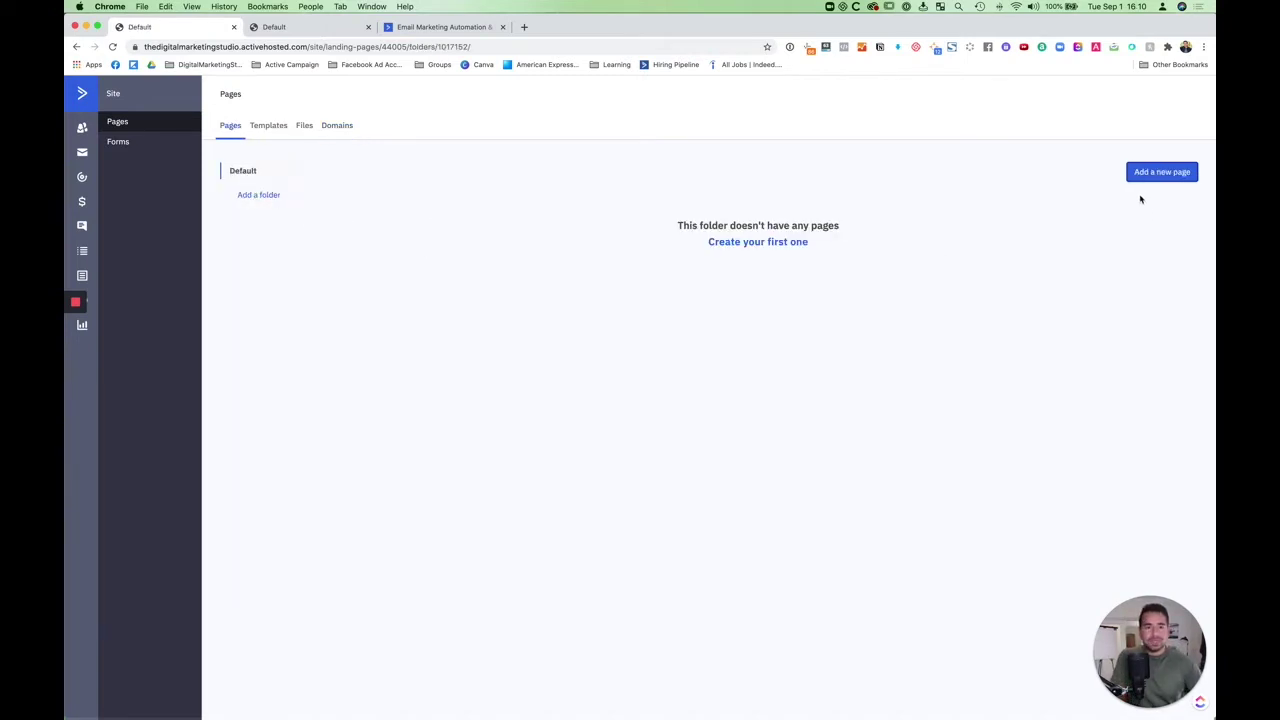
left_click(1168, 172)
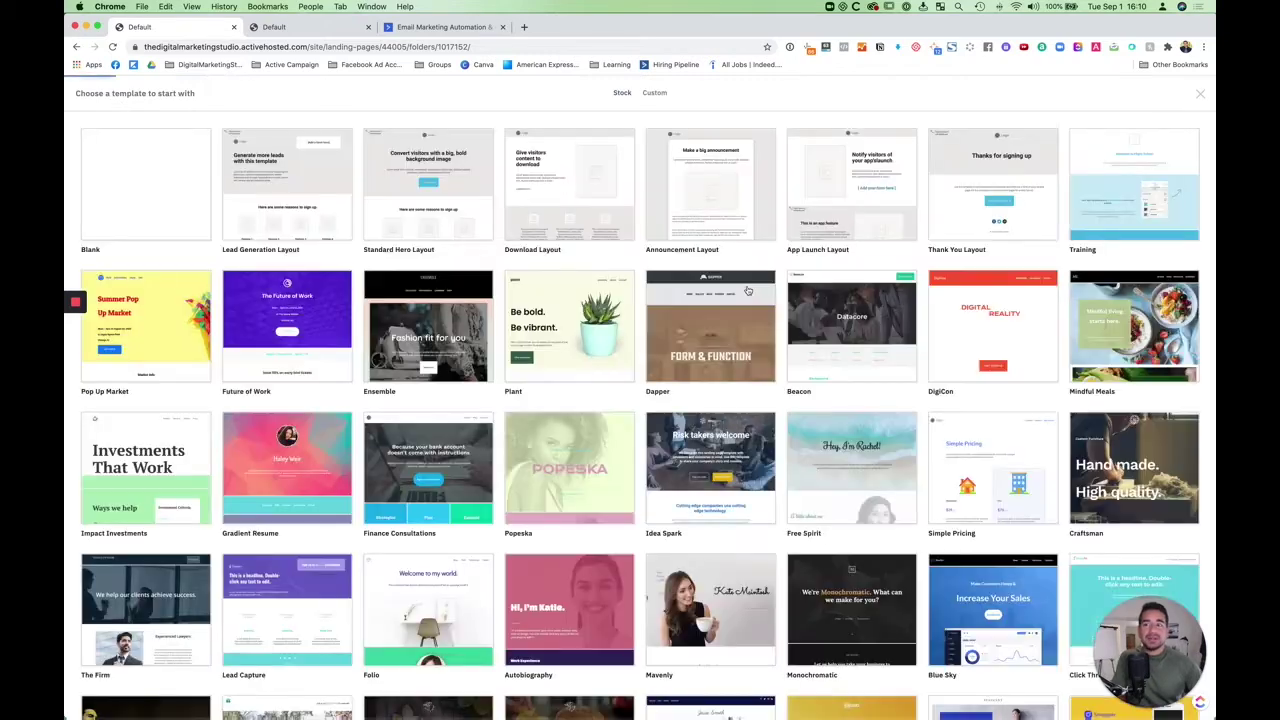
mouse_move(747, 290)
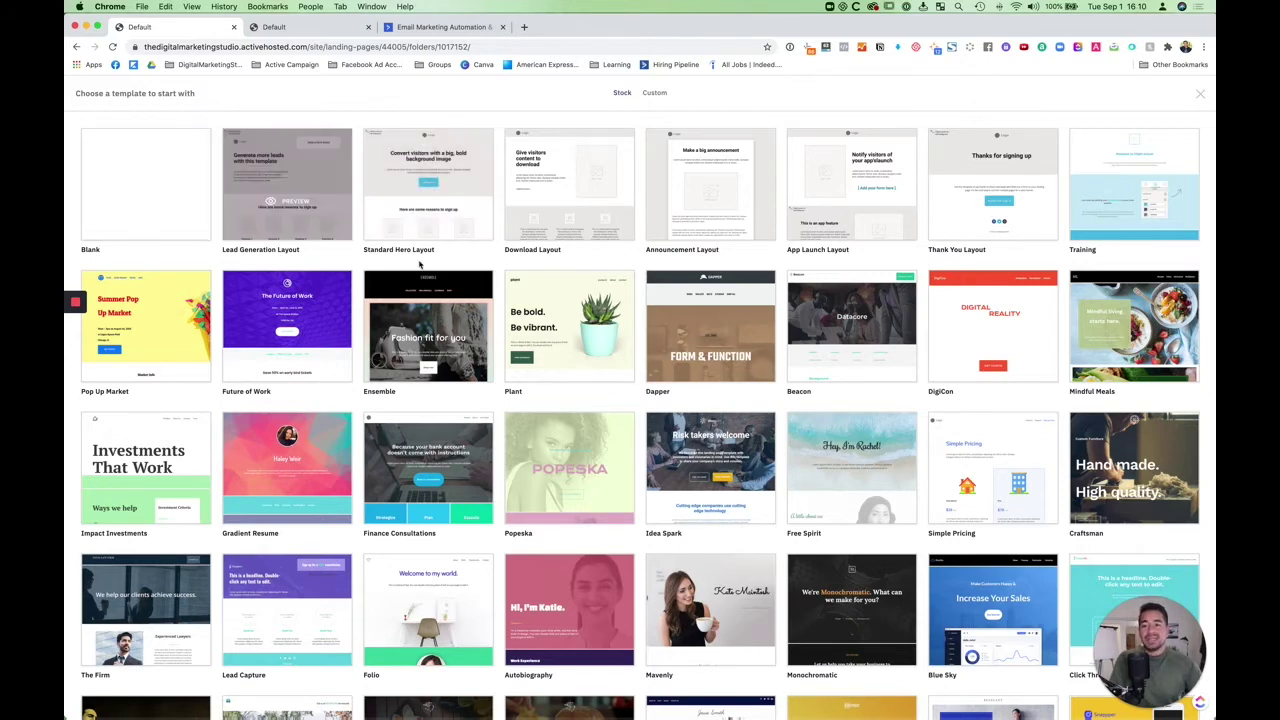
- Browse the templates and build the new page from Lead Capture
scroll(430, 330, "down", 5)
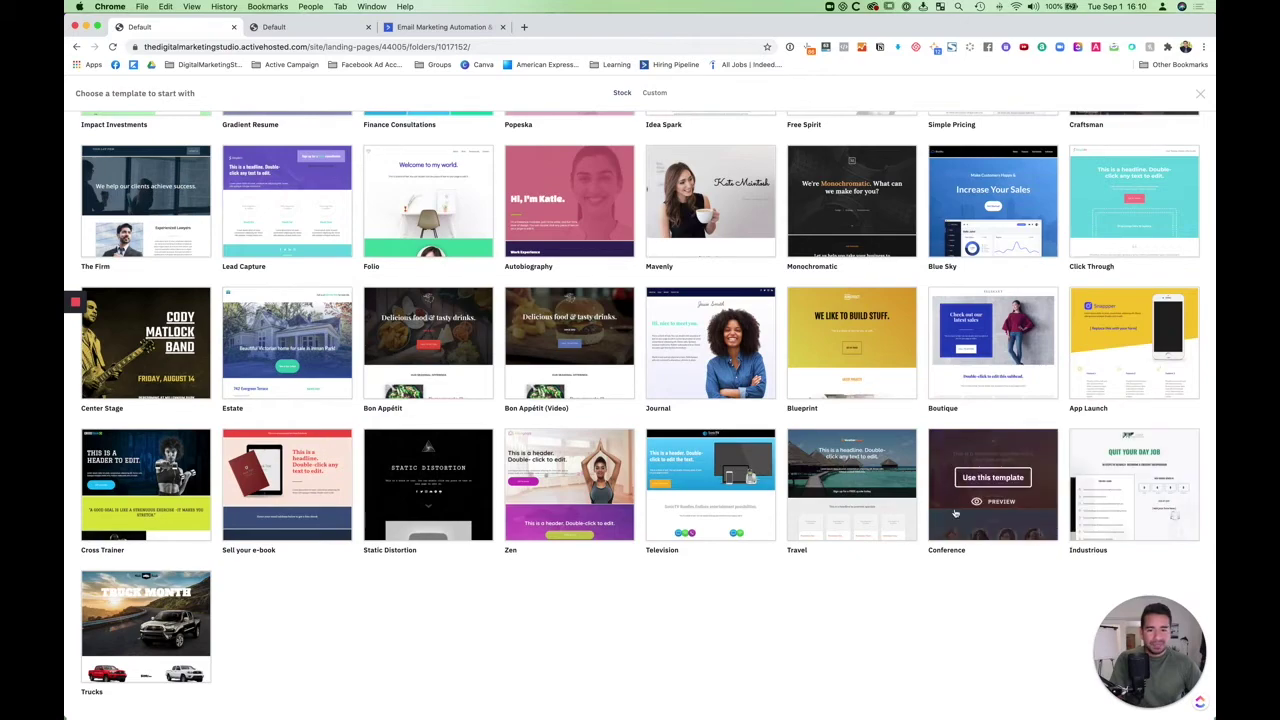
left_click(993, 477)
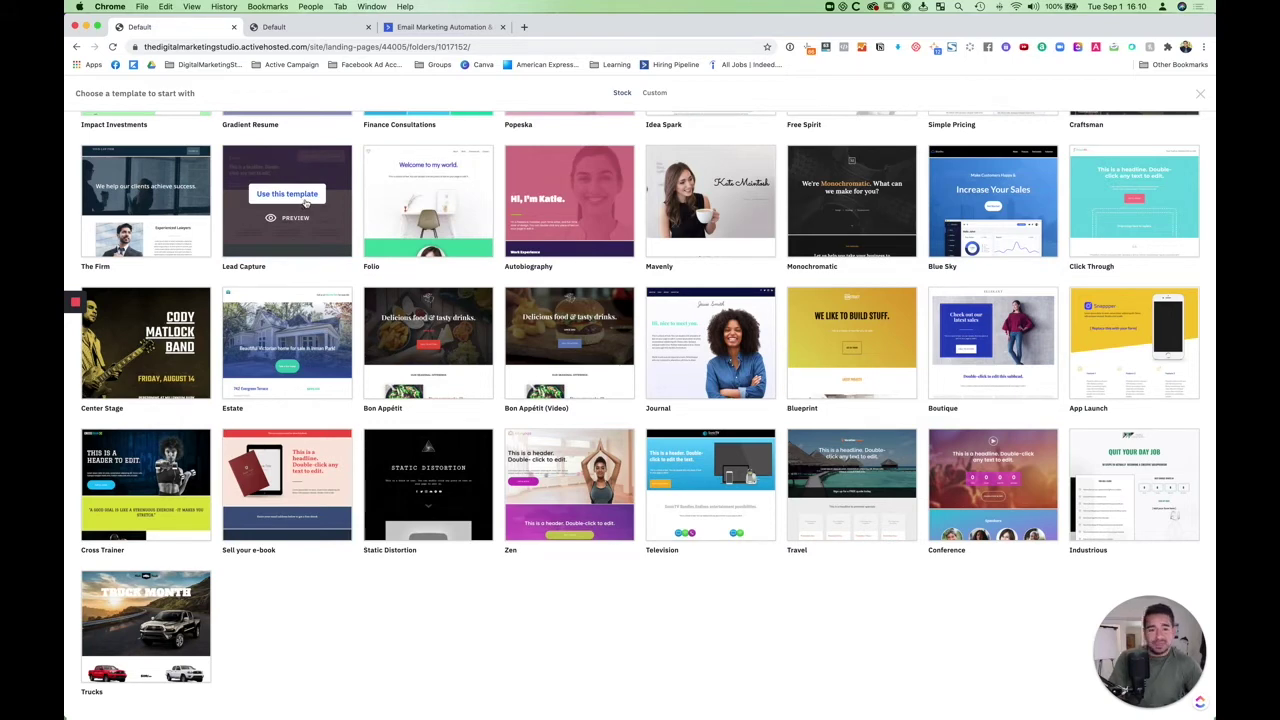
scroll(305, 202, "up", 4)
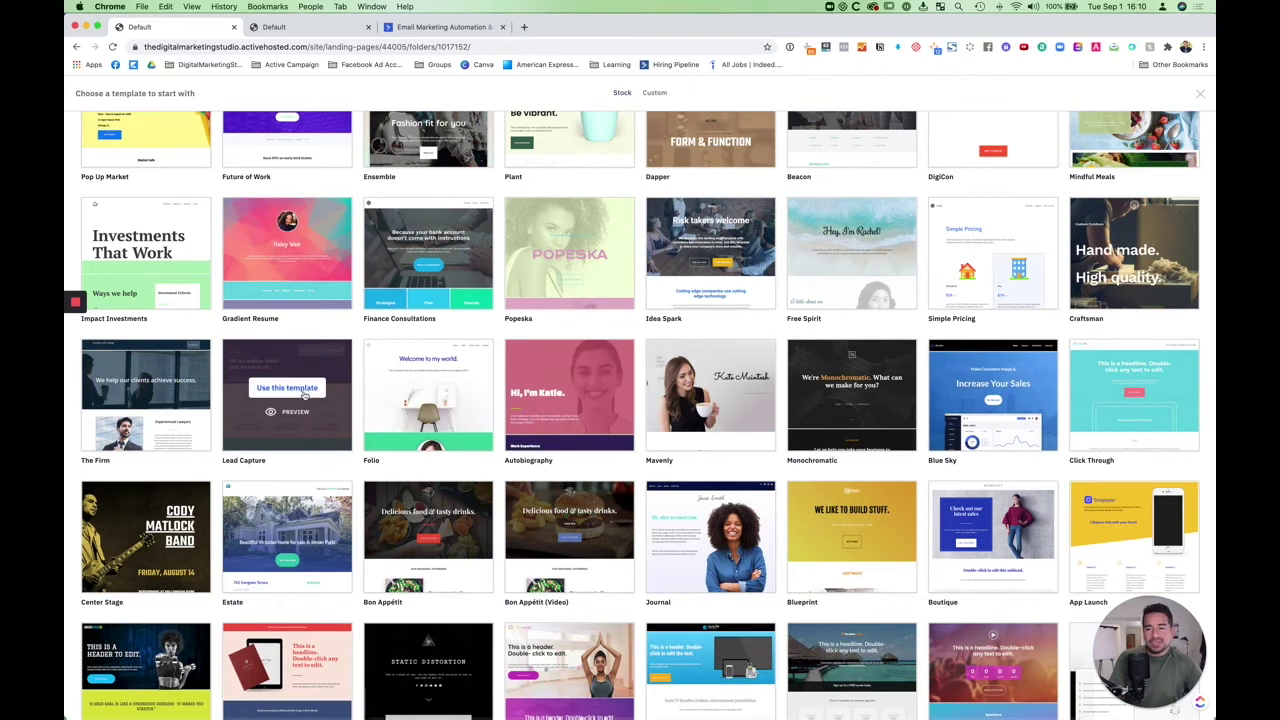
left_click(303, 394)
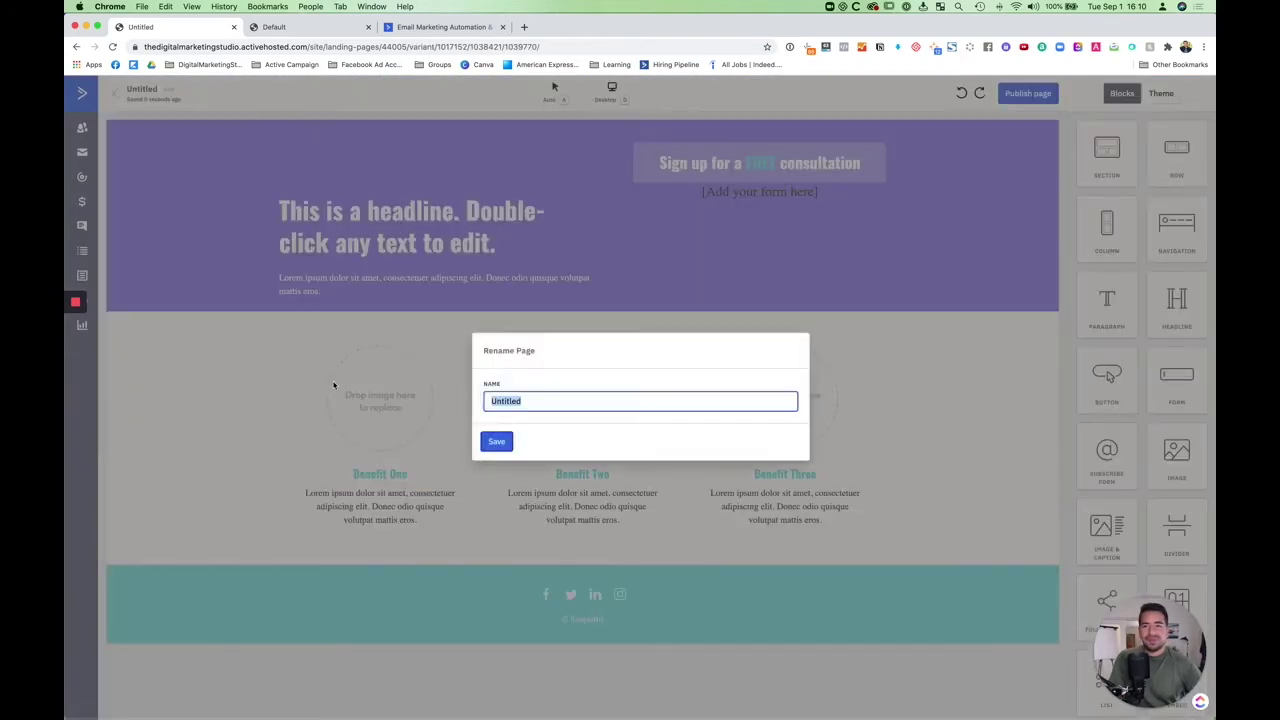
- Rename the page to 'SEO PDF Optin' and save the name
left_click(563, 403)
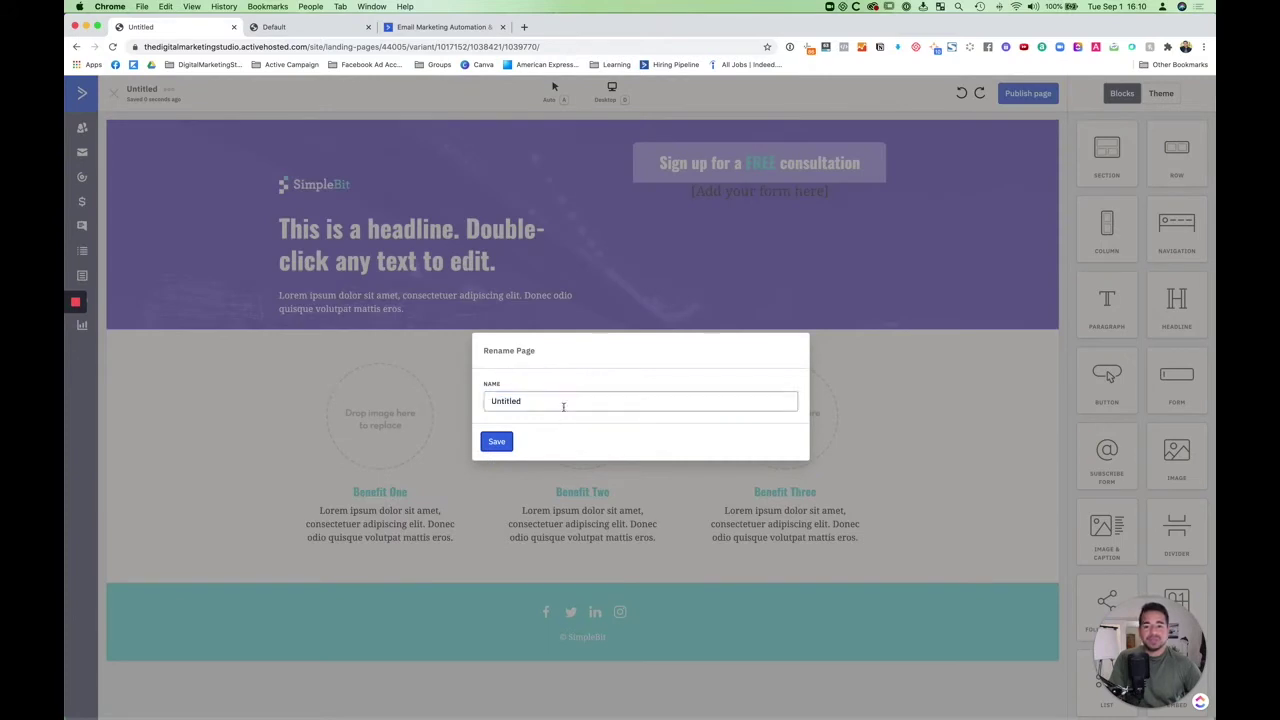
double_click(563, 404)
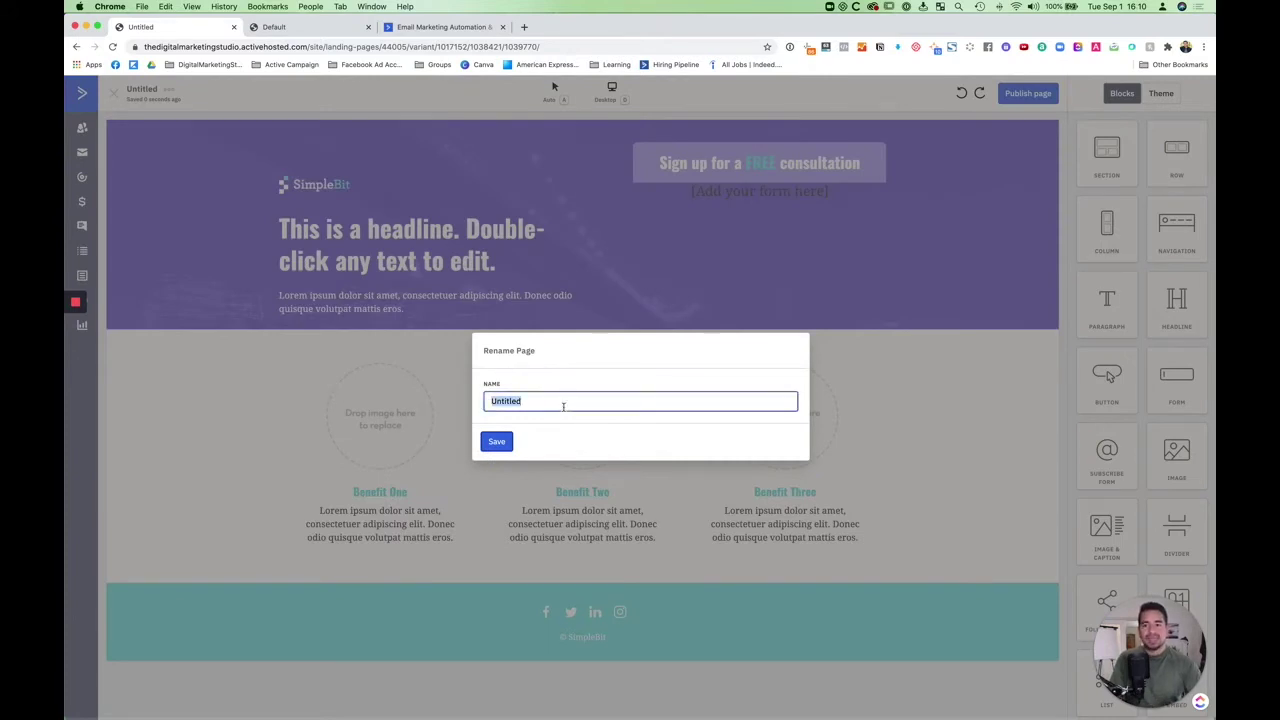
type("SEO Landi")
key("super+a")
type("SEO")
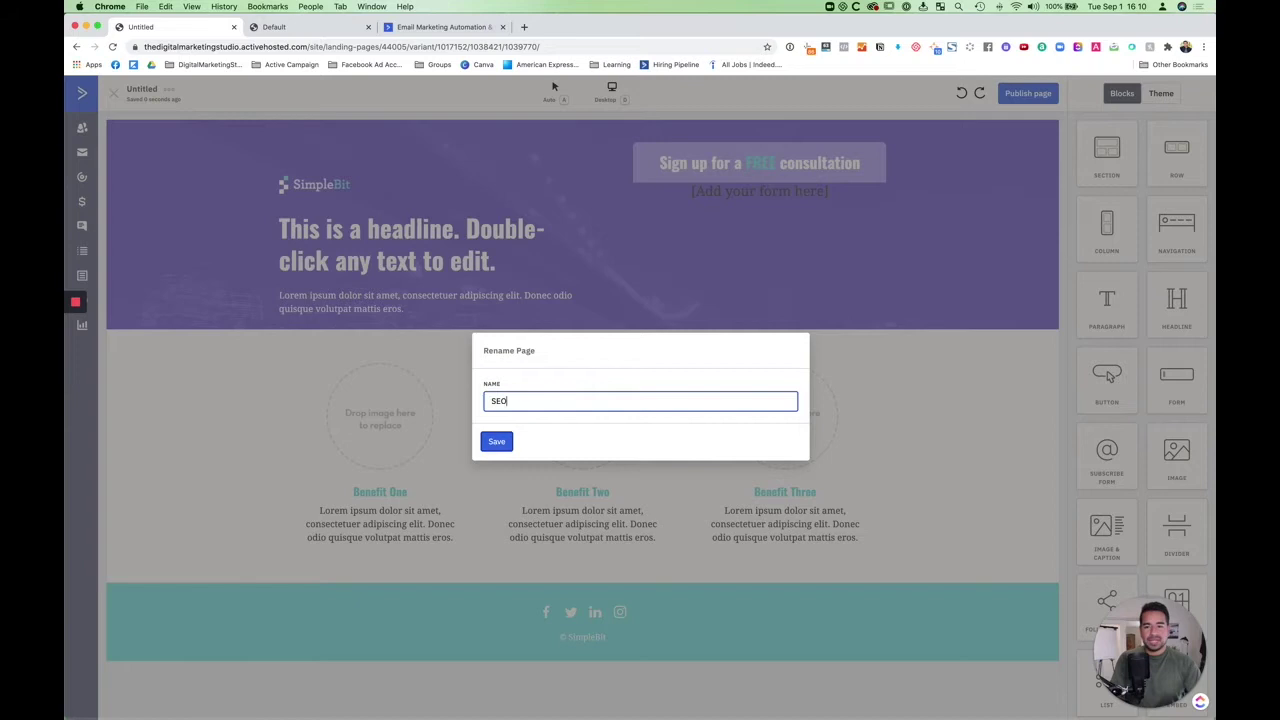
type(" PDF Optin")
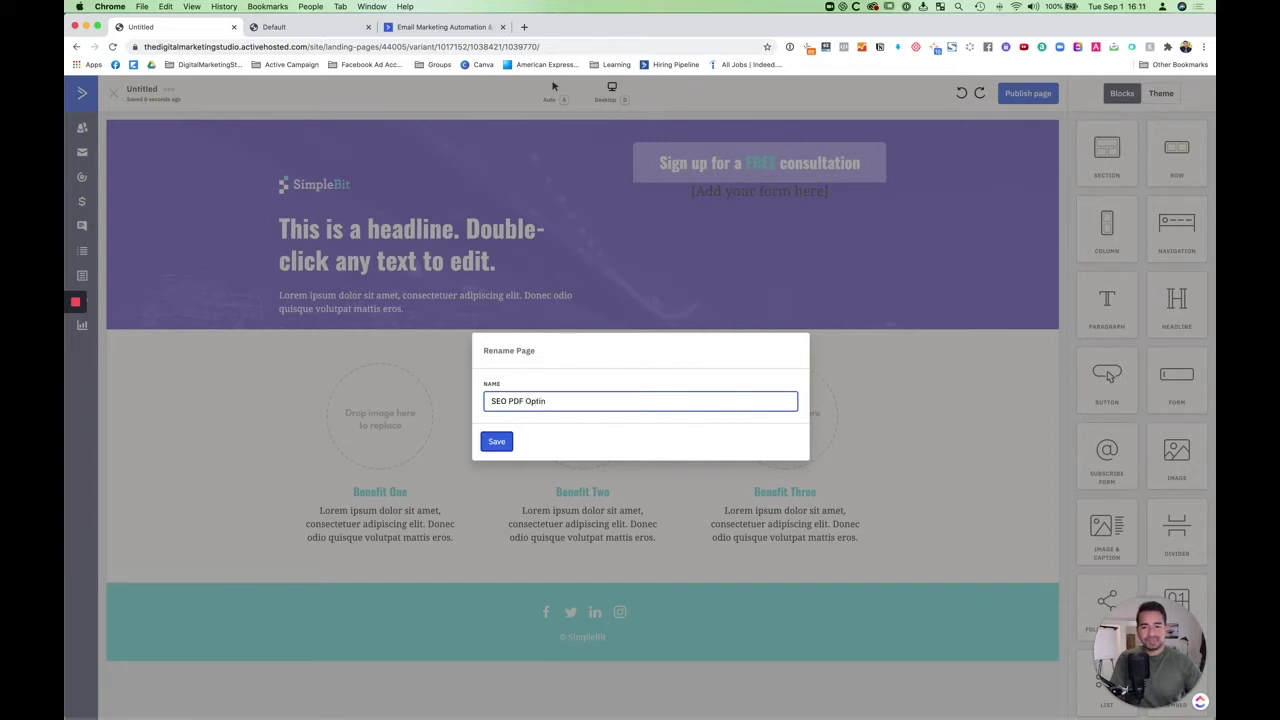
left_click(496, 441)
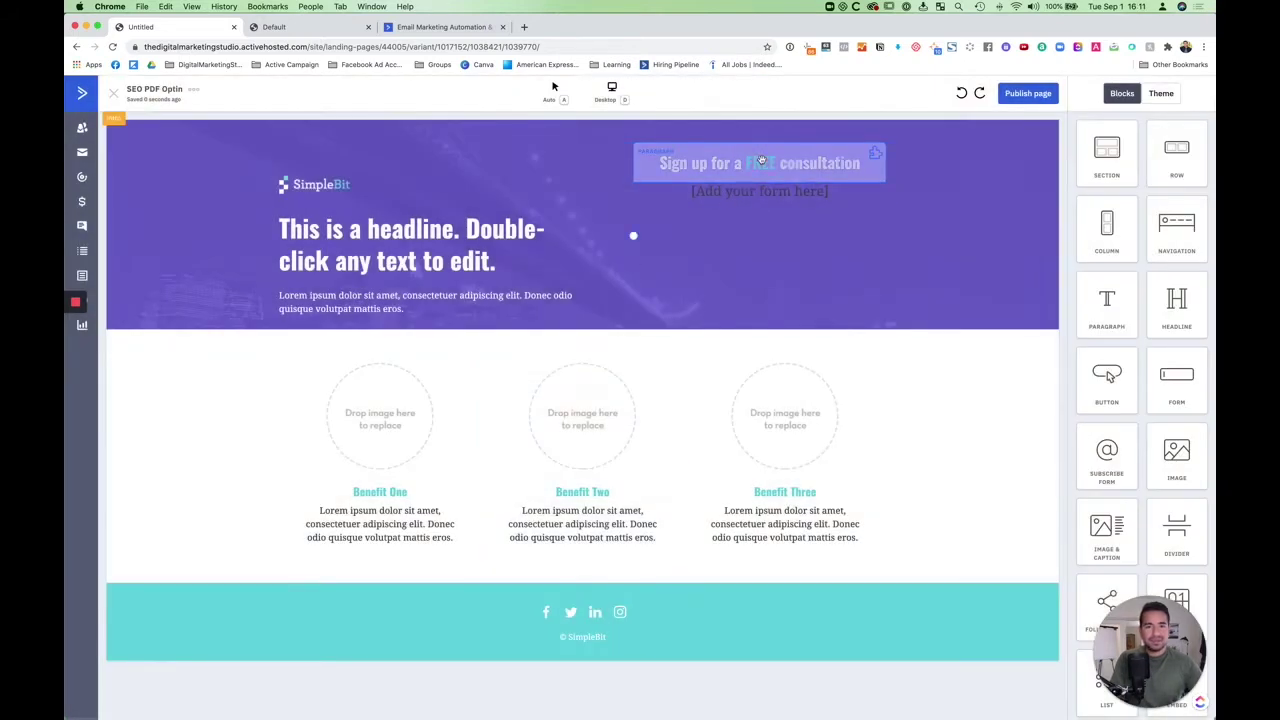
- Inspect the hero's consultation button, headline, SimpleBit logo and form placeholder
left_click(761, 162)
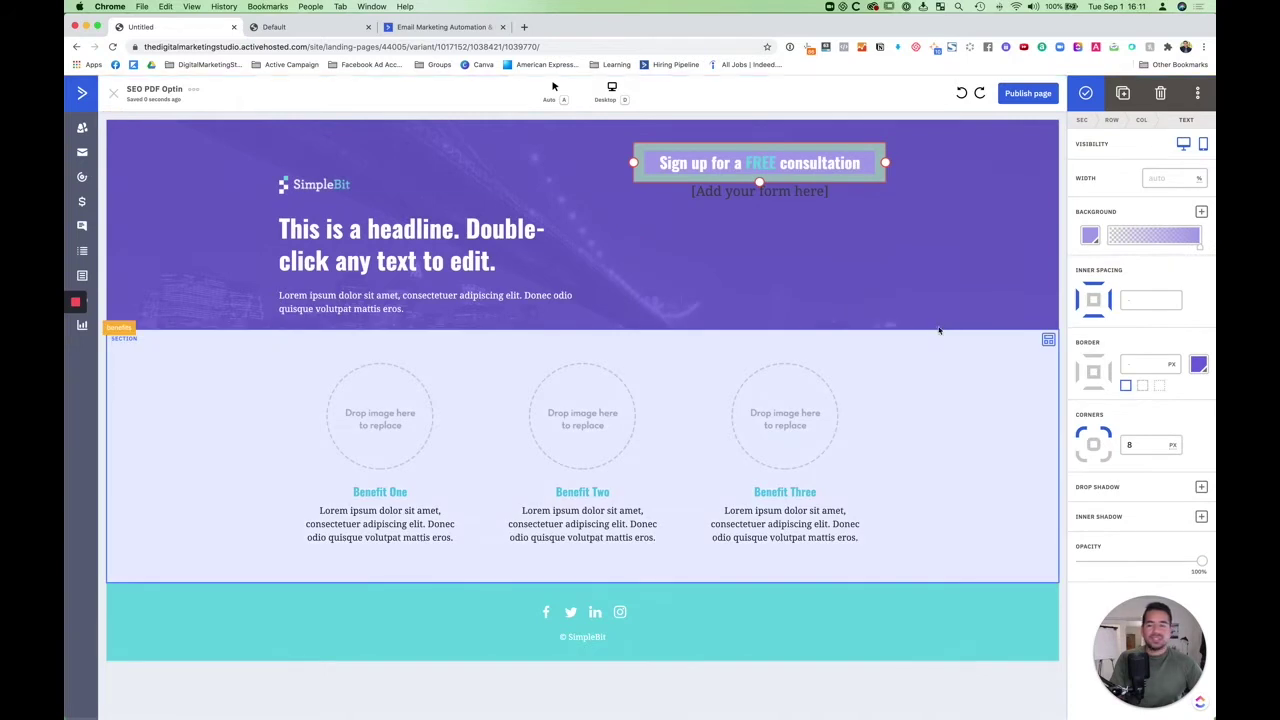
left_click(590, 243)
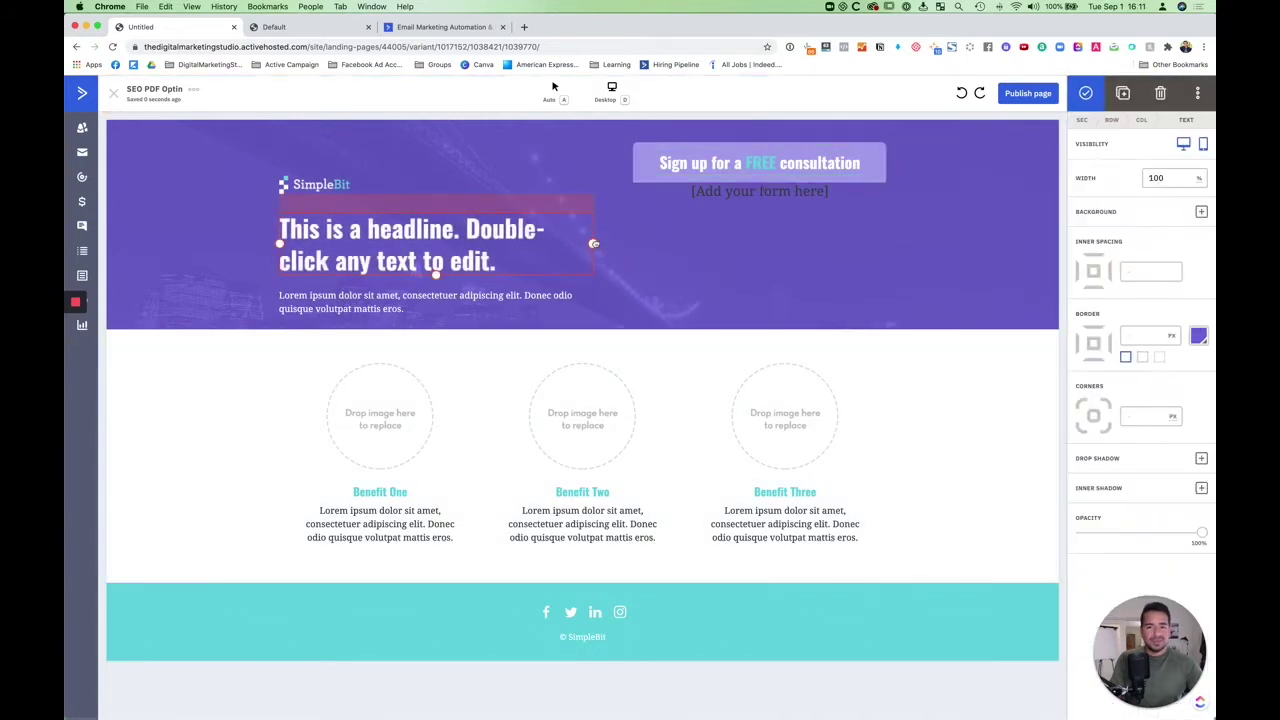
mouse_move(594, 243)
left_mouse_down()
mouse_move(531, 251)
mouse_move(414, 229)
mouse_move(594, 243)
left_mouse_up()
left_click(425, 200)
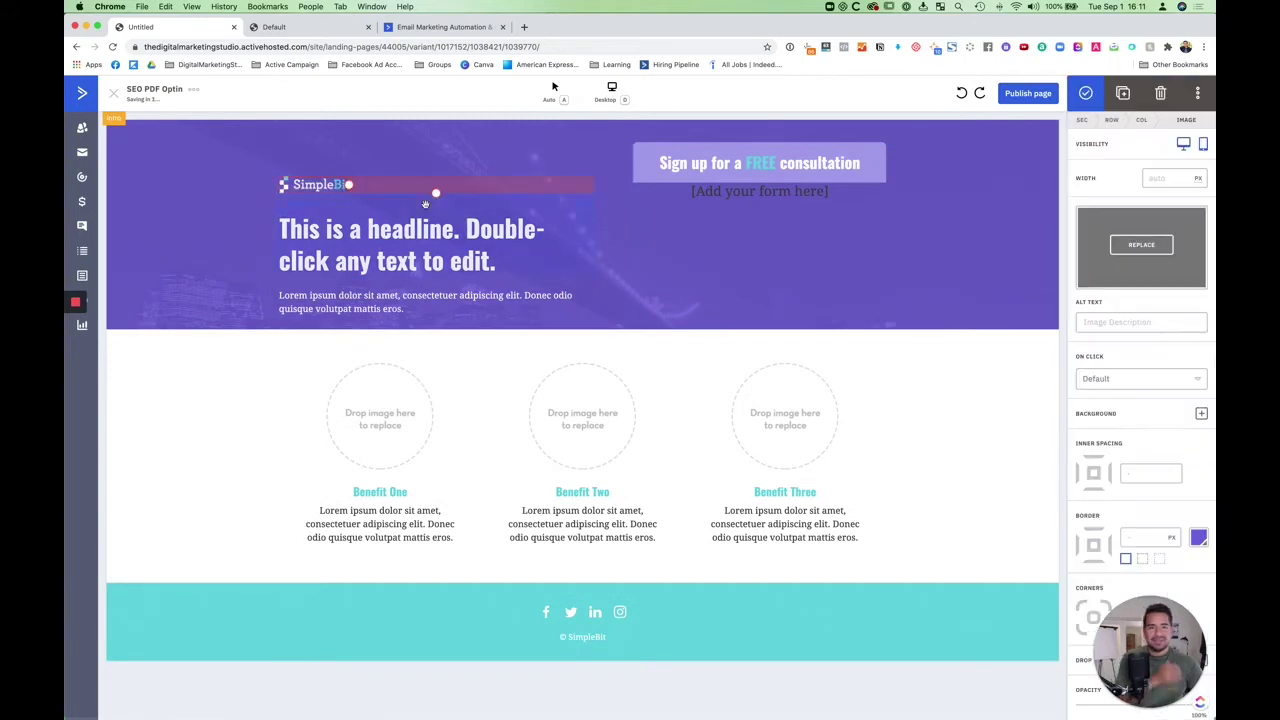
scroll(1156, 639, "down", 1)
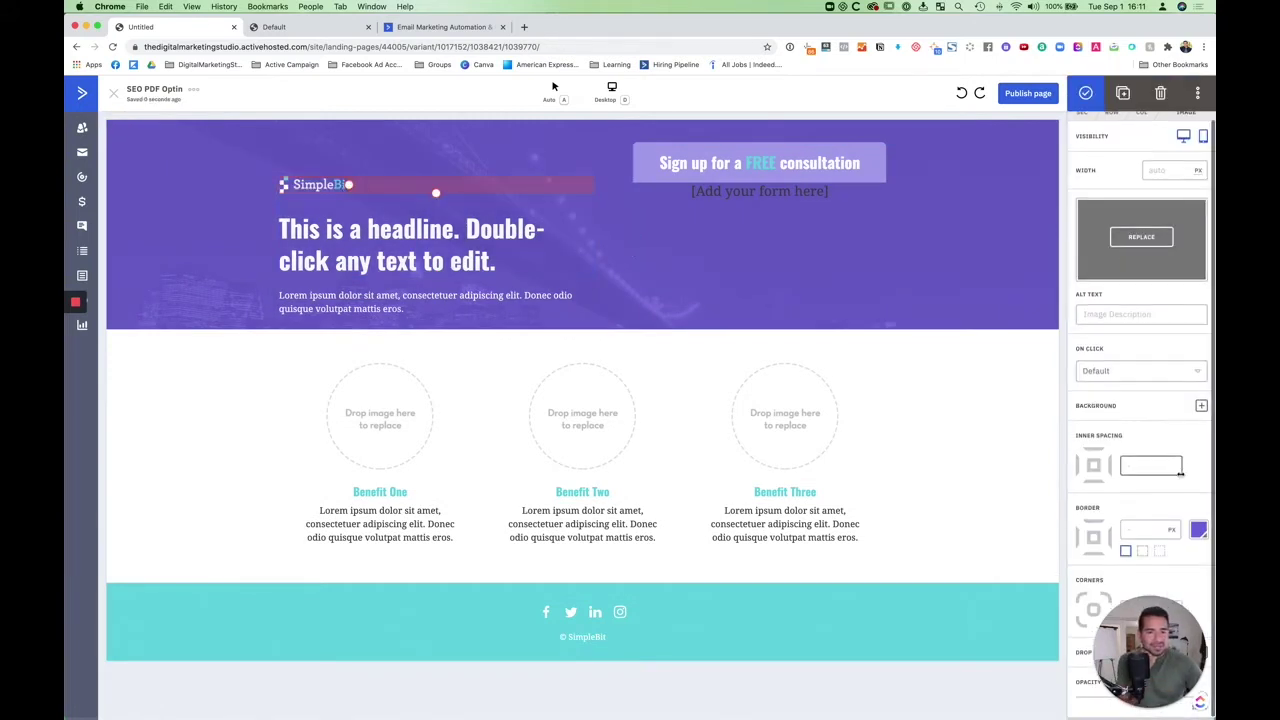
left_click(1152, 642)
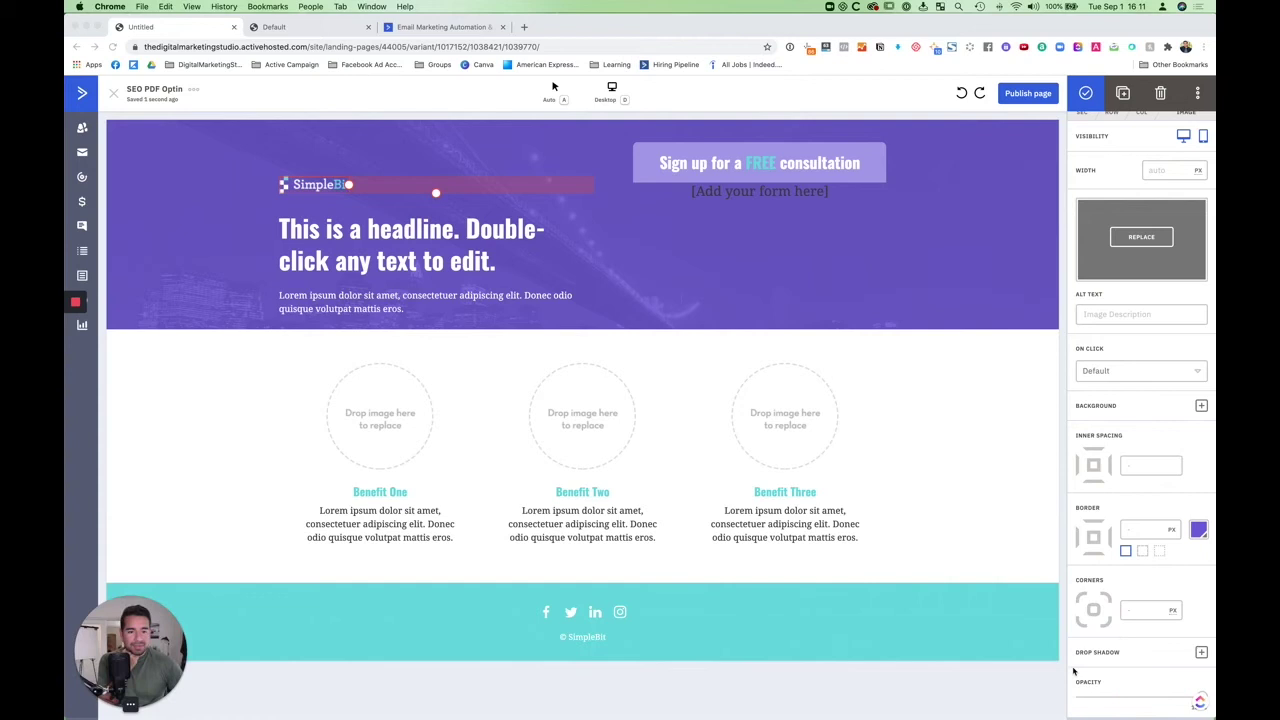
left_click(906, 489)
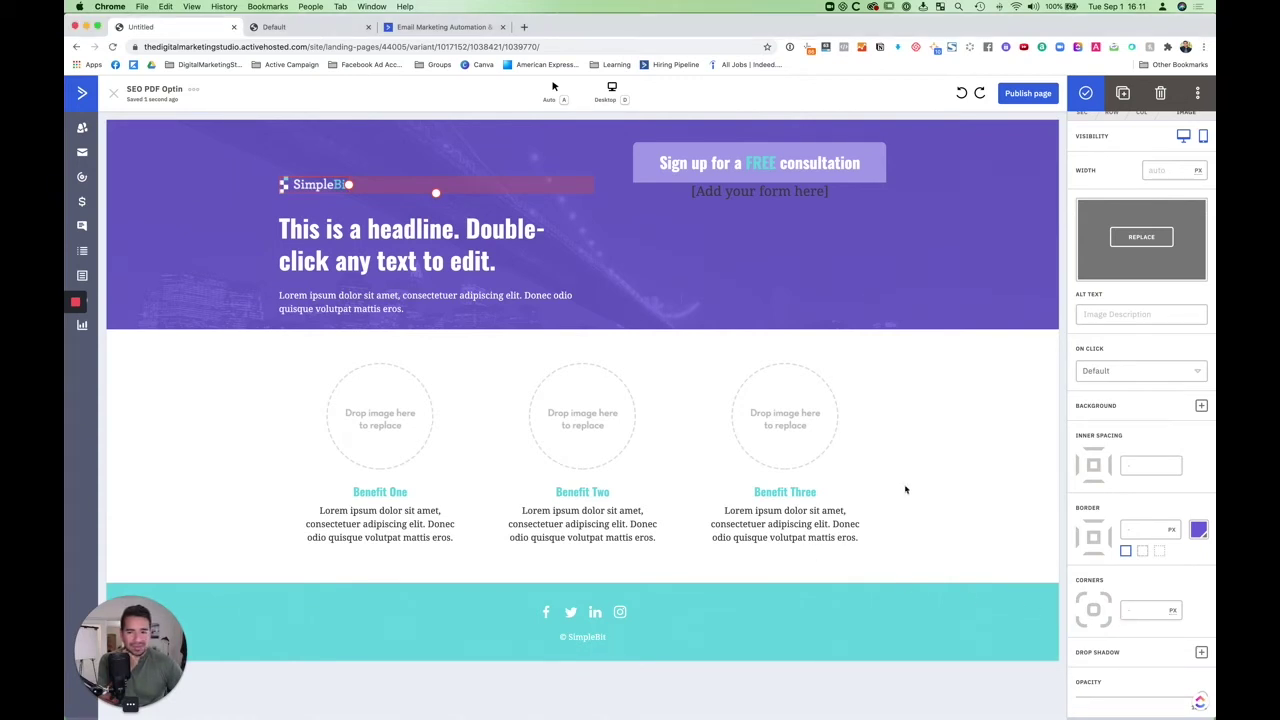
left_click(431, 250)
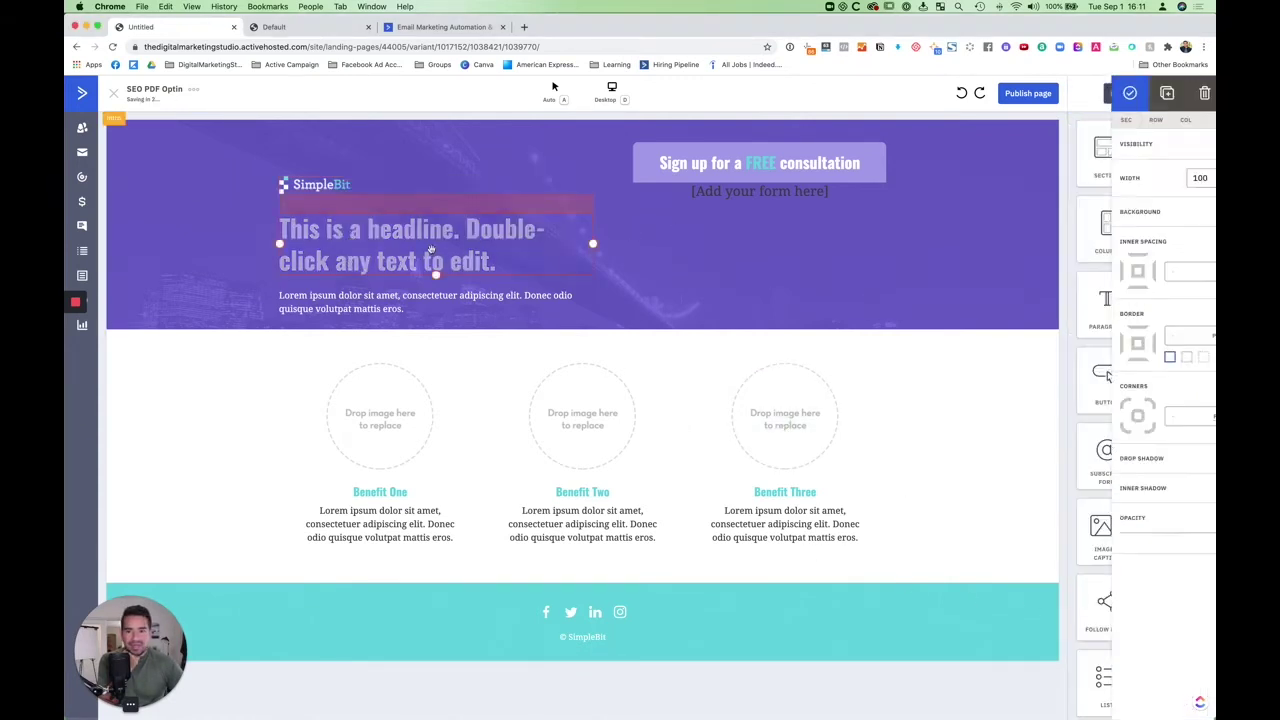
left_click(757, 193)
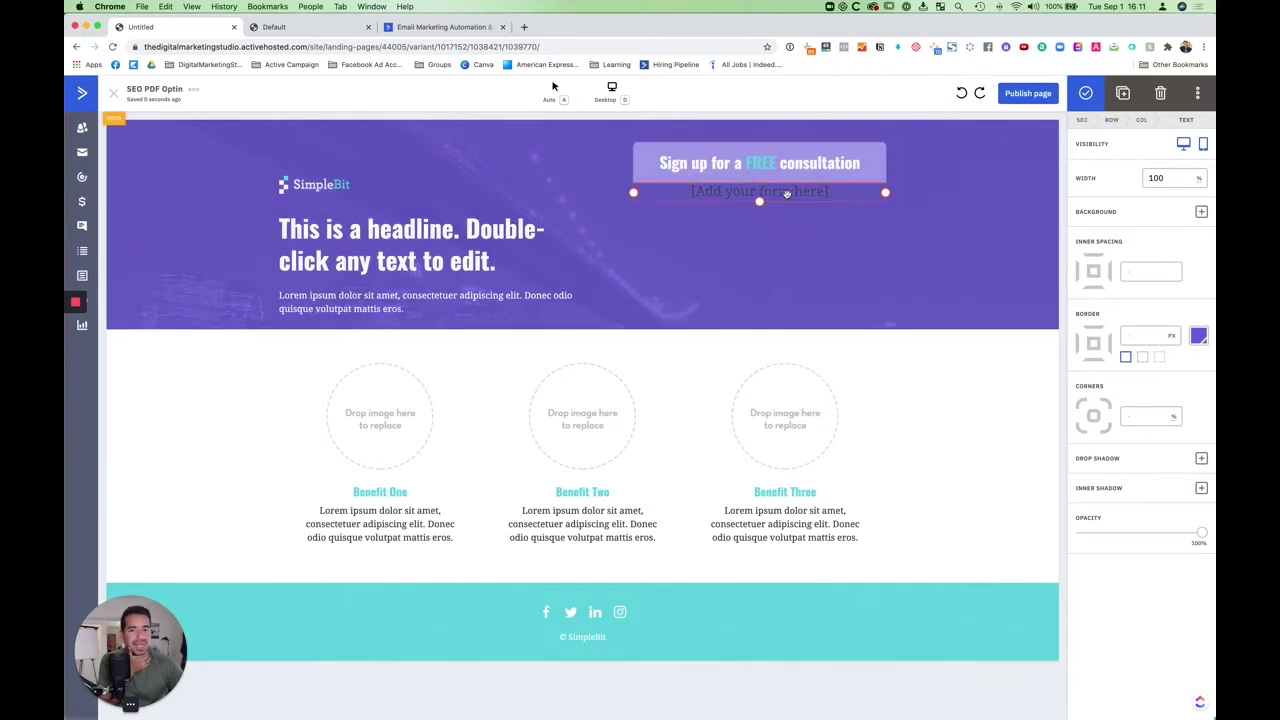
- Duplicate the form placeholder, then trash the duplicate copy
left_click(1196, 93)
left_click(1196, 93)
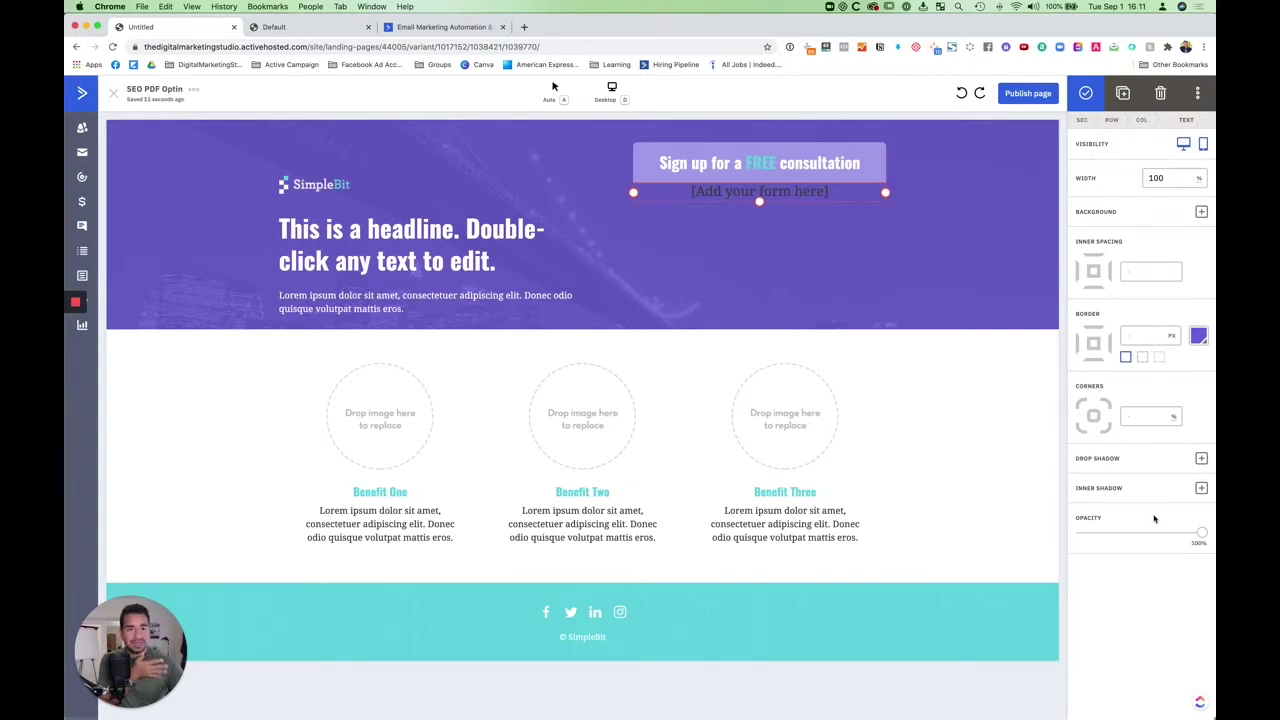
left_click(1204, 212)
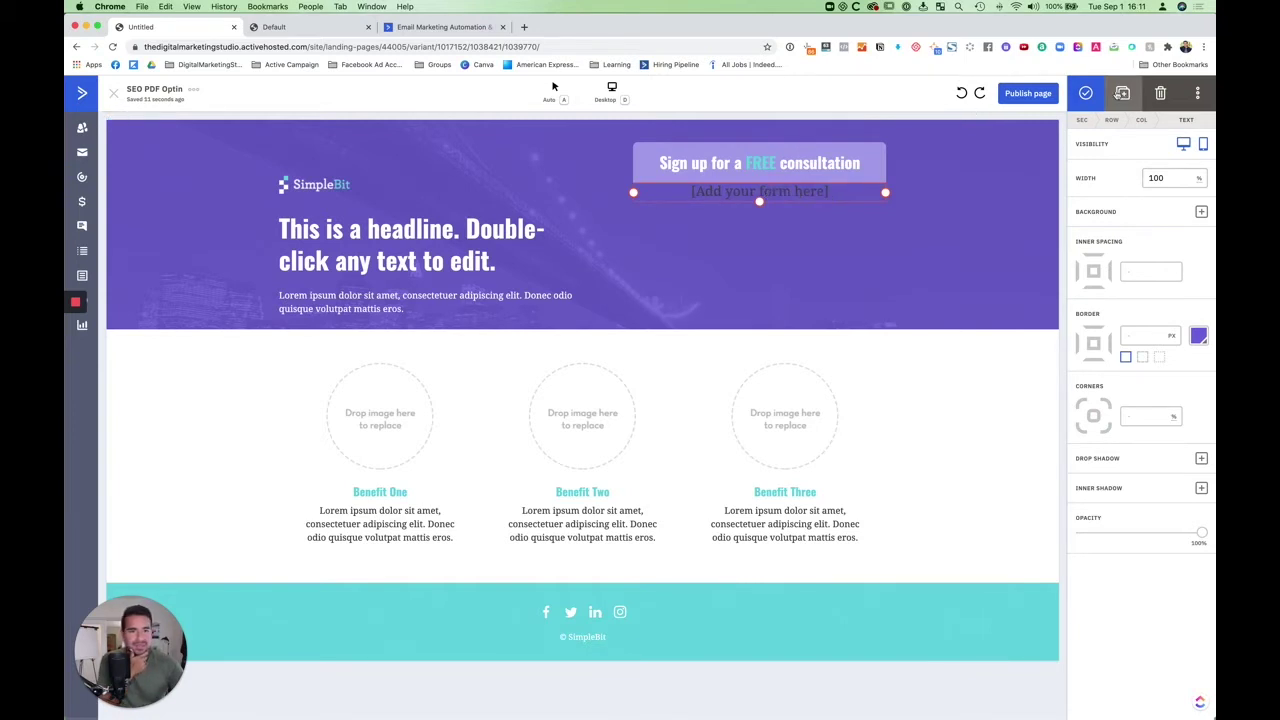
left_click(1122, 93)
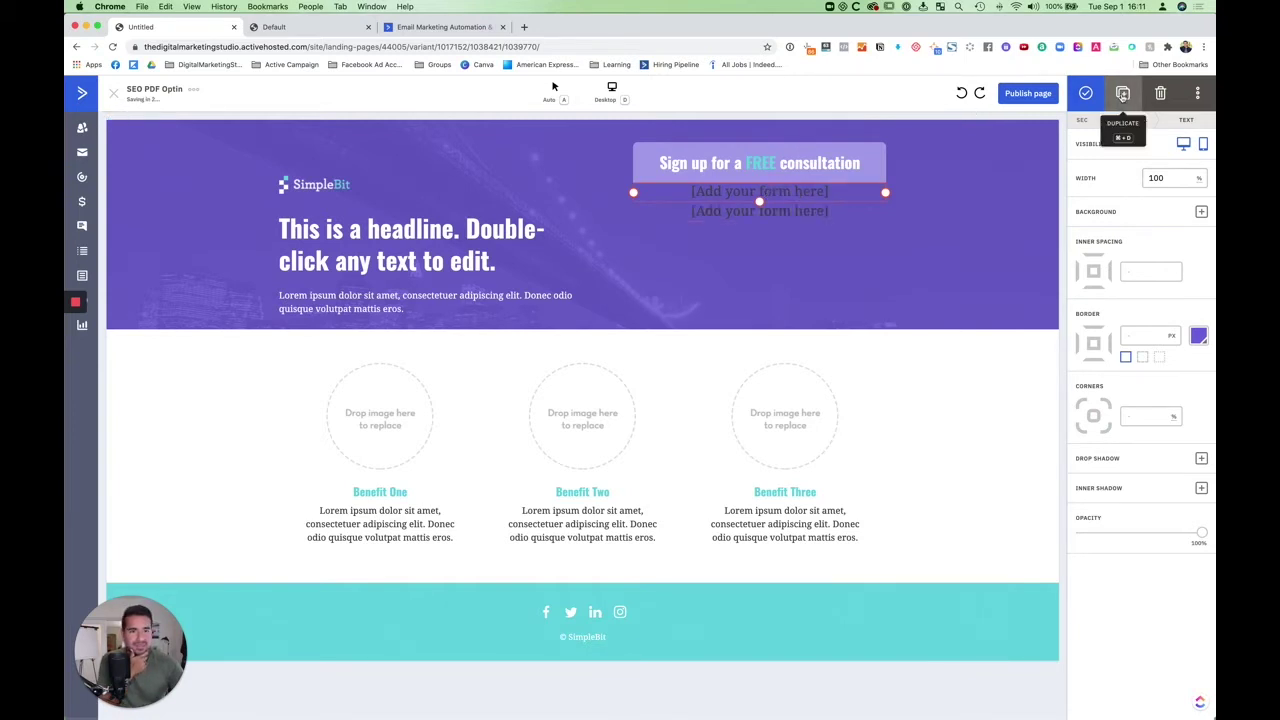
left_click(816, 213)
right_click(818, 219)
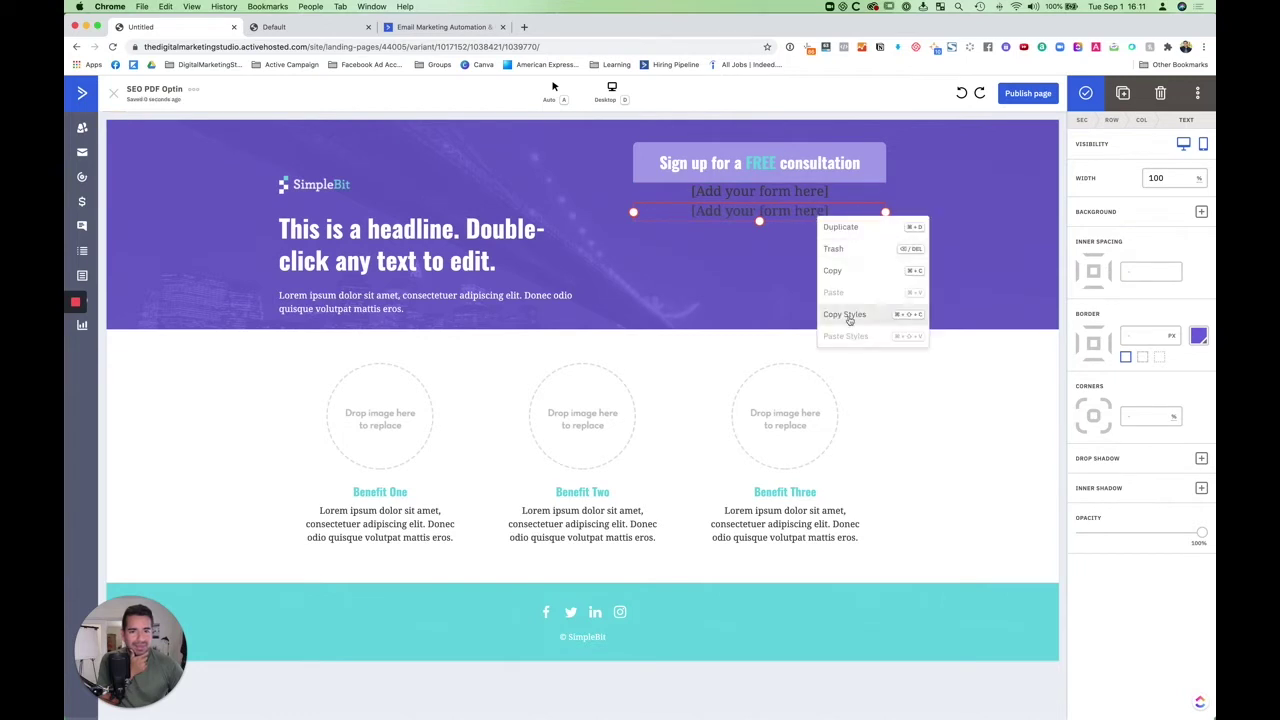
left_click(856, 247)
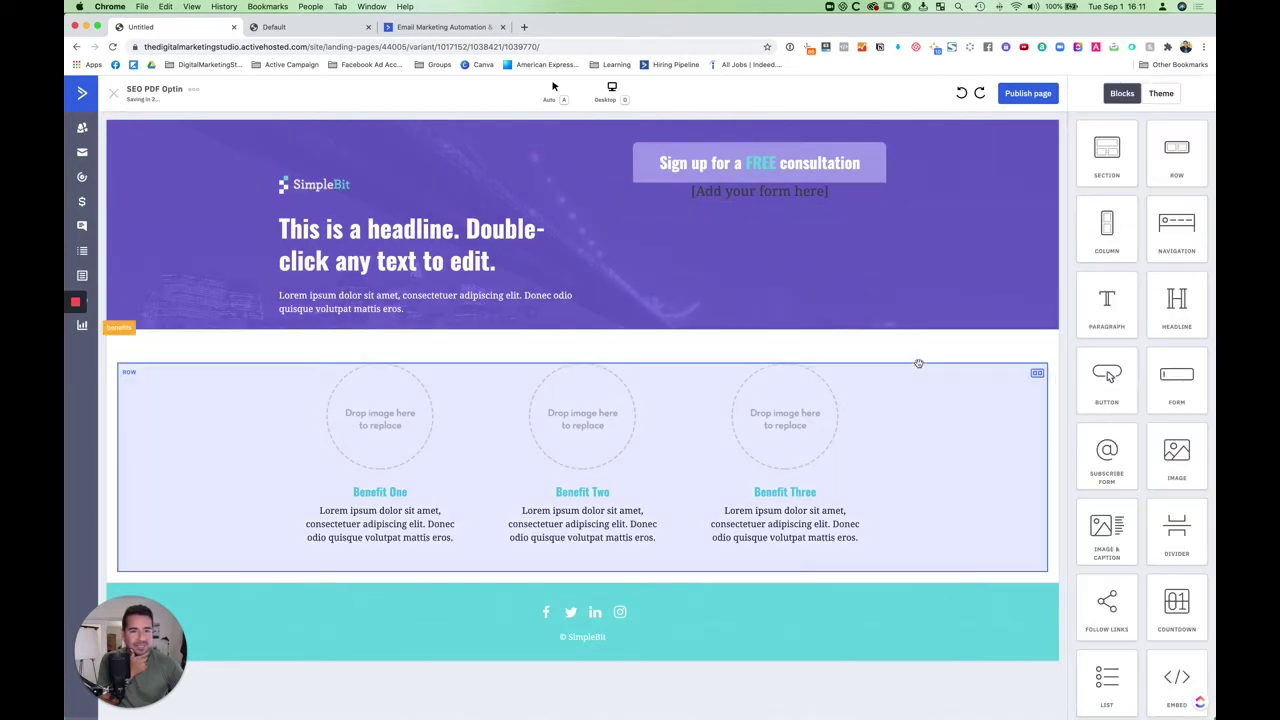
- Drag a Form block under the placeholder and delete the old placeholder
scroll(1123, 452, "down", 1)
scroll(1123, 452, "down", 2)
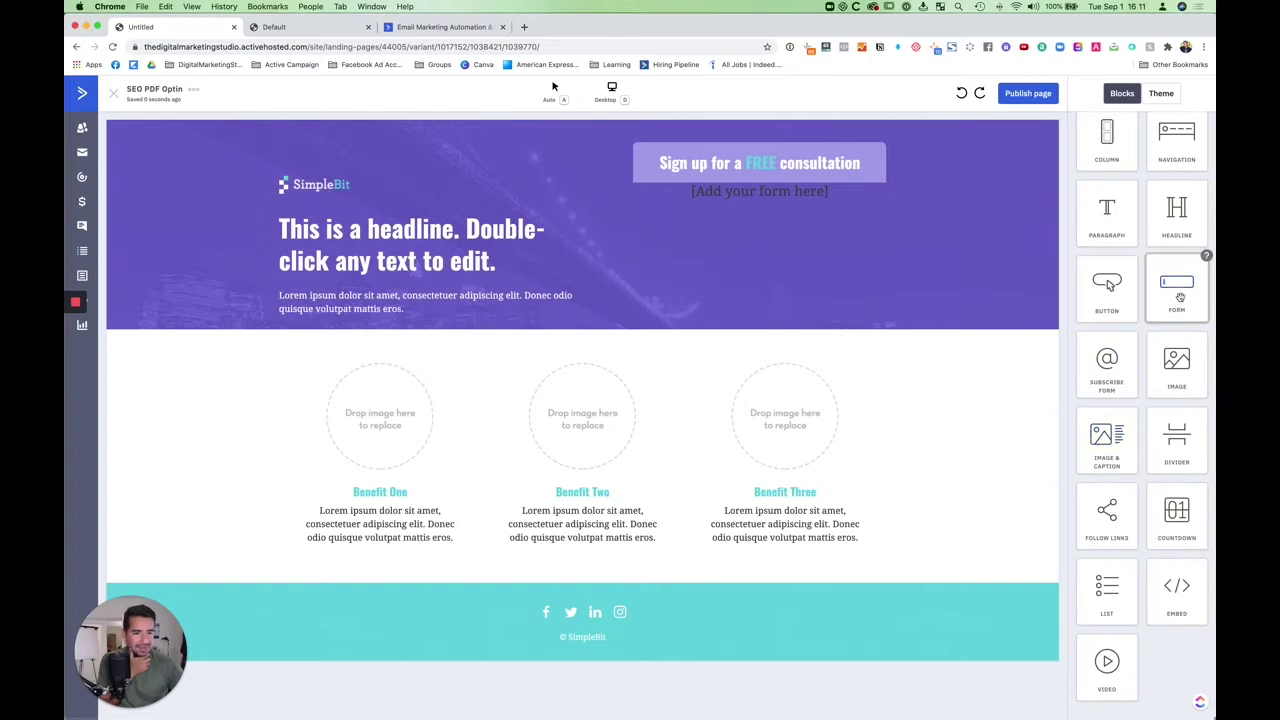
left_click_drag(1176, 285, 758, 200)
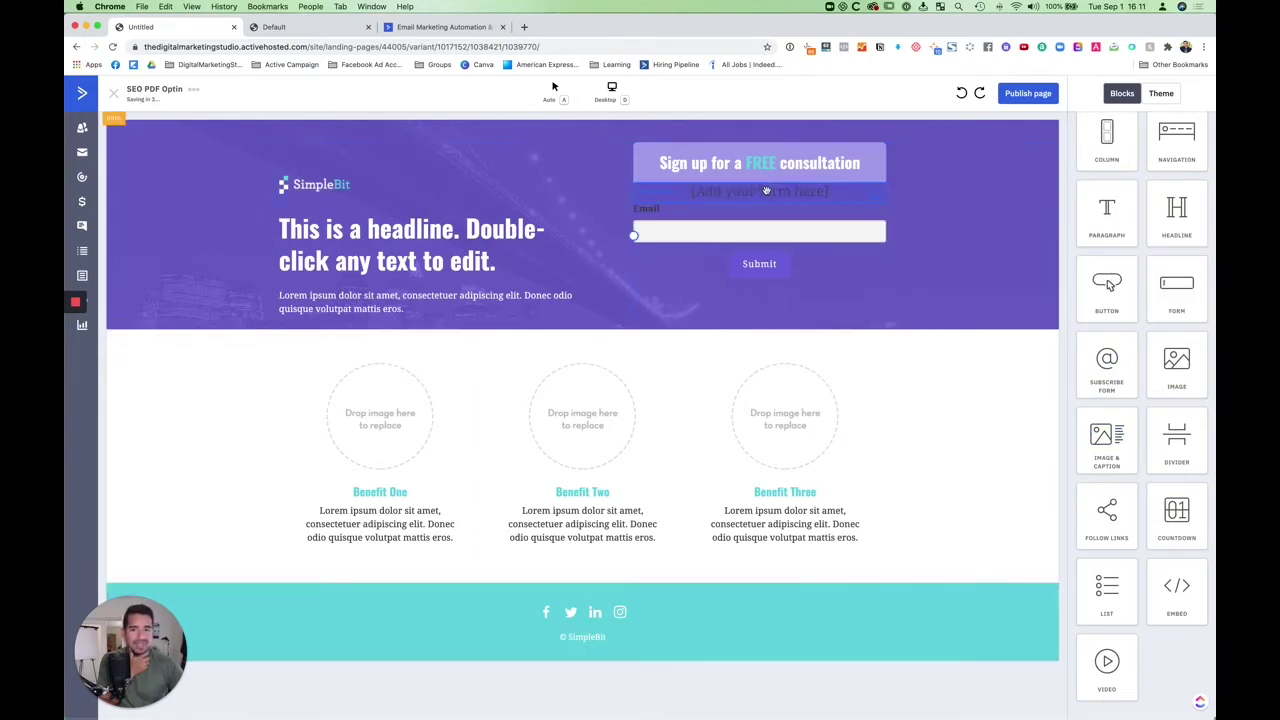
left_click(863, 195)
right_click(843, 201)
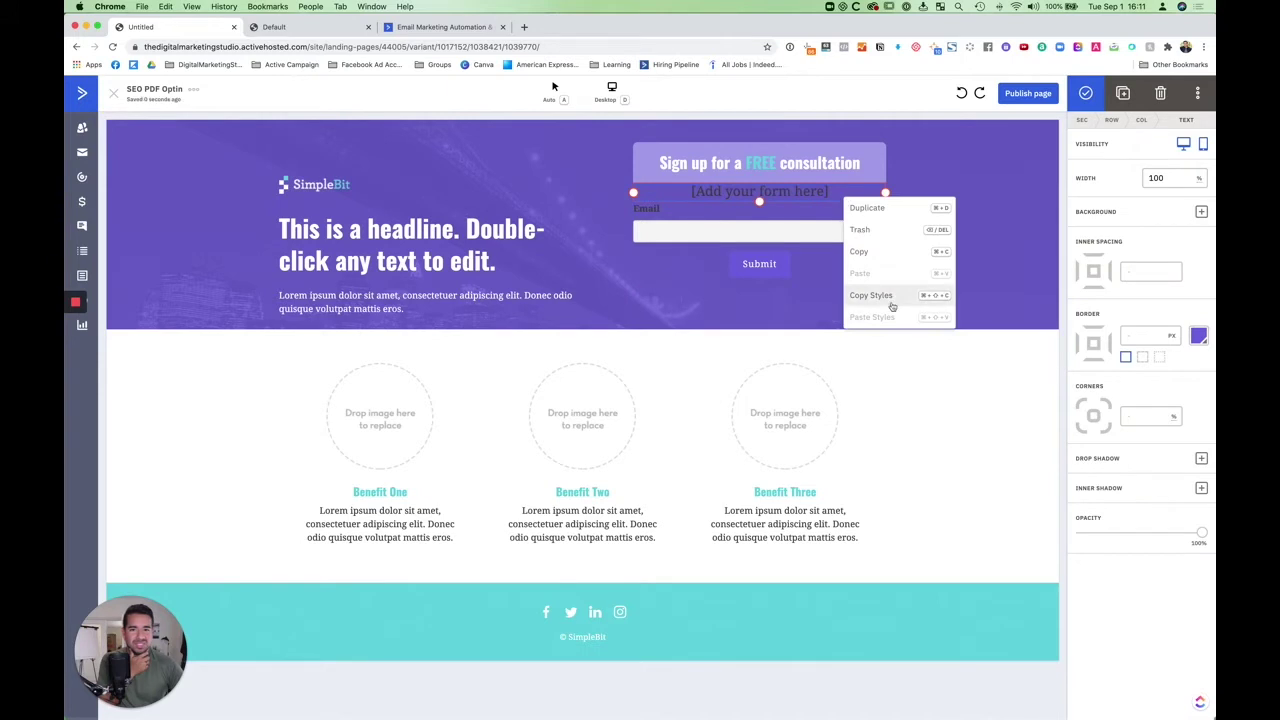
left_click(886, 229)
left_click(731, 208)
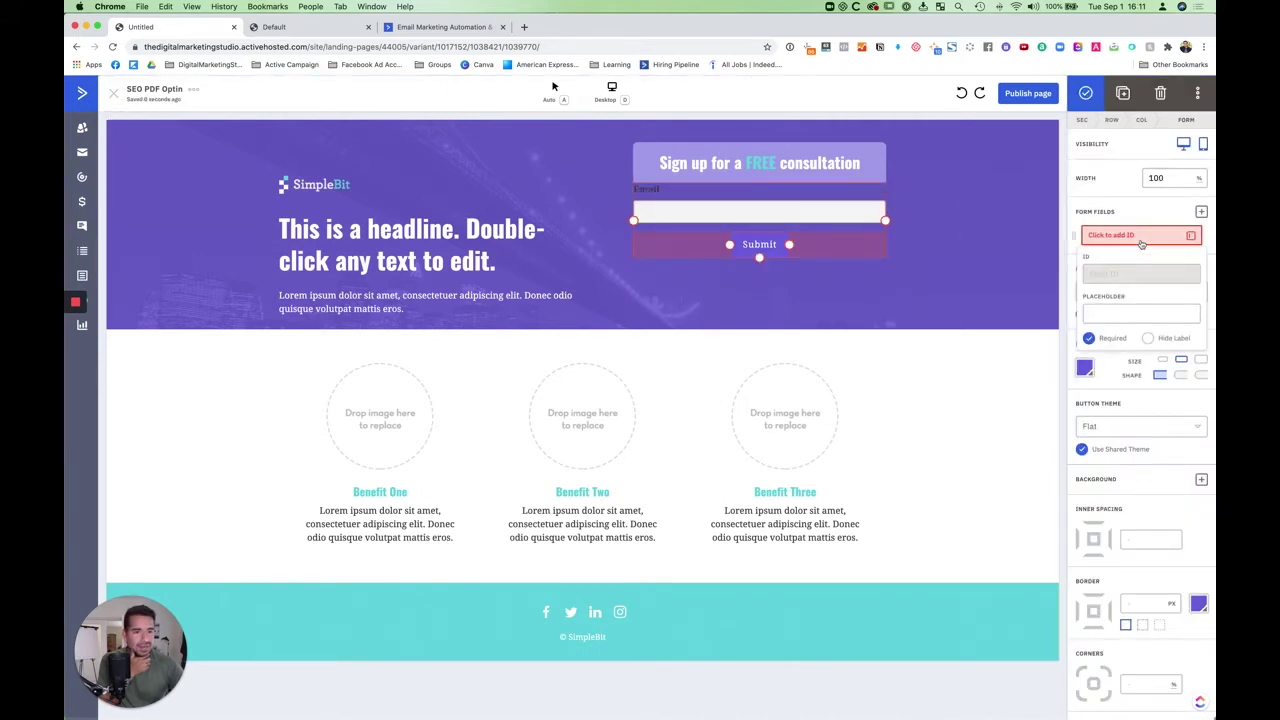
- Switch the new sign-up form's theme to Flat
left_click(1201, 212)
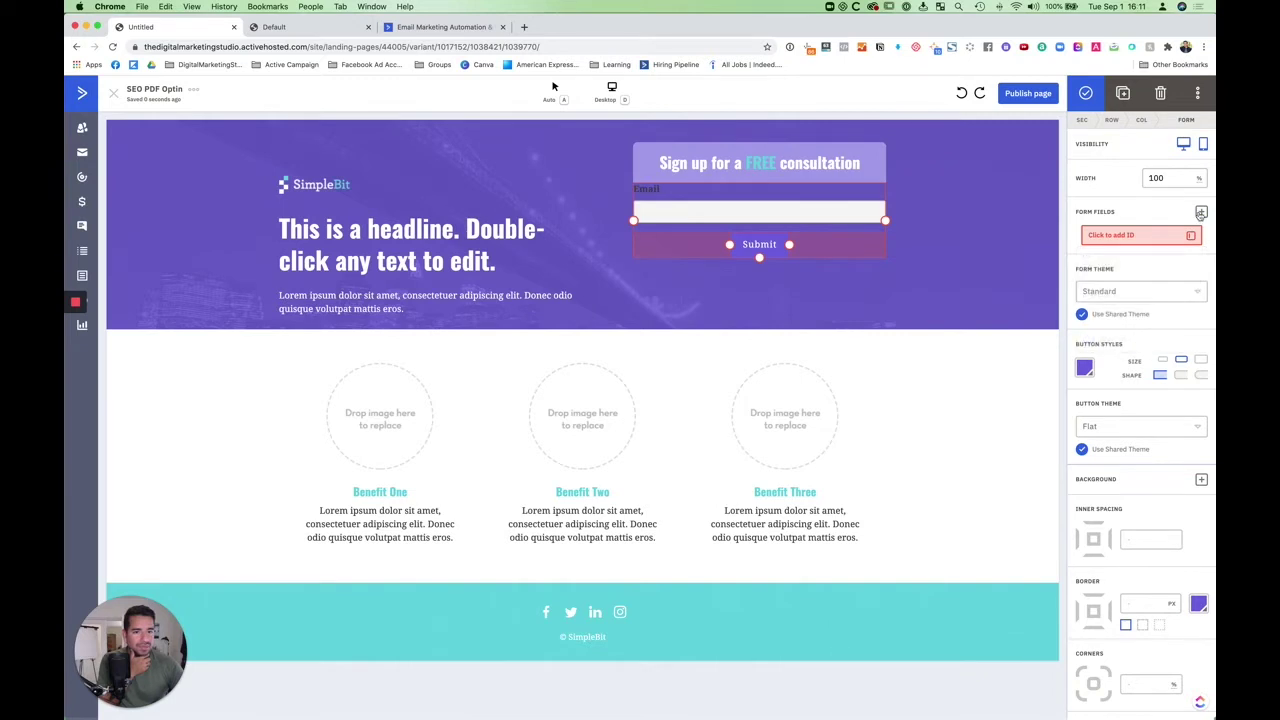
left_click(1124, 218)
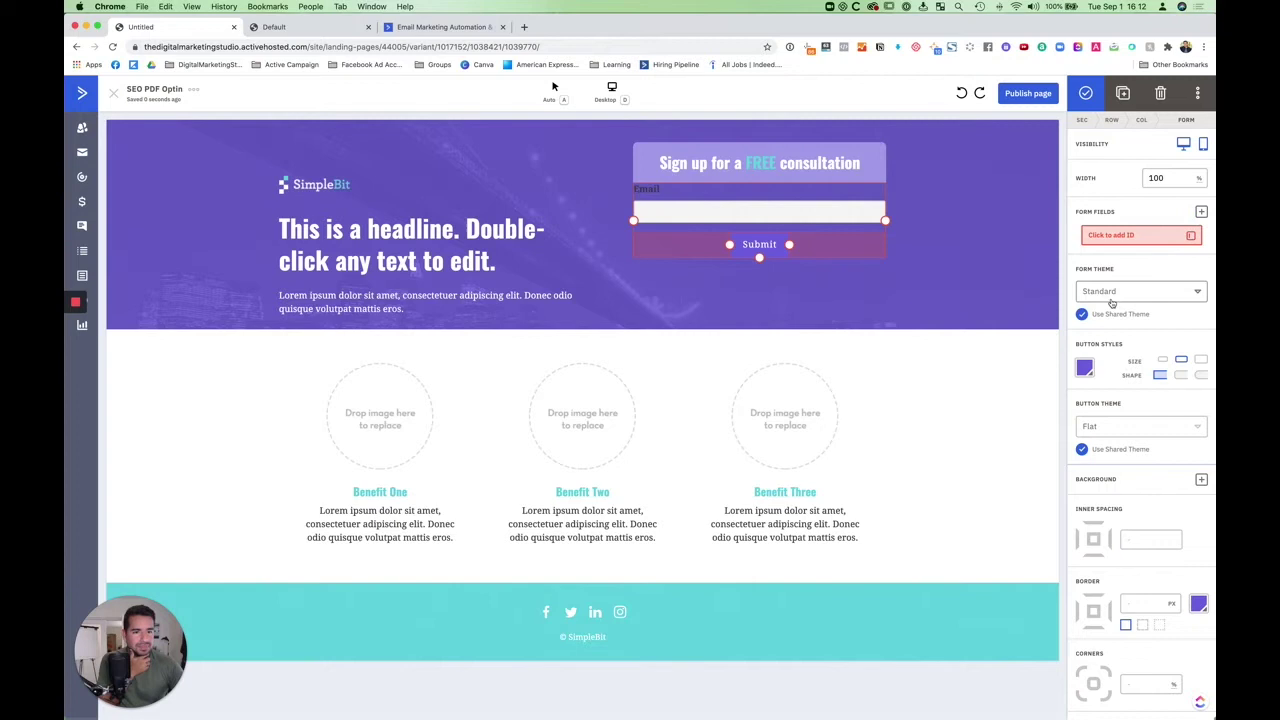
scroll(1112, 303, "down", 1)
scroll(1112, 303, "up", 1)
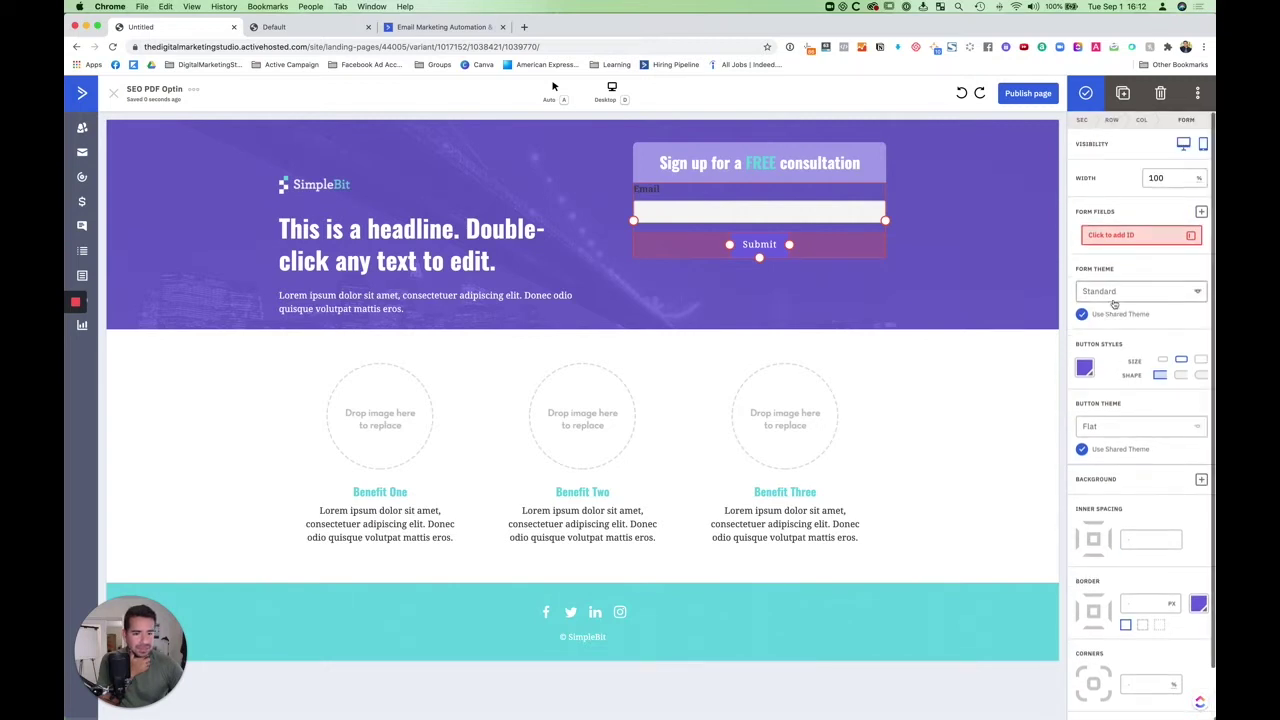
left_click(1148, 241)
left_click(1146, 246)
left_click(1146, 295)
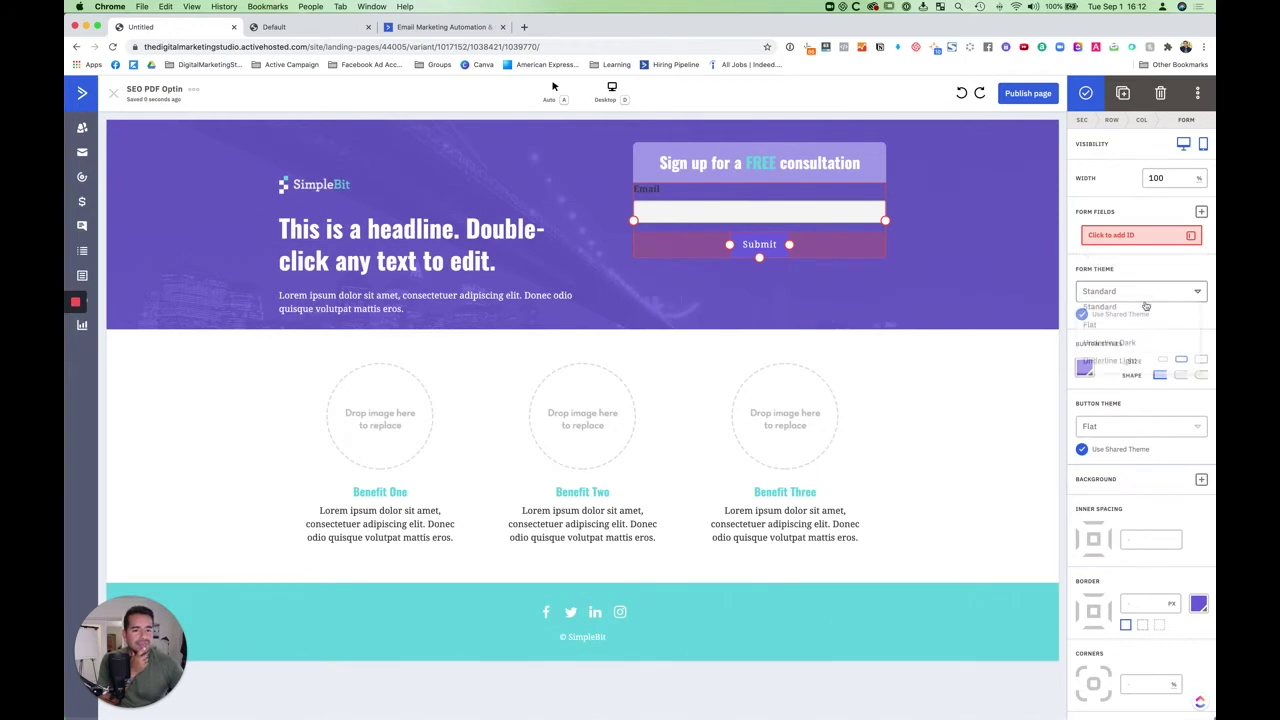
left_click(1103, 331)
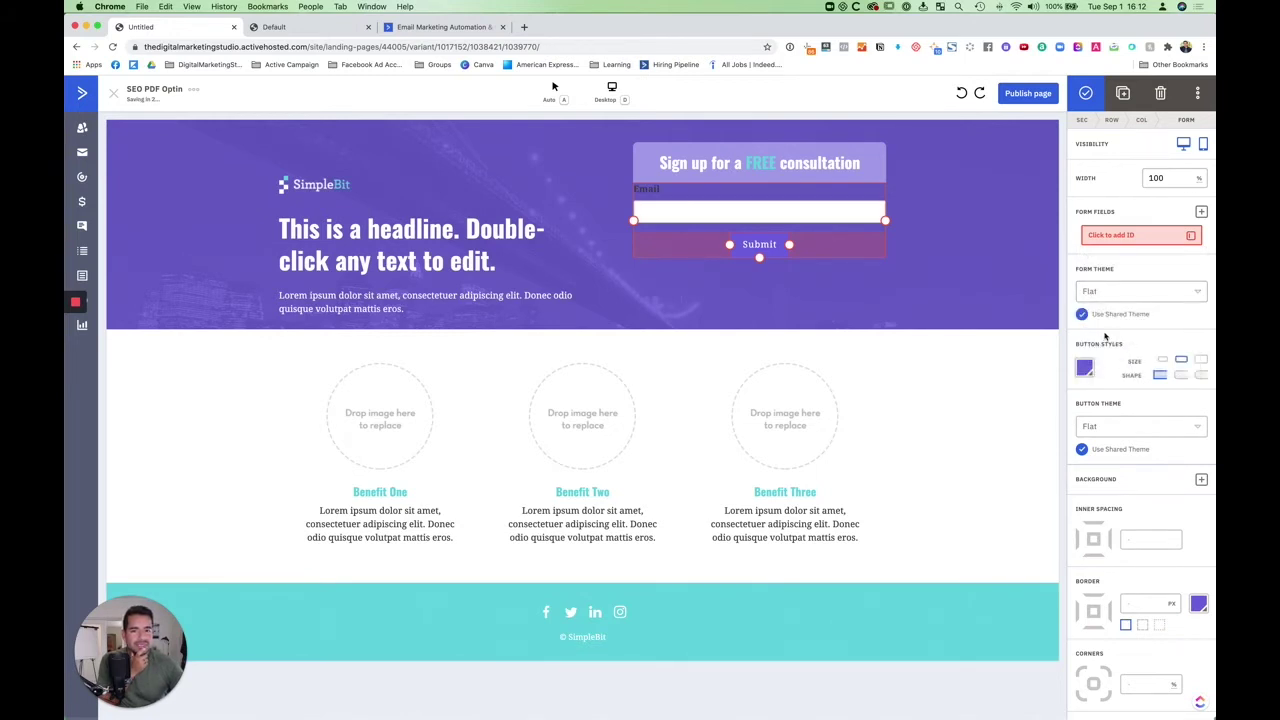
- Add First Name, Last Name and Phone fields to the form
left_click(1201, 214)
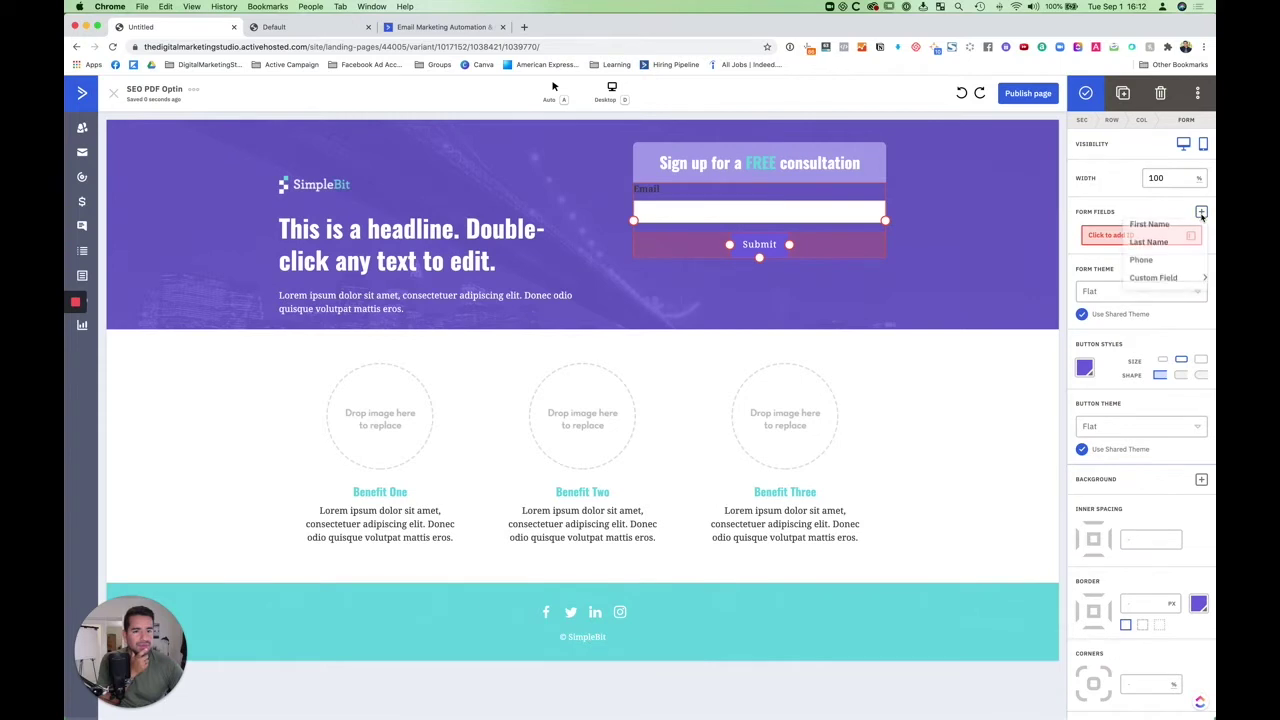
left_click(1156, 282)
scroll(1155, 270, "down", 3)
scroll(1154, 262, "up", 4)
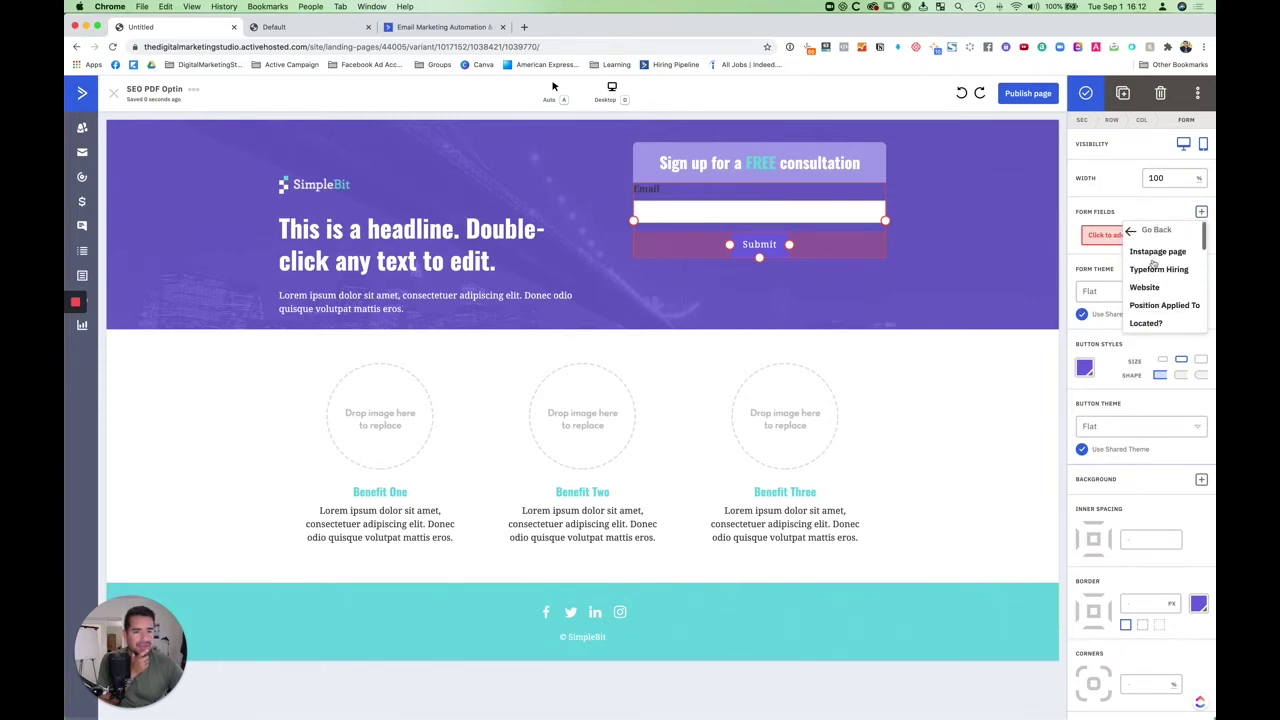
left_click(1131, 231)
left_click(1155, 229)
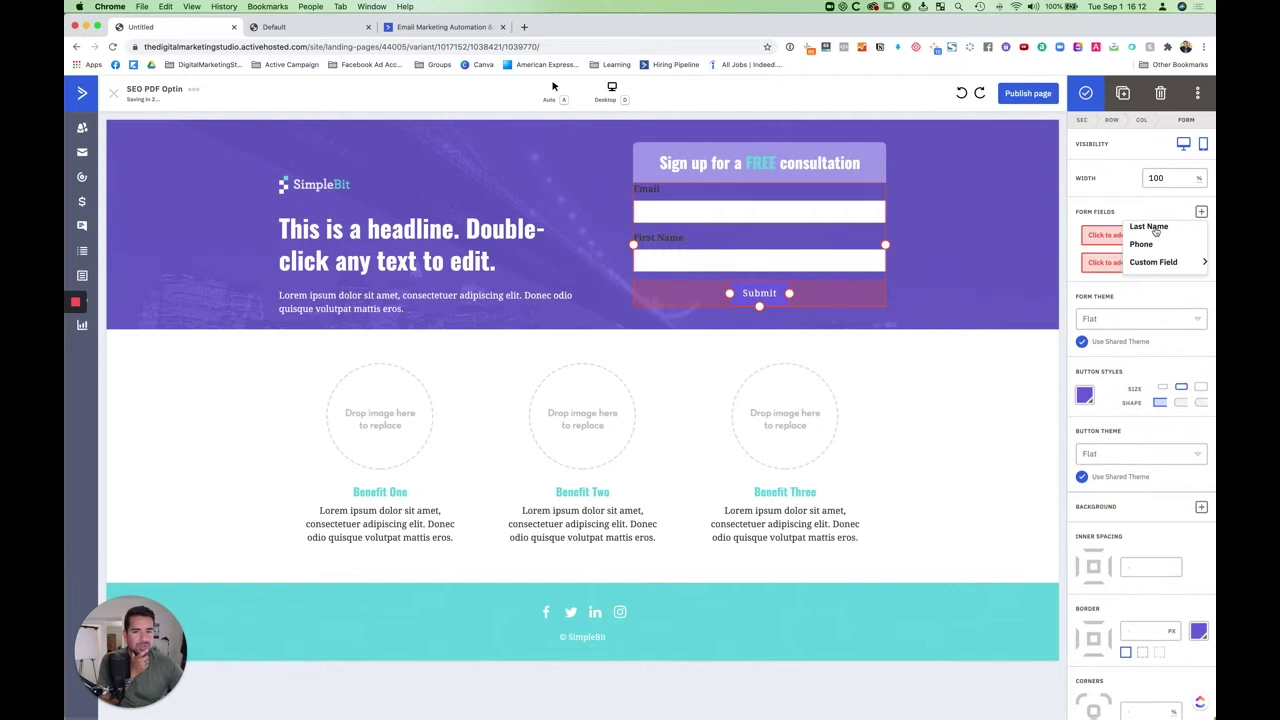
left_click(1150, 228)
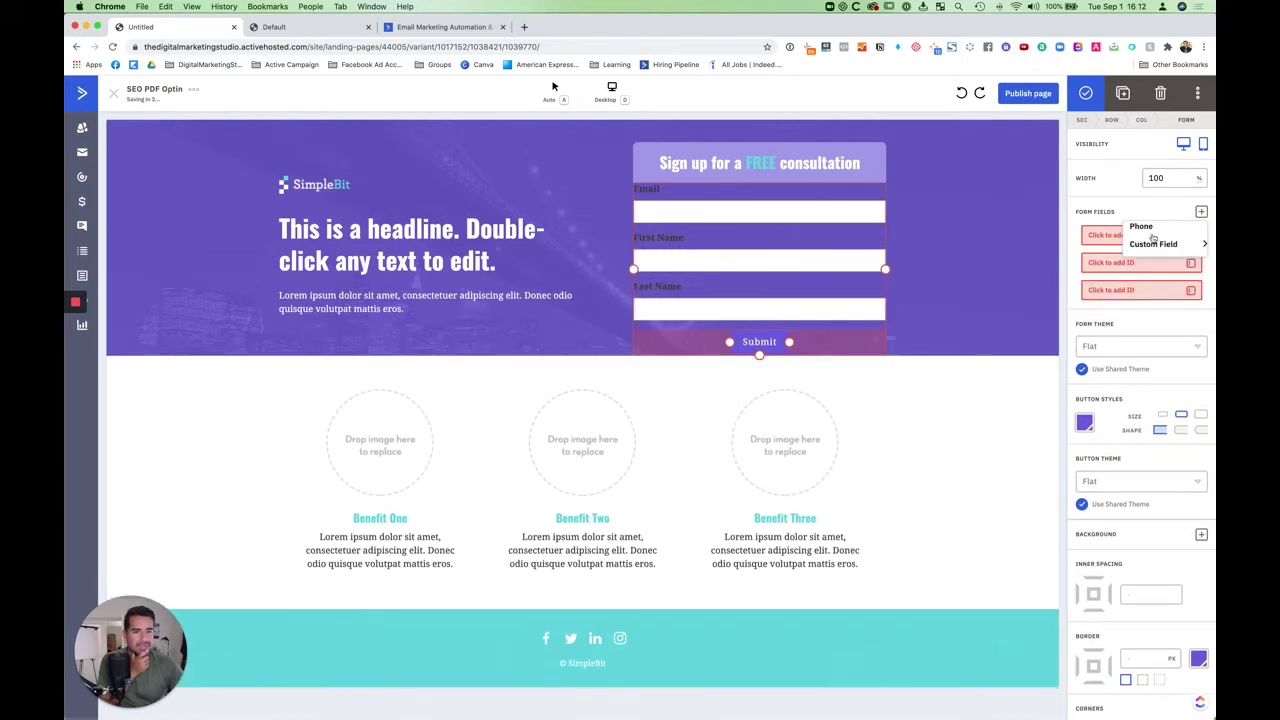
left_click(1152, 230)
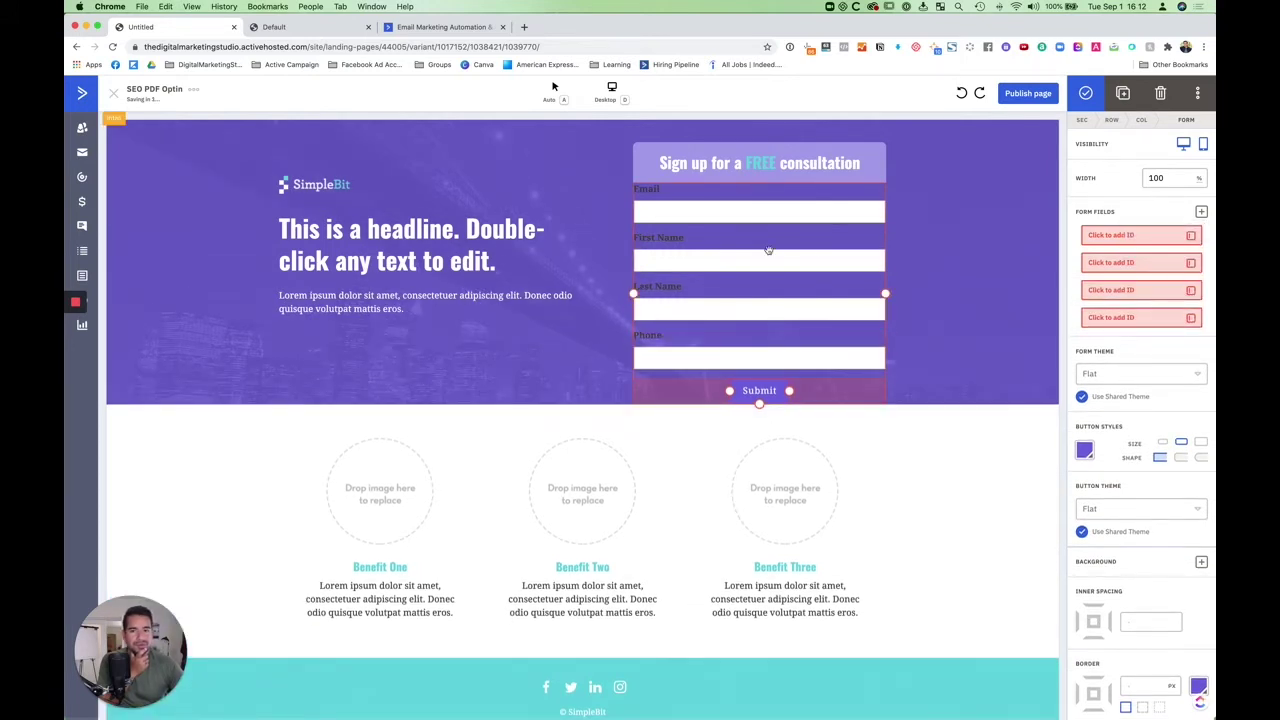
- Add the Located? custom field to the form
left_click(1203, 212)
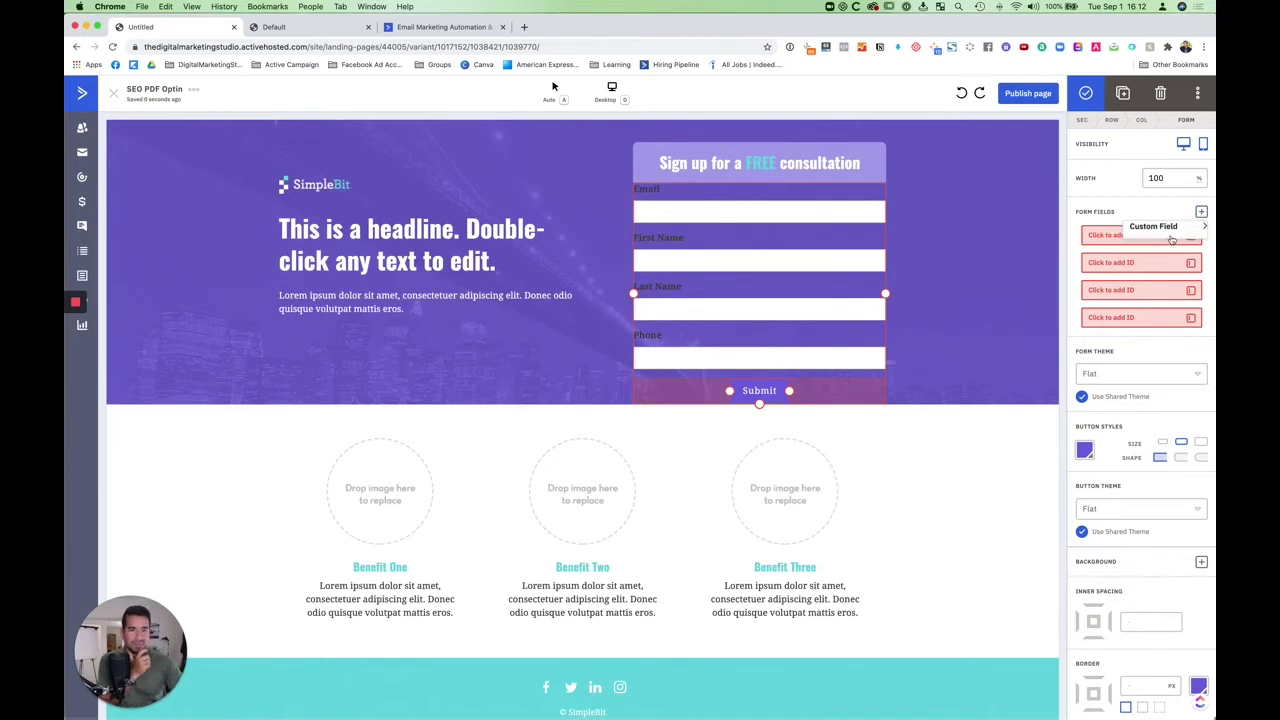
left_click(1163, 228)
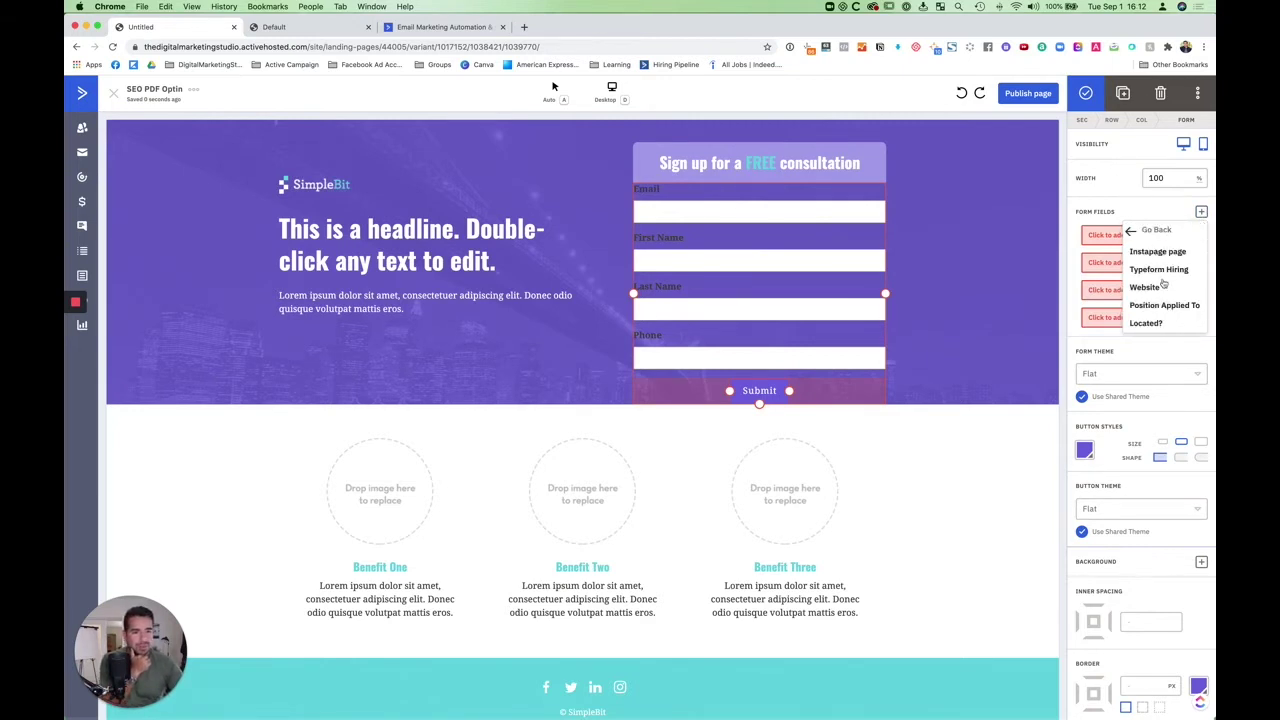
scroll(1157, 298, "down", 3)
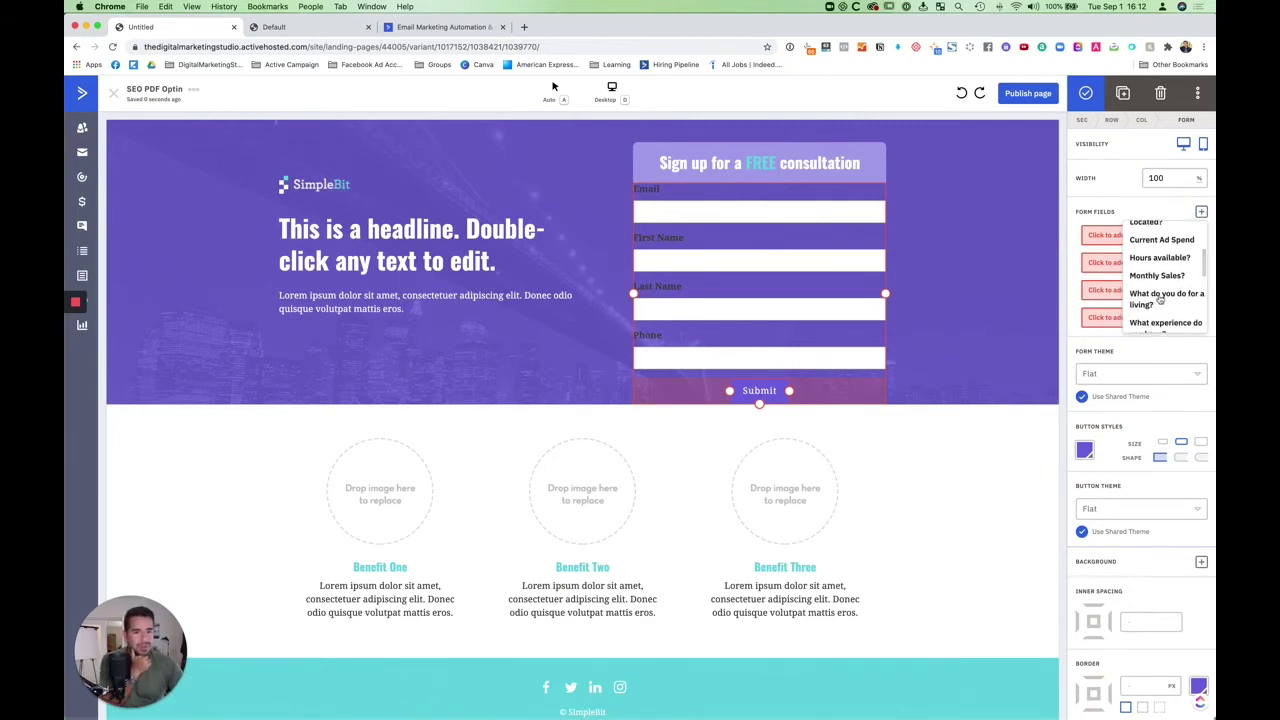
scroll(1160, 298, "up", 2)
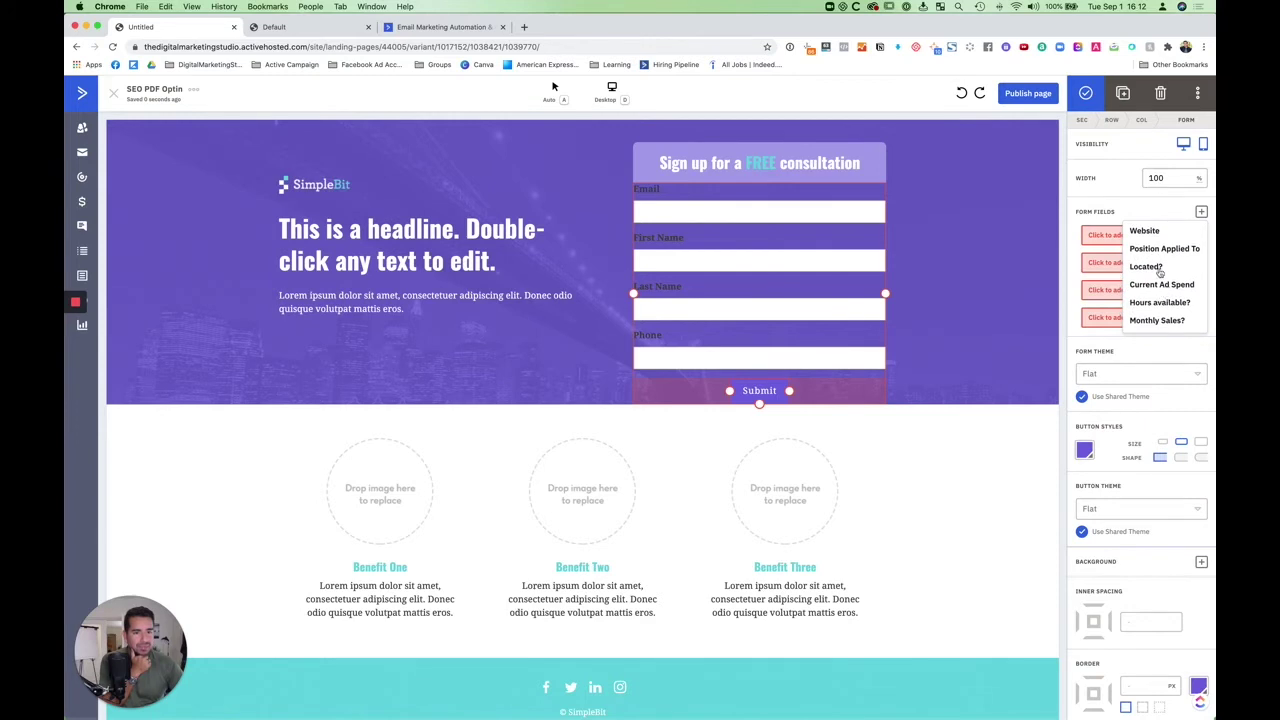
left_click(1146, 266)
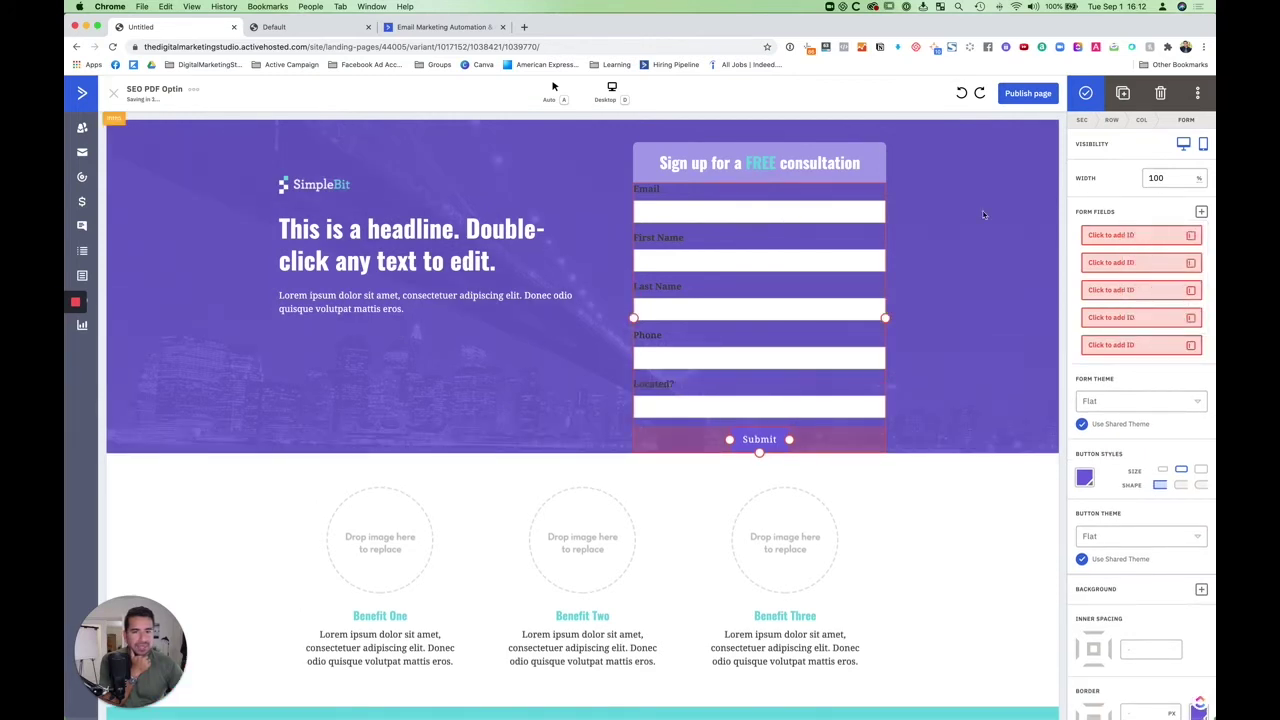
- Give First Name the placeholder 'First Name' and move it above Email
left_click(1108, 289)
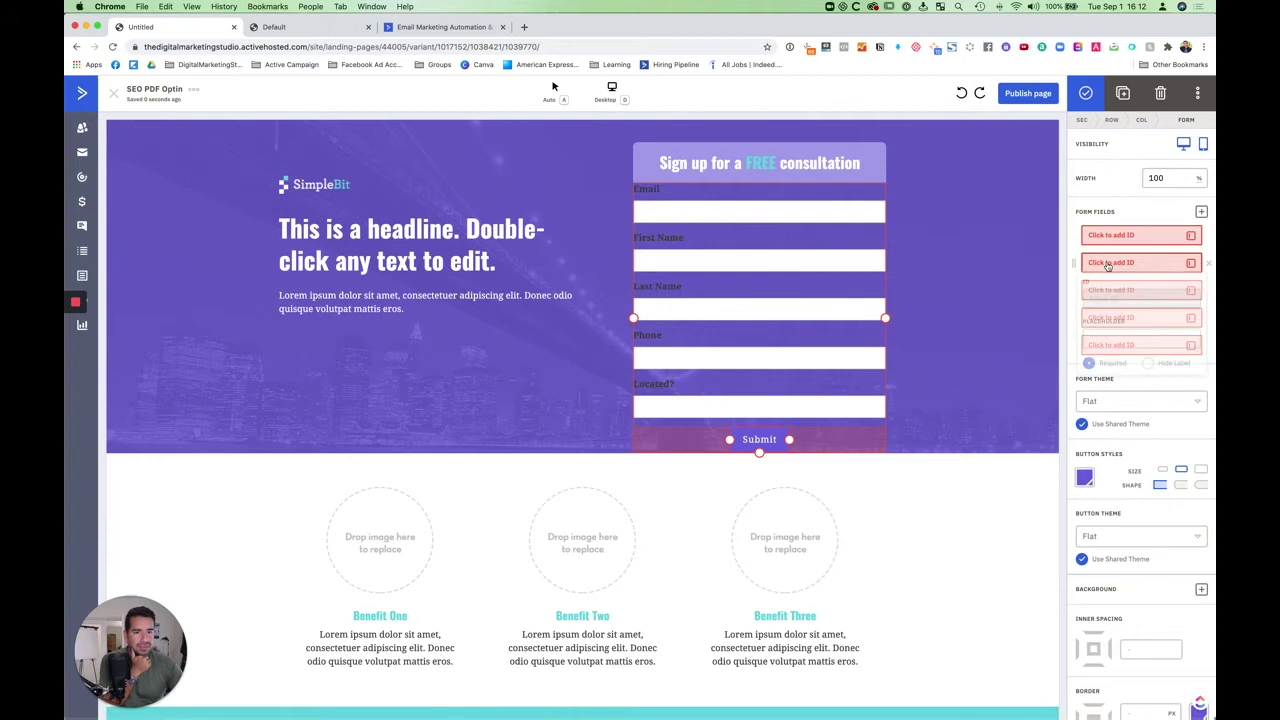
left_click(1107, 340)
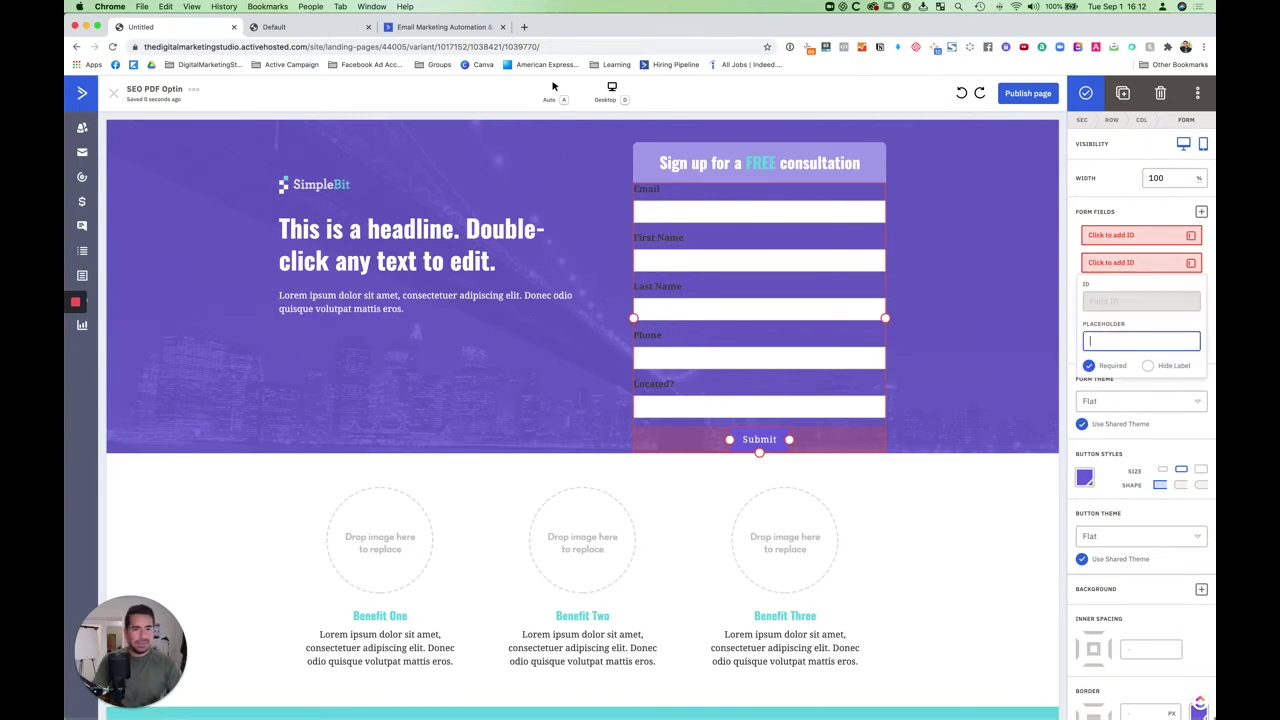
type("First Name")
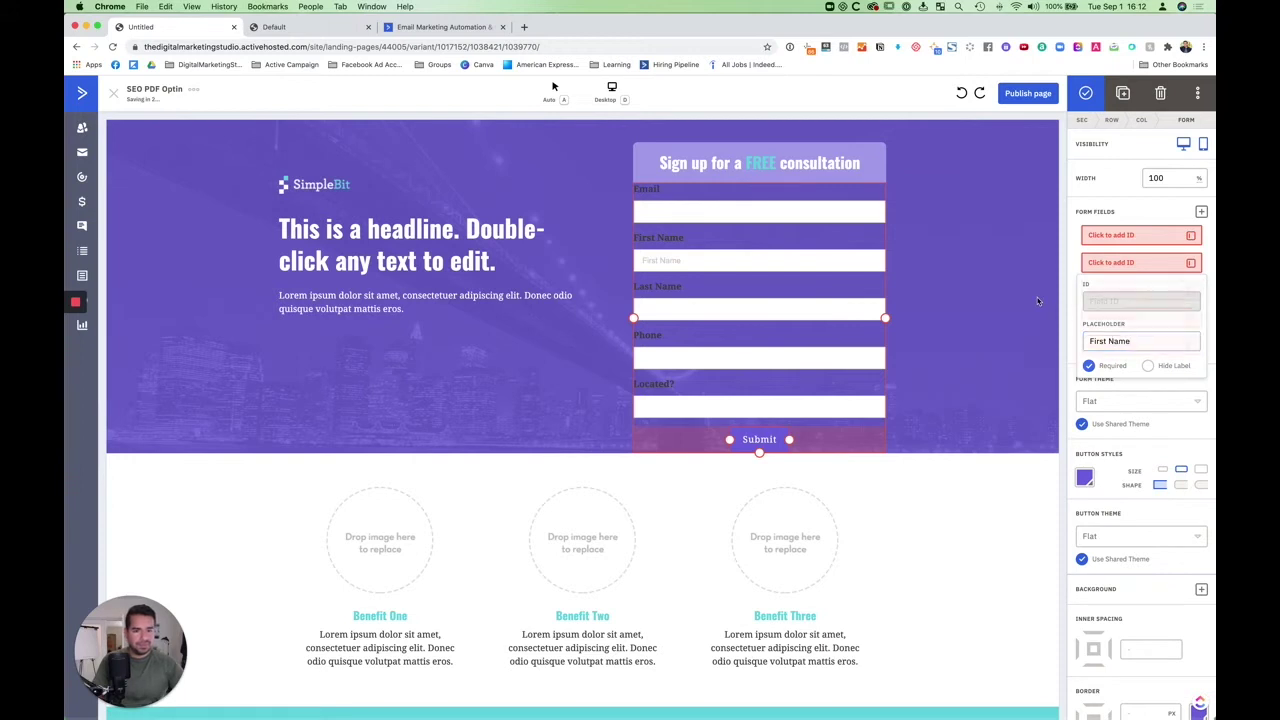
left_click(859, 283)
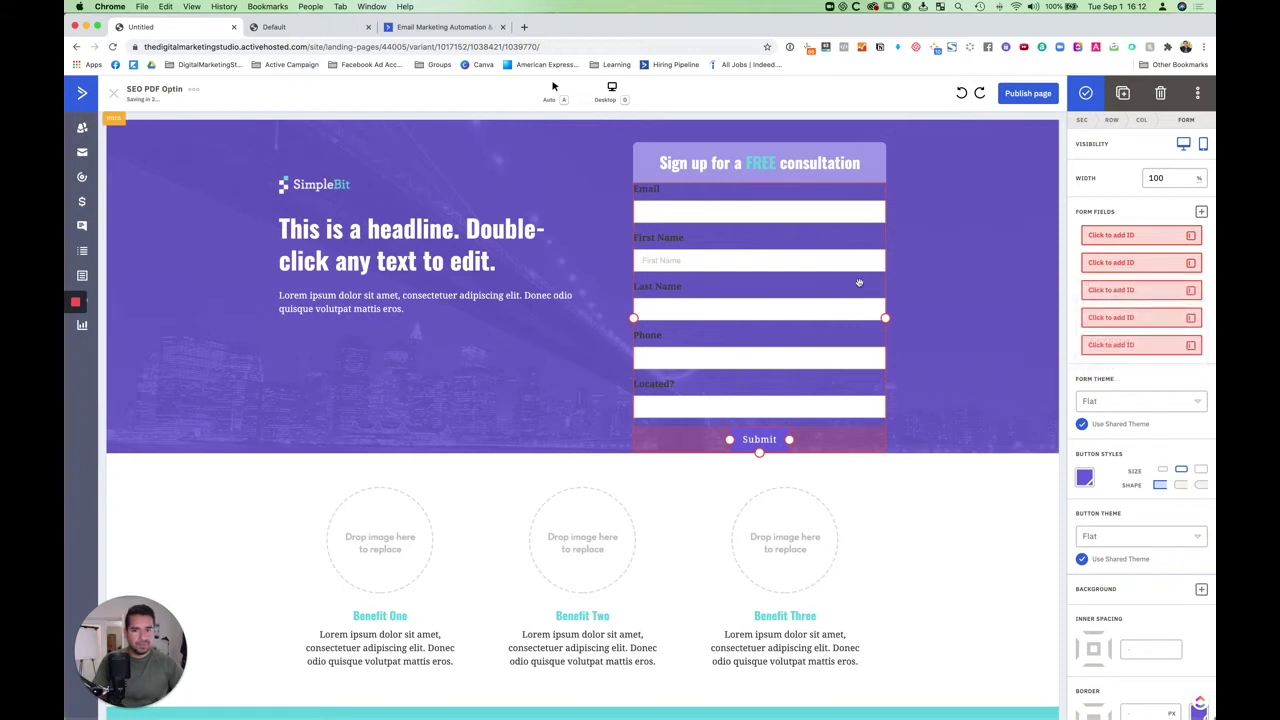
left_click(1095, 266)
left_click(1077, 265)
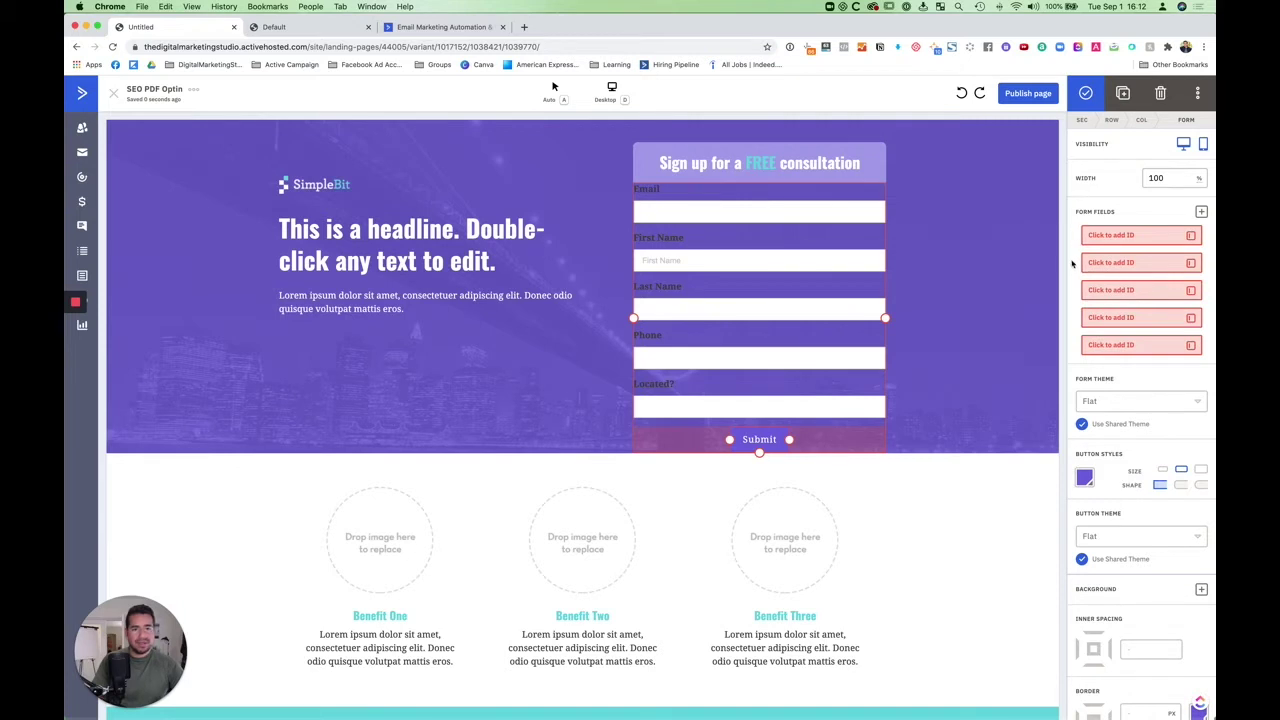
left_click_drag(1073, 264, 1076, 230)
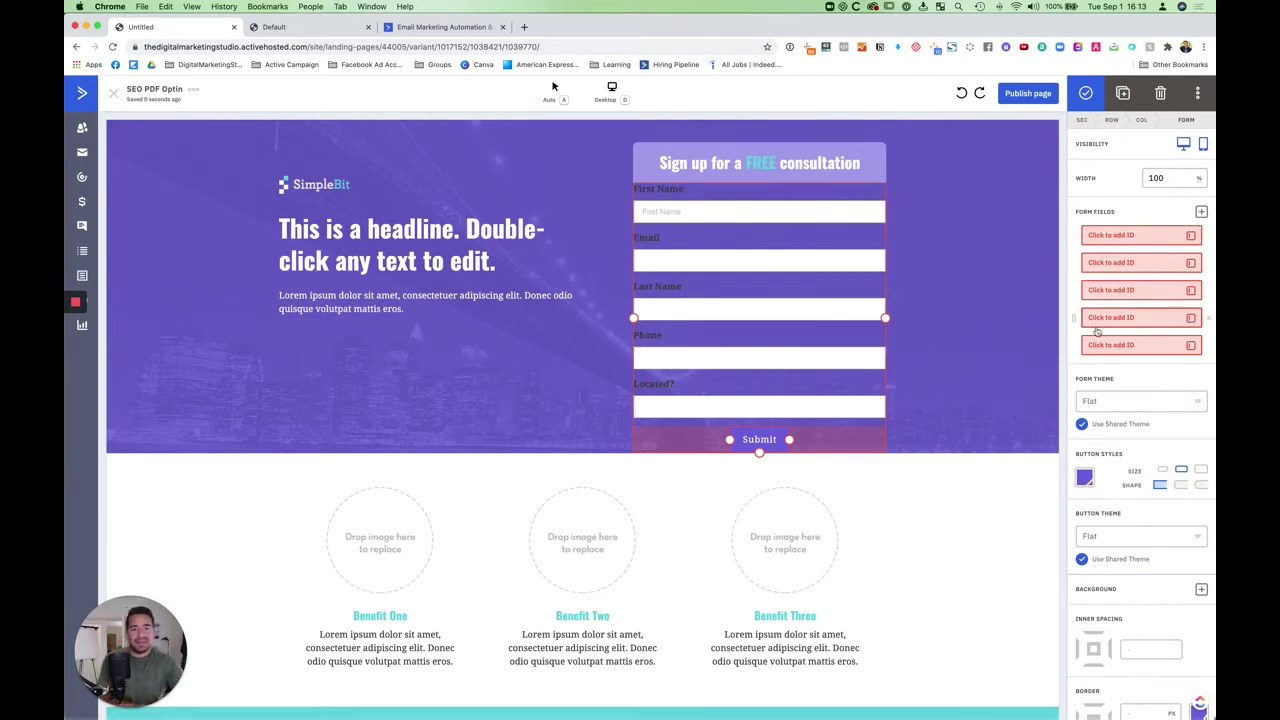
- Deselect the benefits row and switch between the Theme and Blocks panels
scroll(1091, 346, "down", 4)
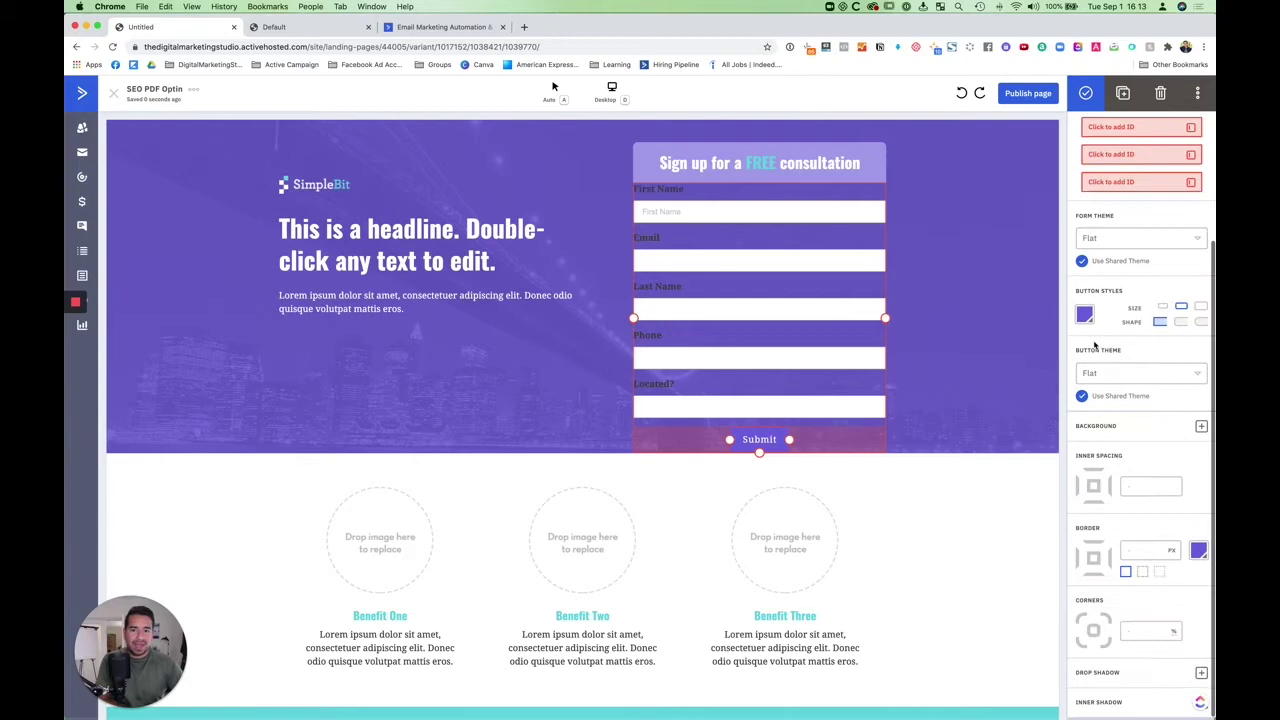
scroll(990, 355, "down", 2)
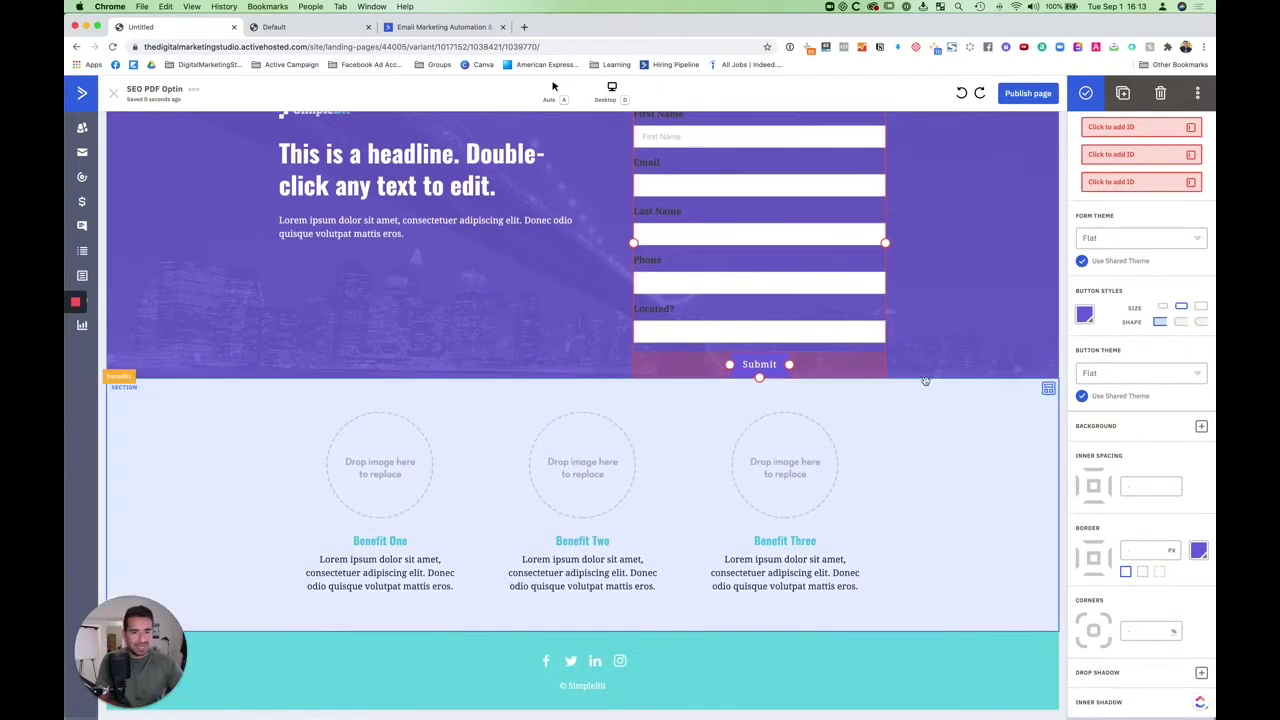
left_click(977, 502)
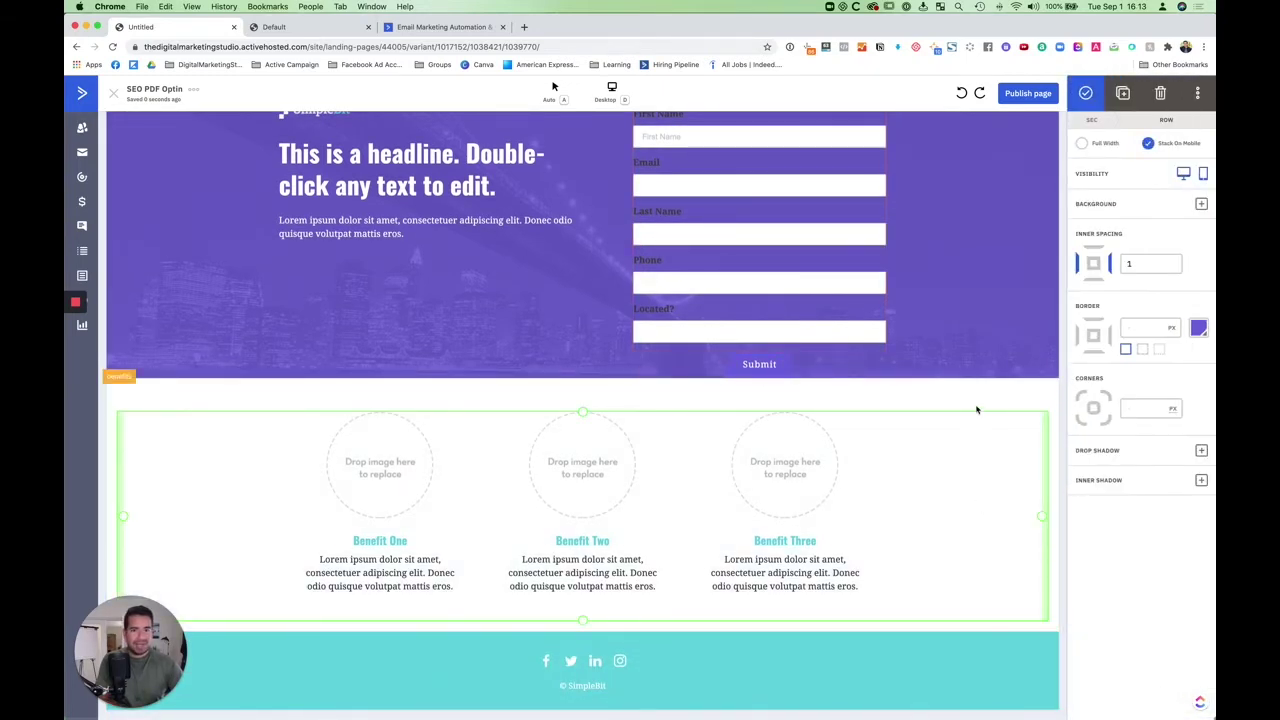
key("Escape")
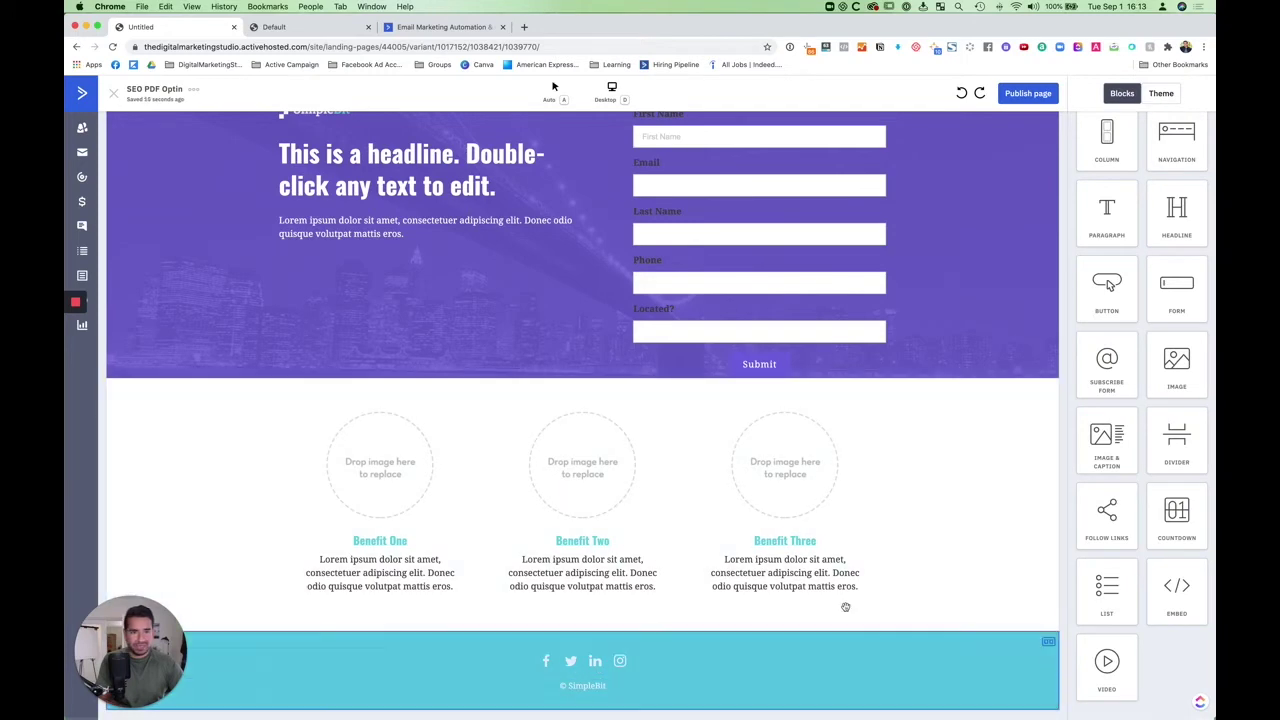
left_click(1163, 94)
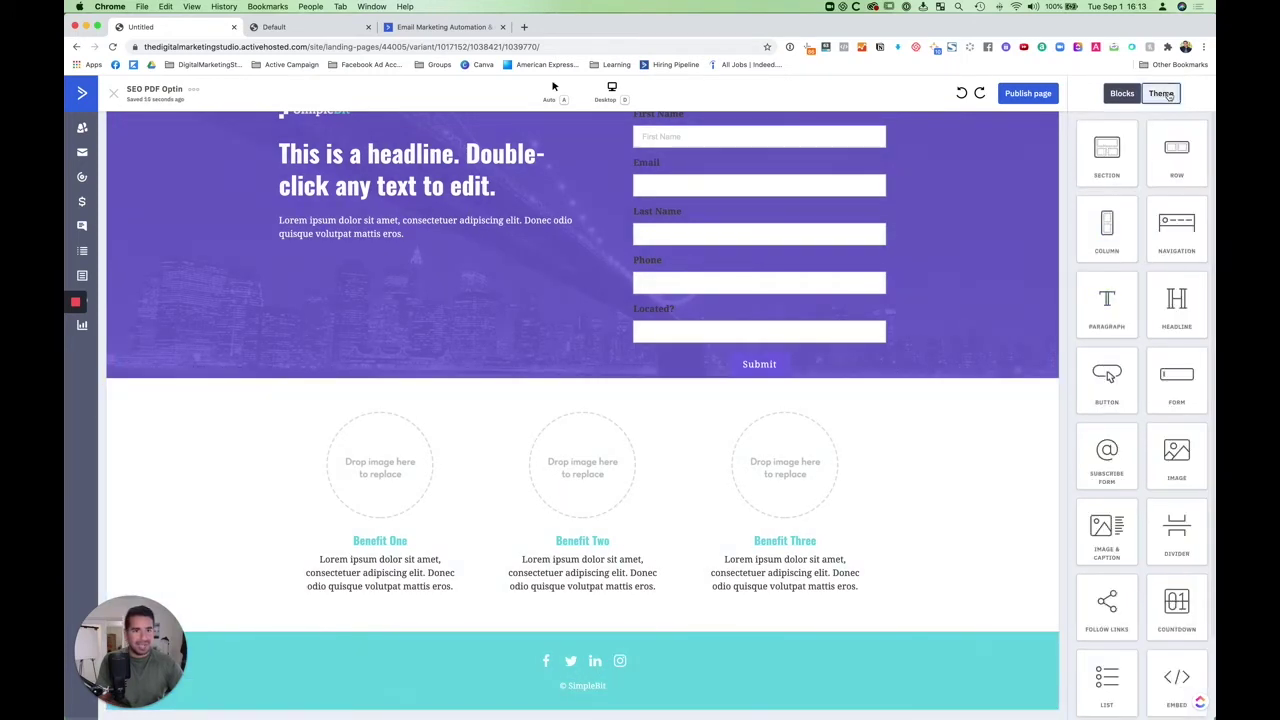
scroll(1125, 375, "down", 2)
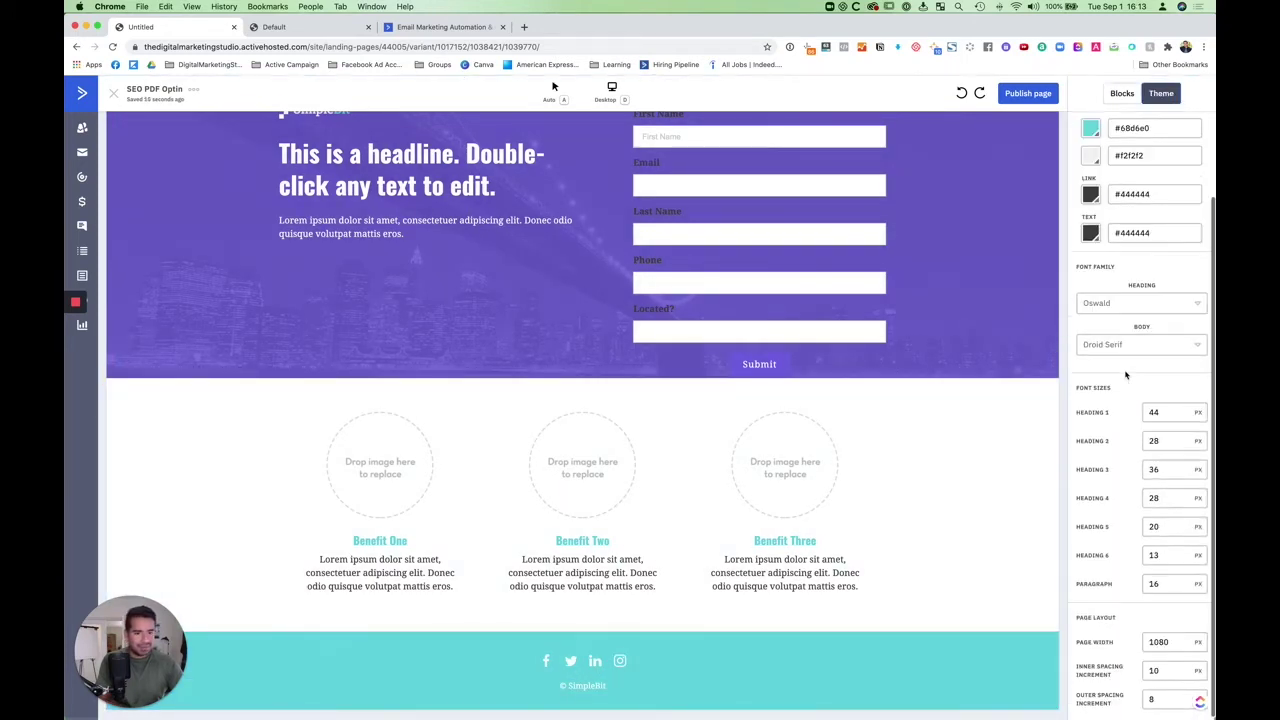
scroll(1126, 374, "up", 2)
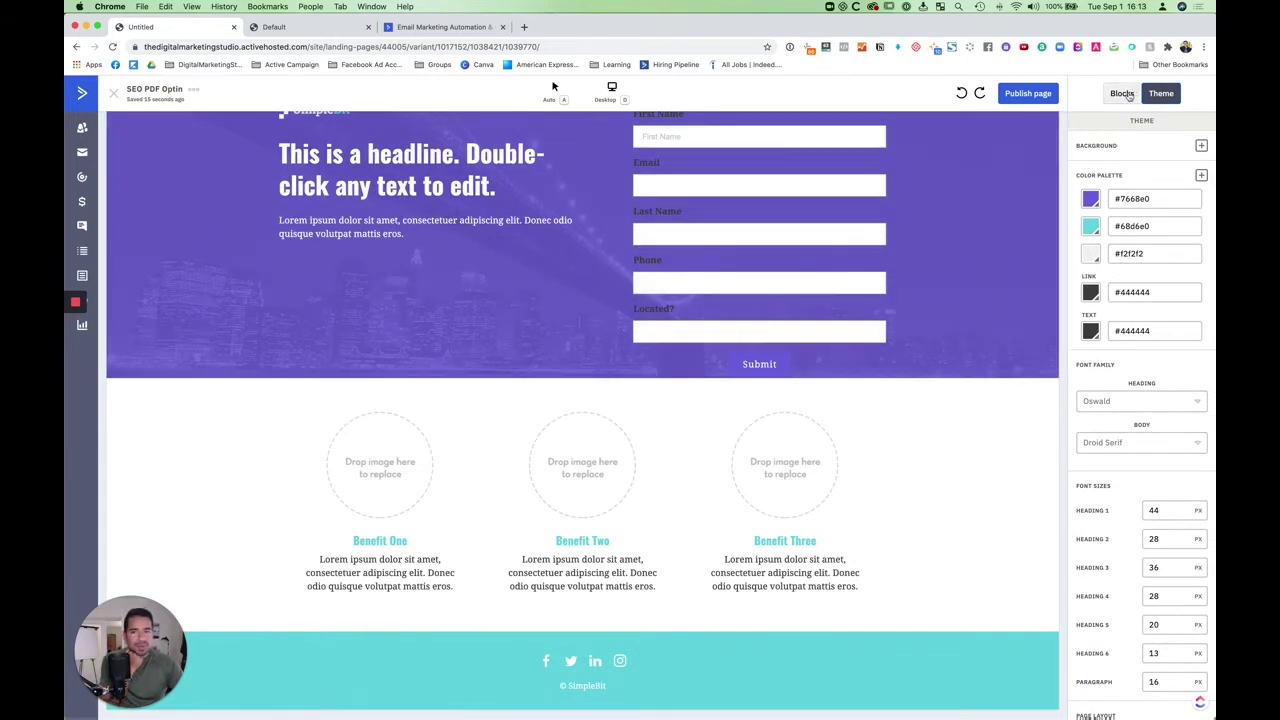
left_click(1126, 94)
left_click(1164, 93)
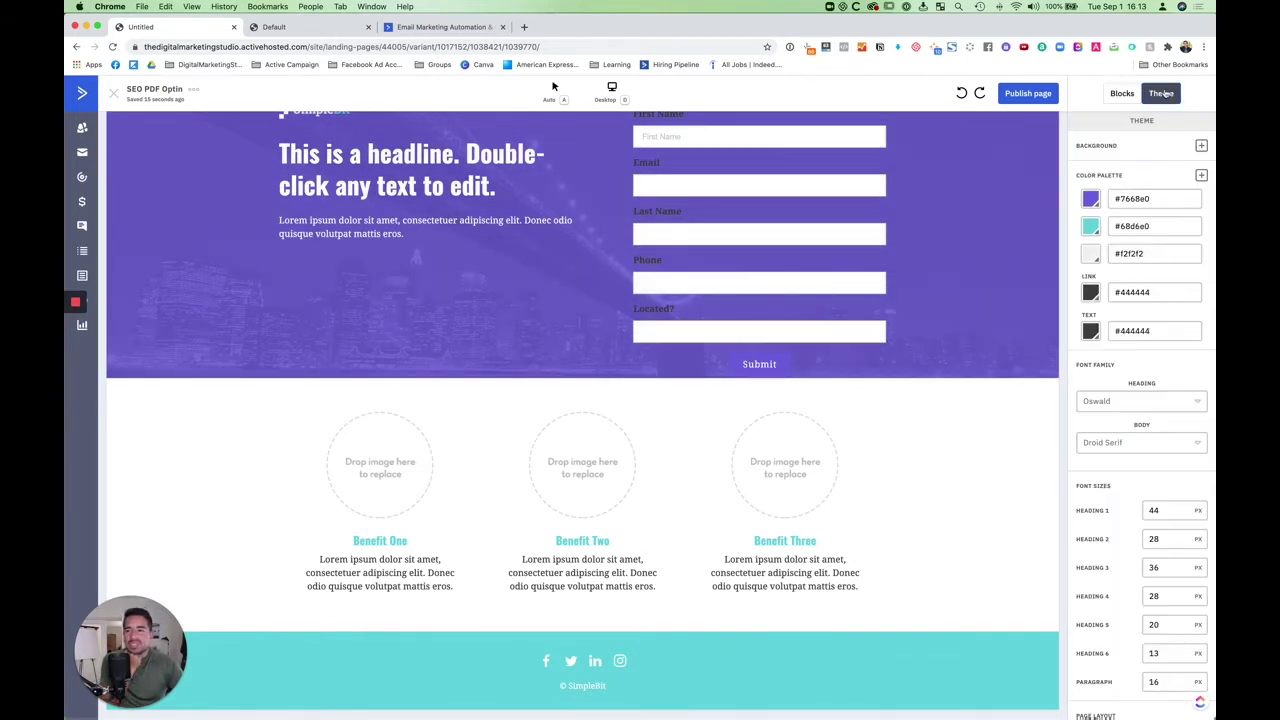
left_click(1122, 93)
- Add a Navigation block below the benefits row, then delete it
scroll(947, 284, "up", 2)
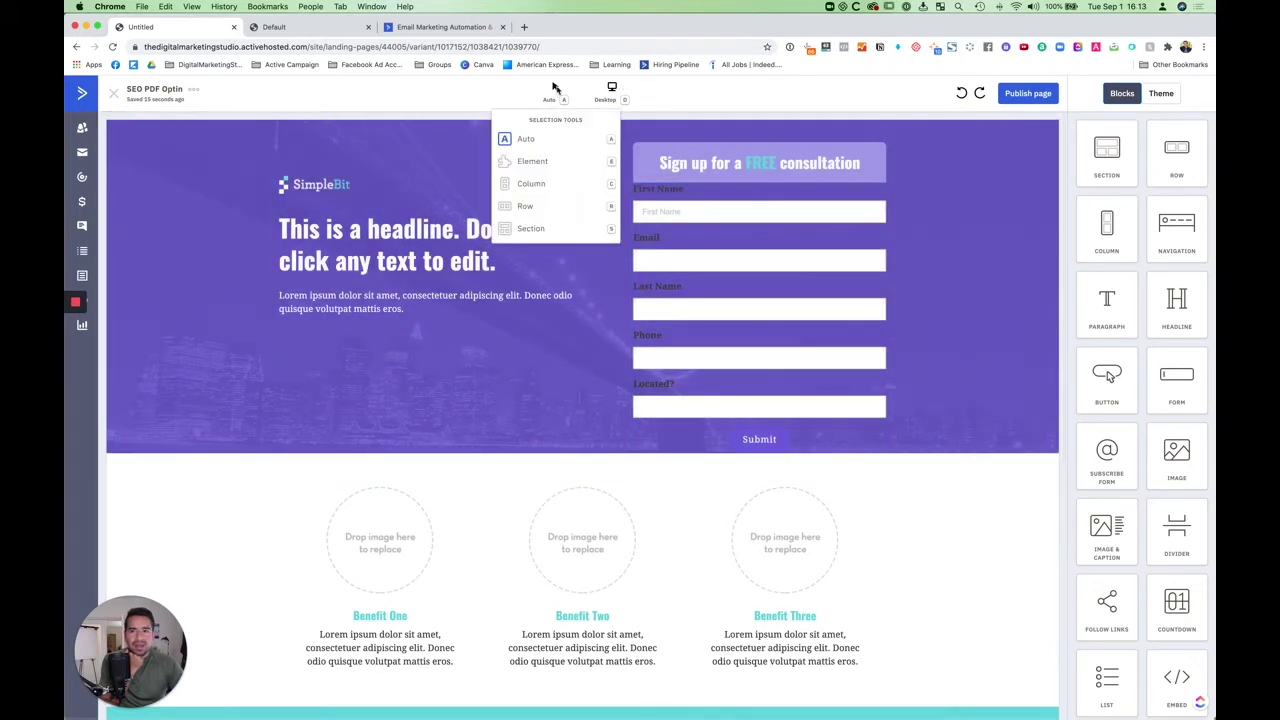
mouse_move(597, 99)
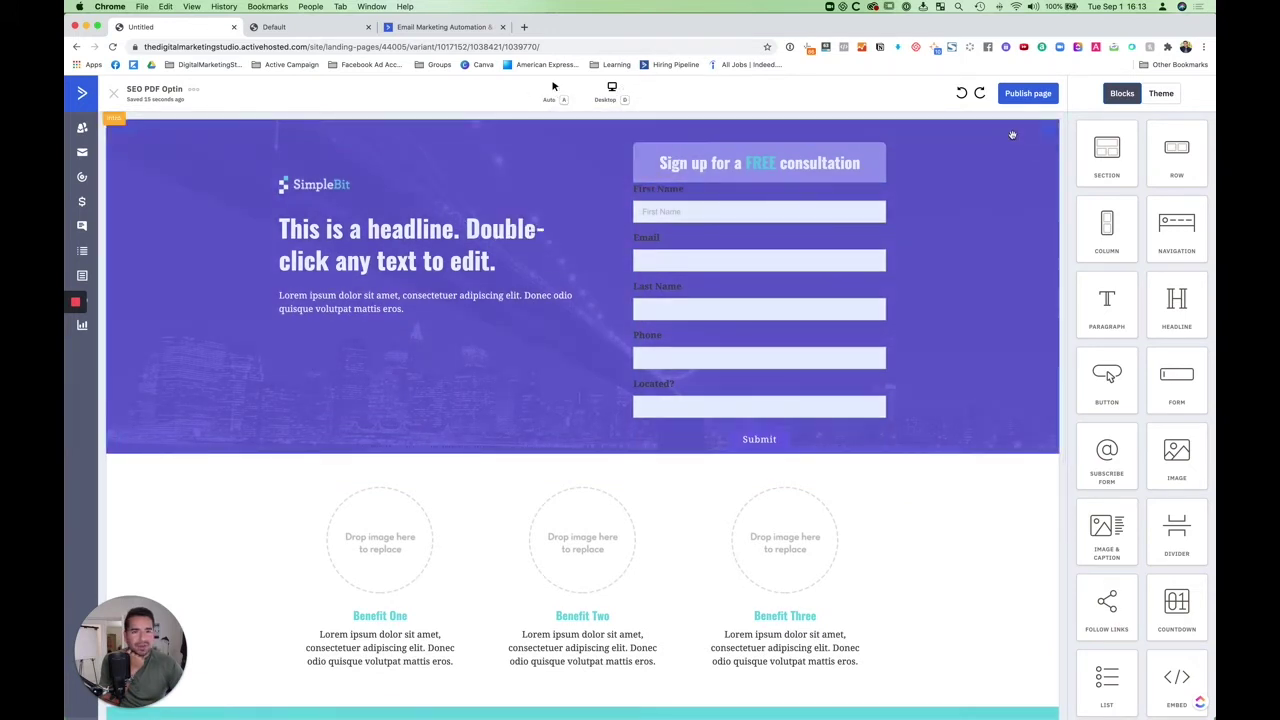
scroll(1136, 610, "down", 2)
scroll(1138, 597, "up", 2)
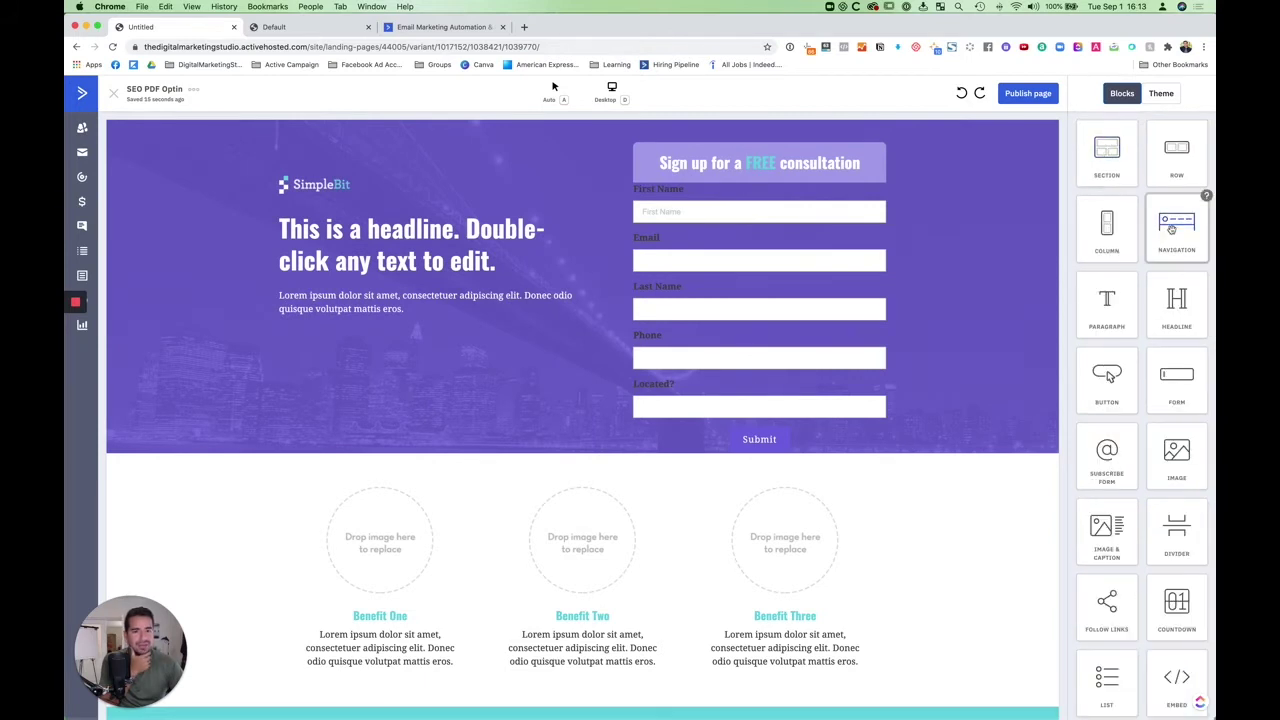
left_click_drag(1172, 229, 610, 505)
left_click(626, 506)
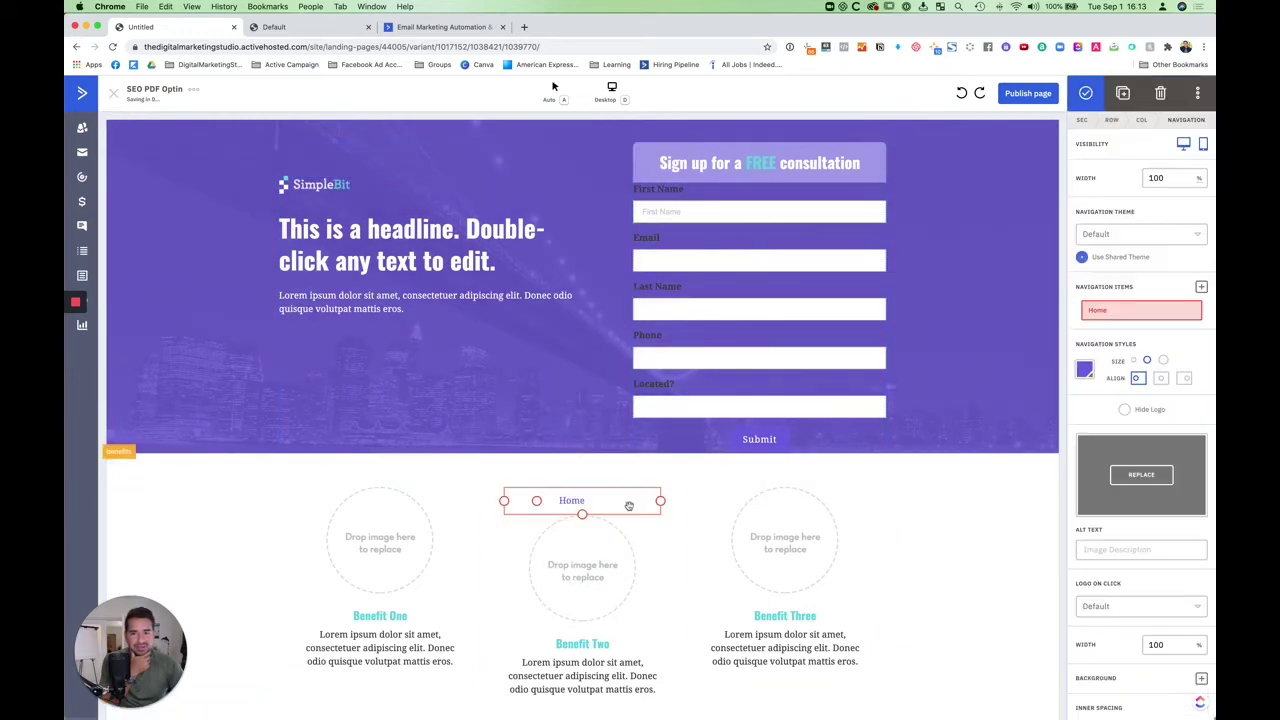
left_click(1160, 93)
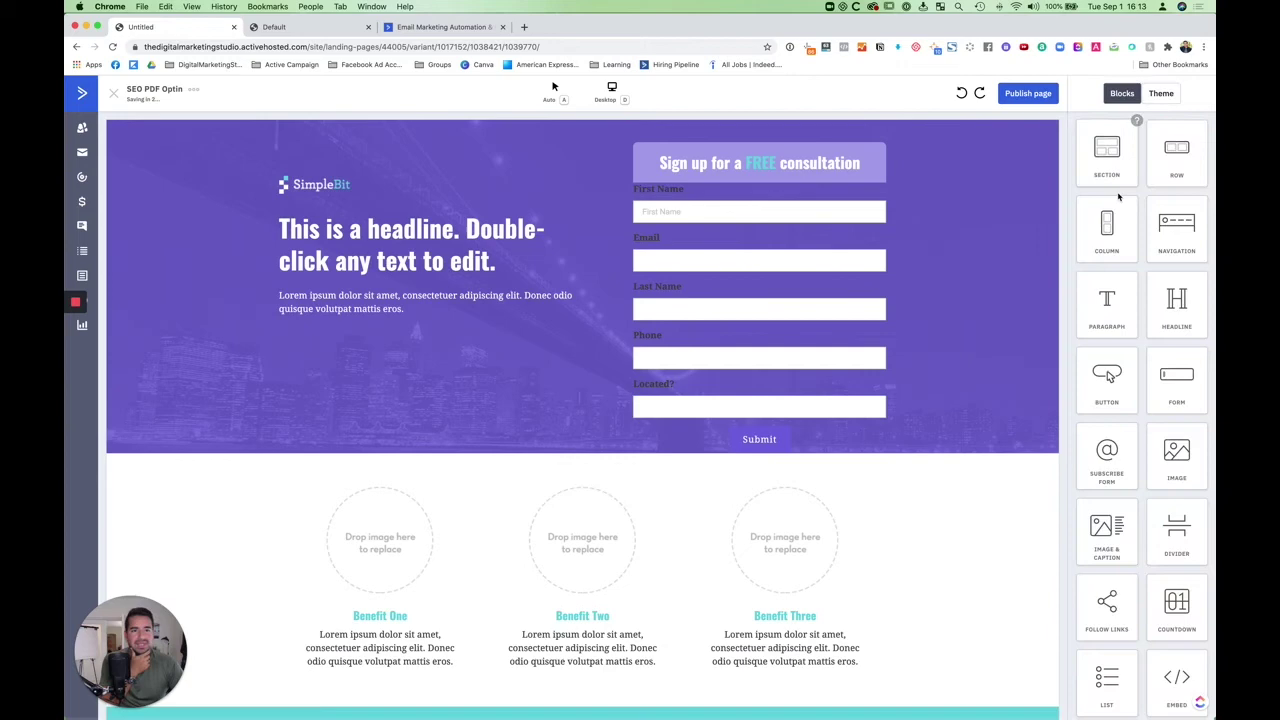
- Show the page theme settings and begin publishing the page
scroll(940, 490, "down", 2)
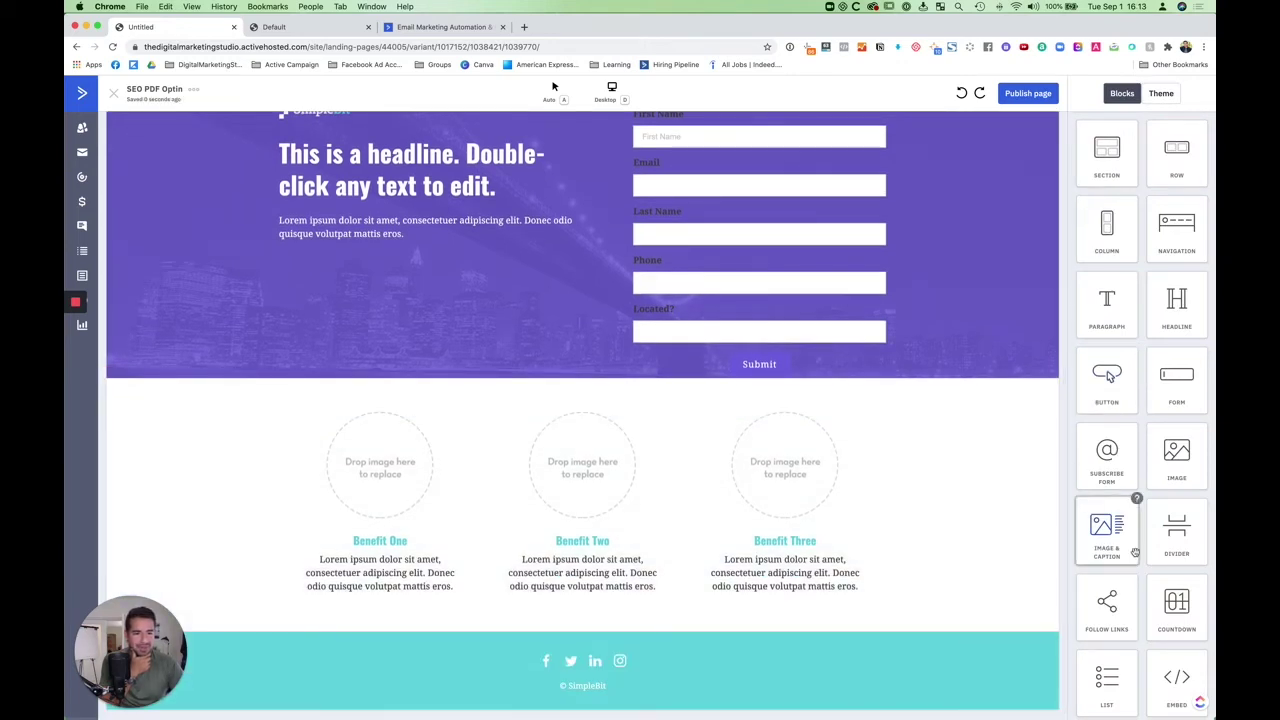
left_click(1161, 93)
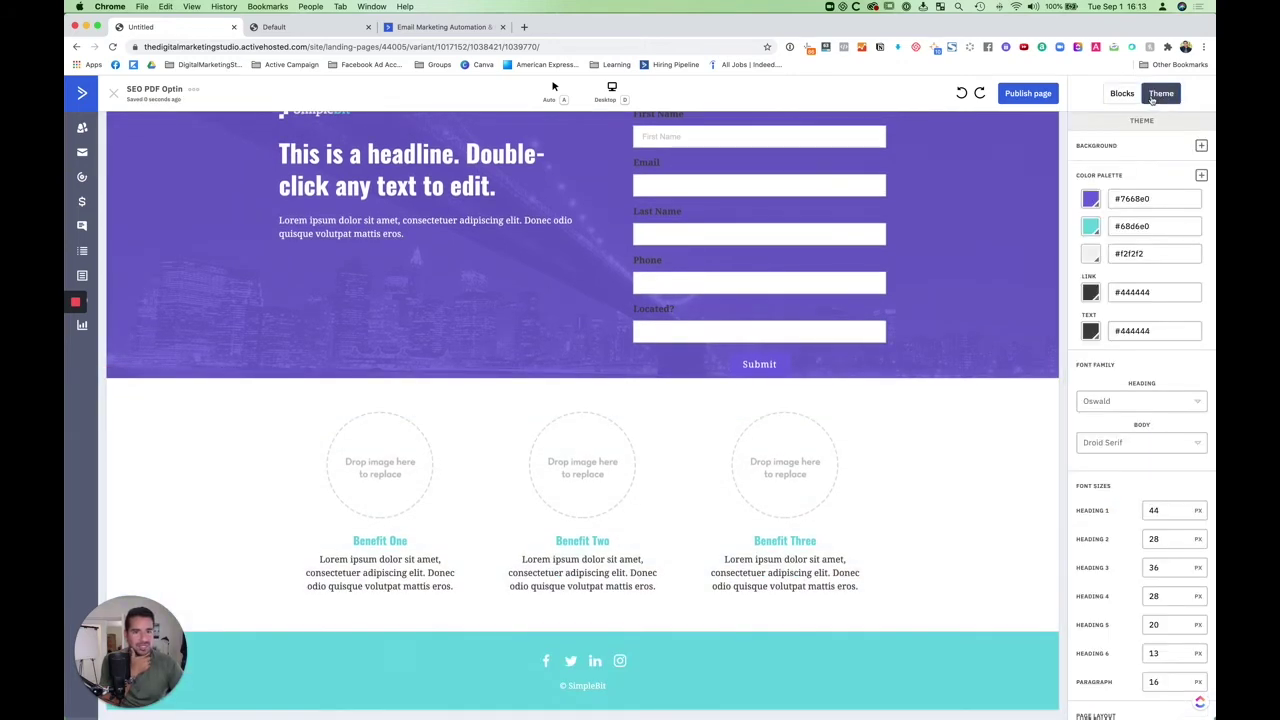
left_click(1012, 98)
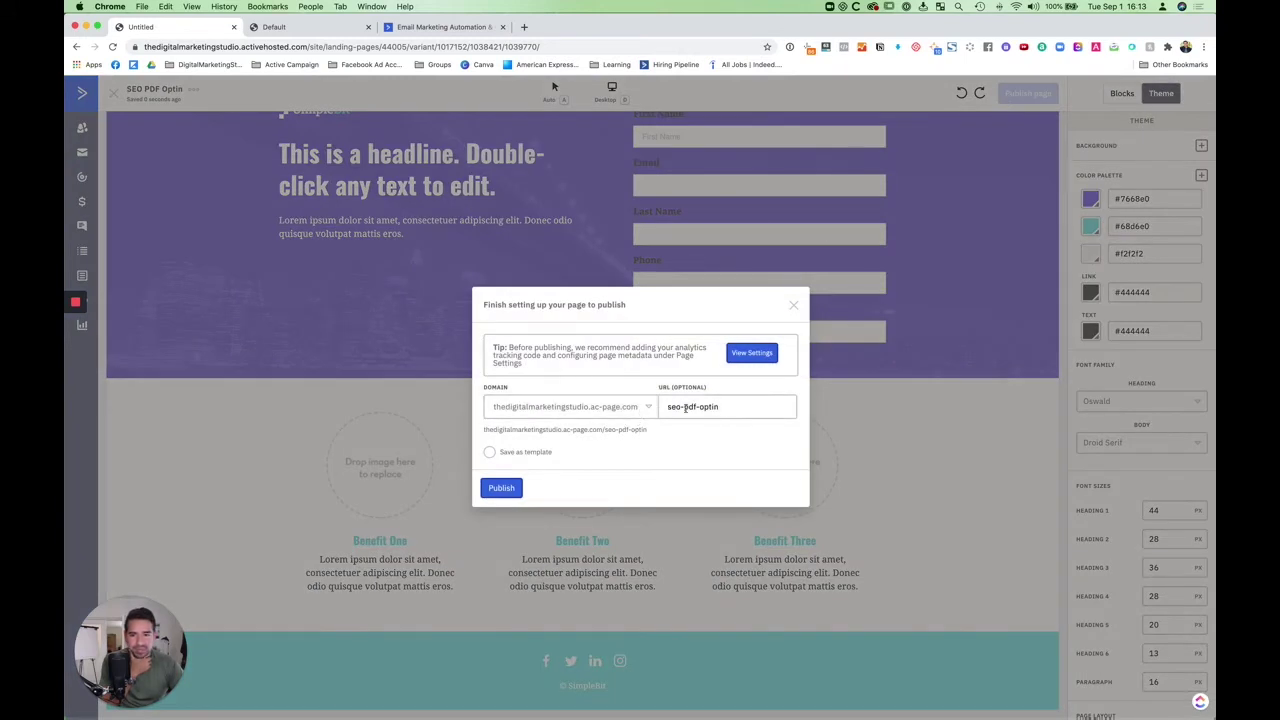
- Publish the page at the seo-pdf-optin slug on the studio's page domain
left_click(742, 408)
left_click(543, 412)
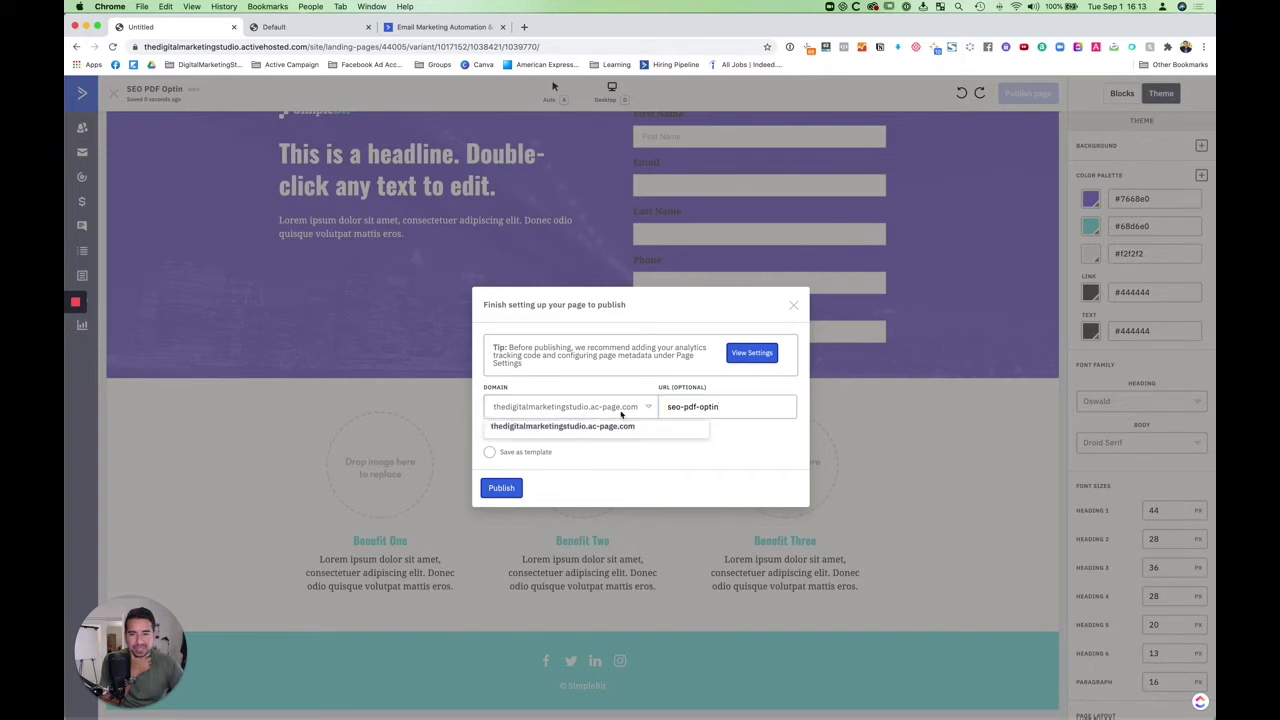
left_click(595, 426)
left_click(499, 489)
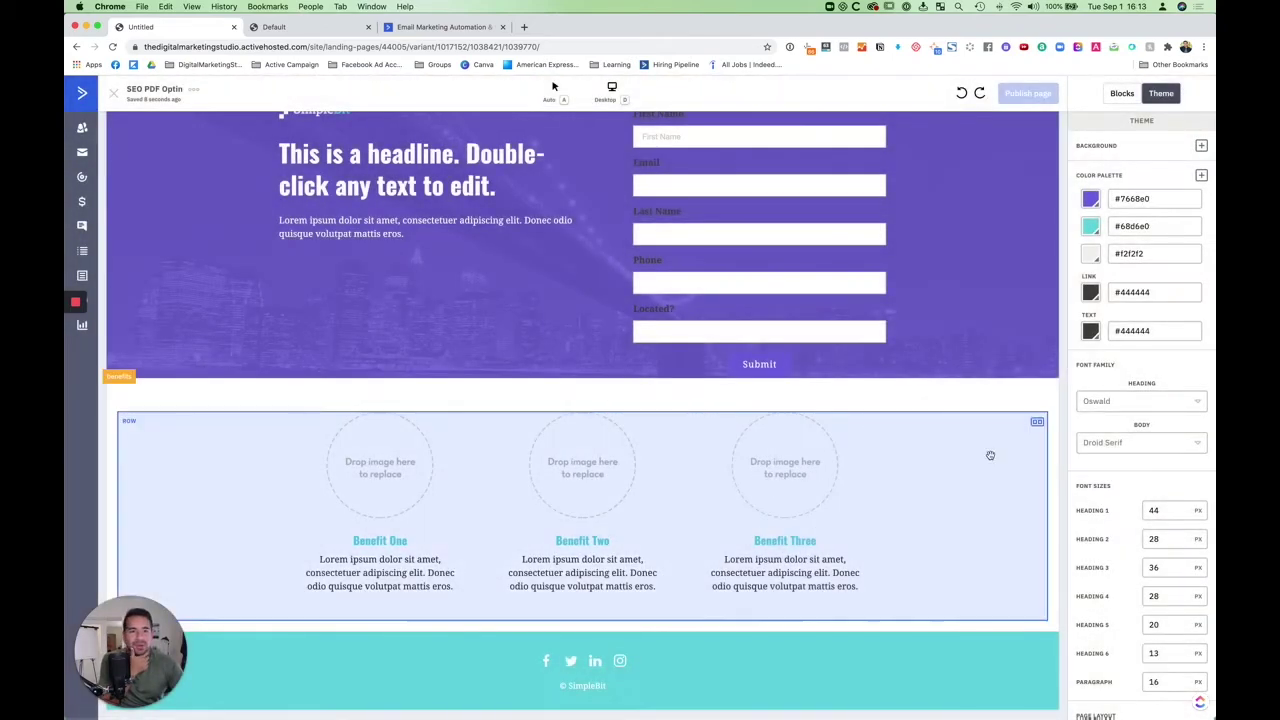
scroll(1108, 534, "down", 2)
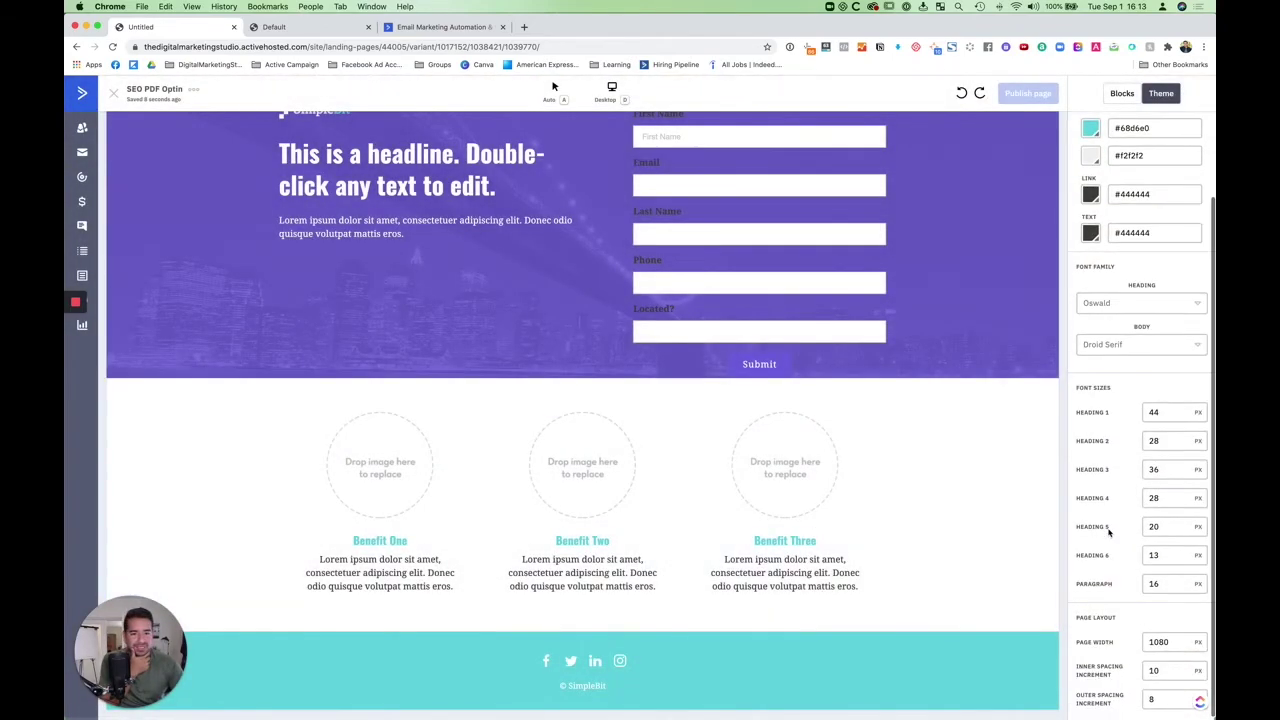
scroll(1108, 534, "up", 2)
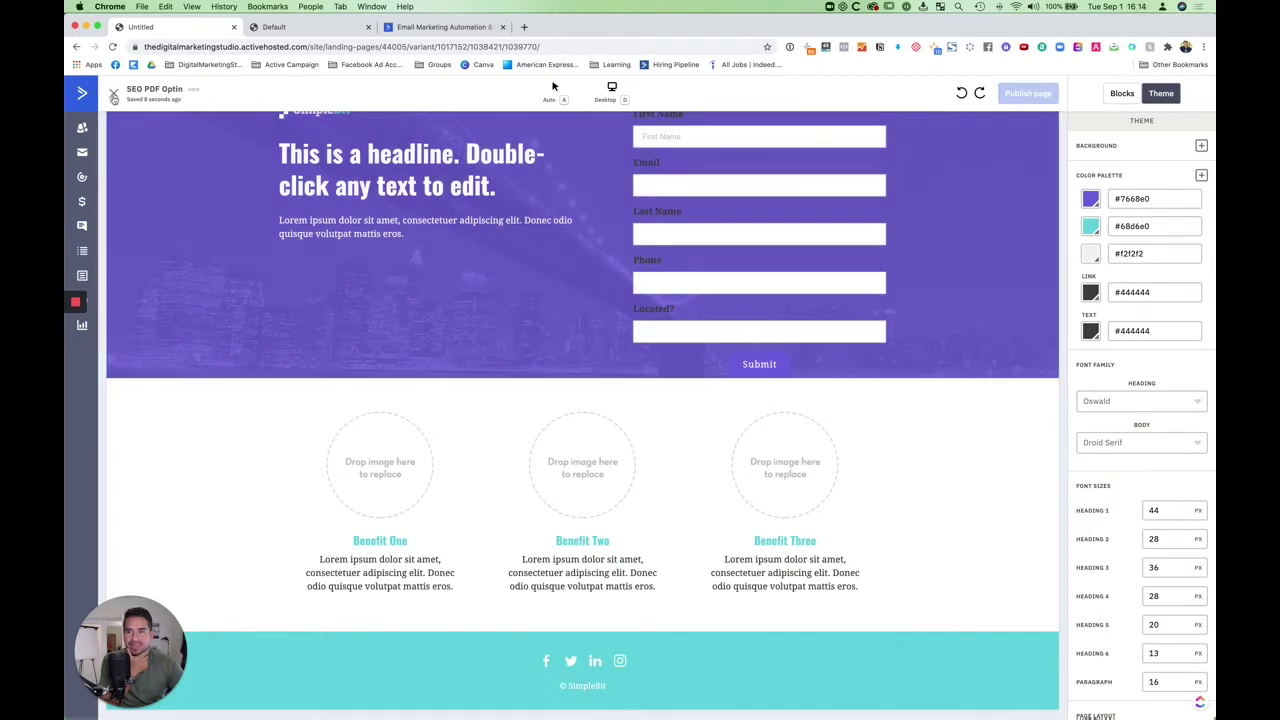
- Copy the published page's URL from the page options Get URL
left_click(195, 91)
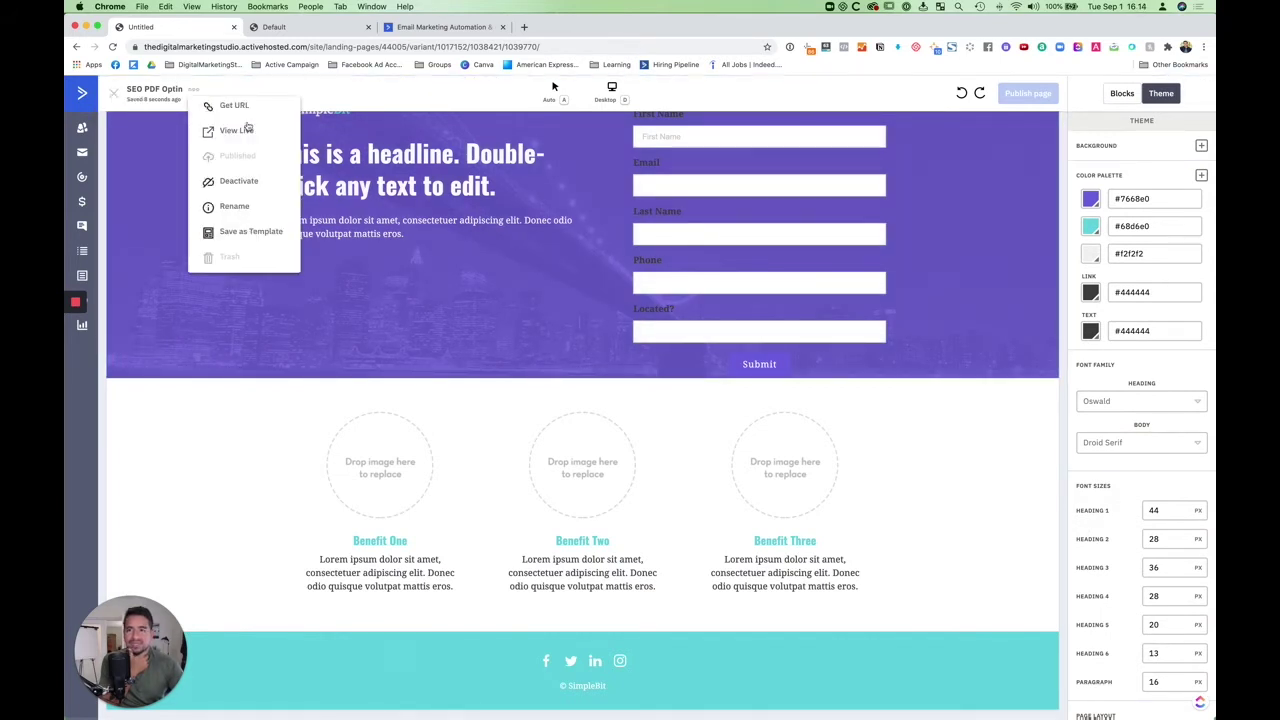
left_click(243, 106)
left_click(718, 408)
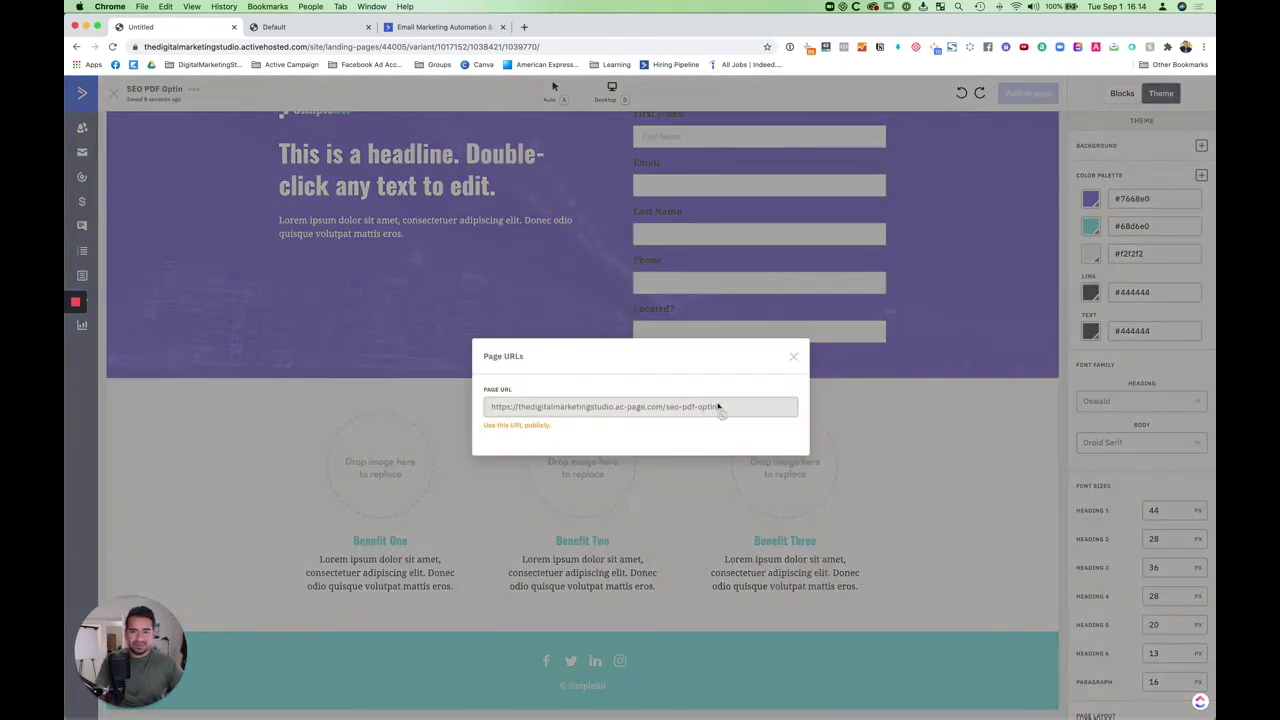
left_click_drag(735, 411, 489, 406)
key("super+c")
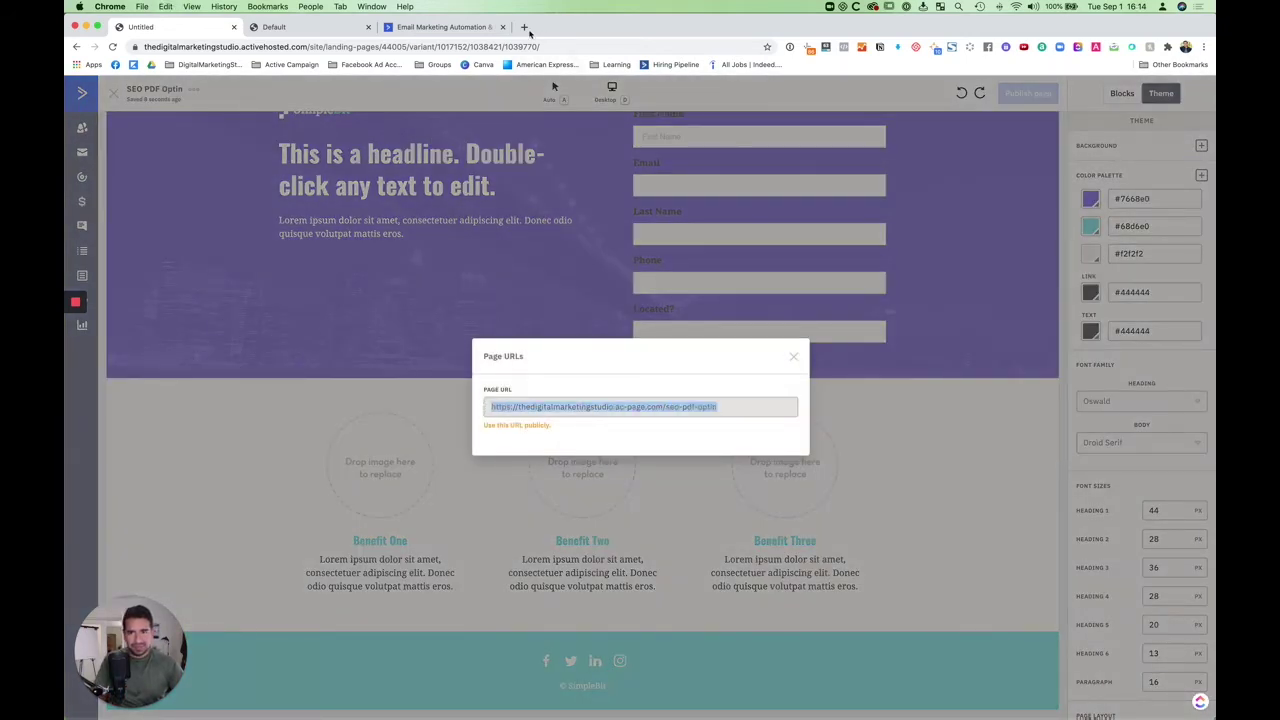
- Paste the page URL into GTmetrix in a new tab and start a speed test
left_click(524, 27)
type("gtmetrix.com")
key("Return")
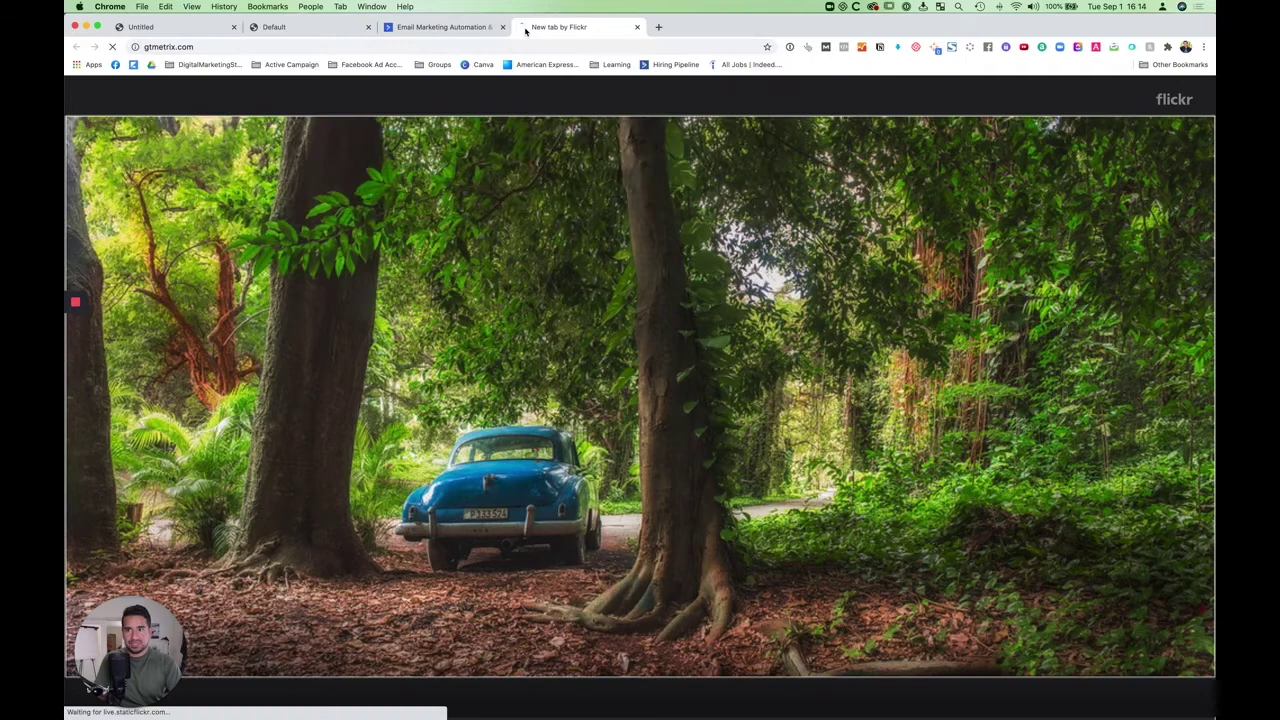
key("super+v")
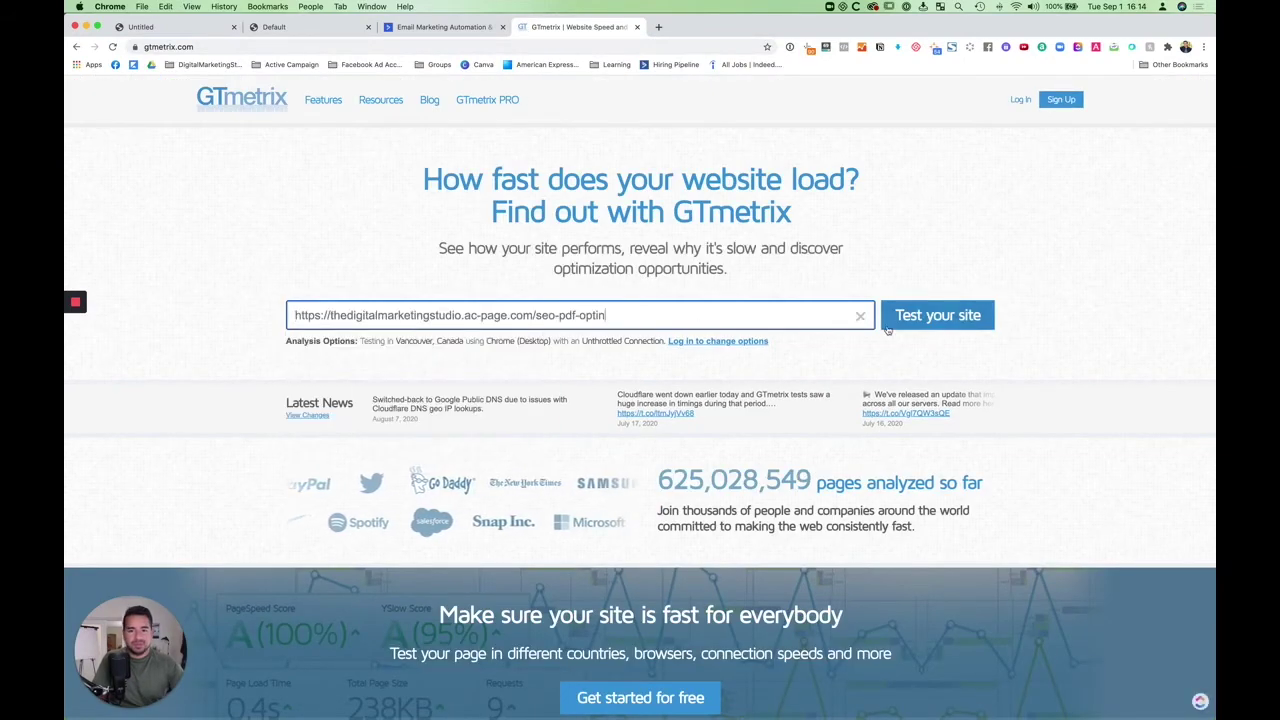
left_click(940, 320)
- Search the ActiveCampaign pricing page for 'landi', then view the GTmetrix analysis error
left_click(440, 27)
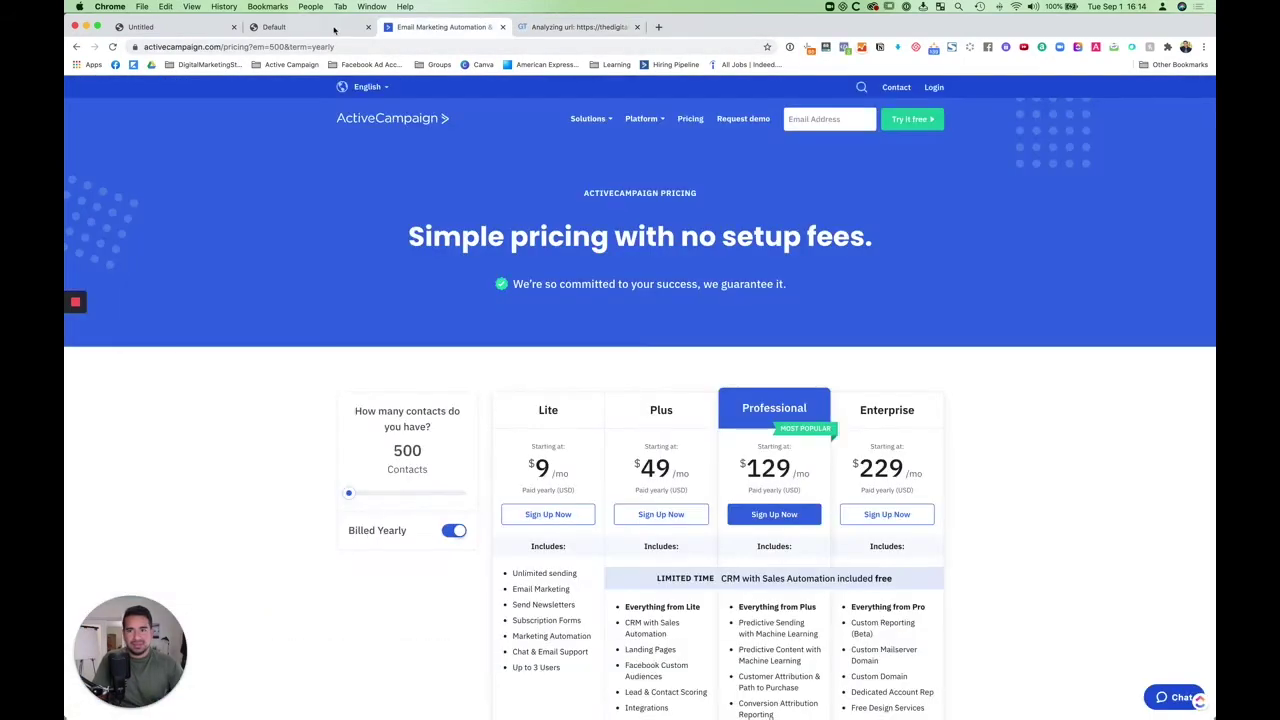
scroll(540, 297, "down", 3)
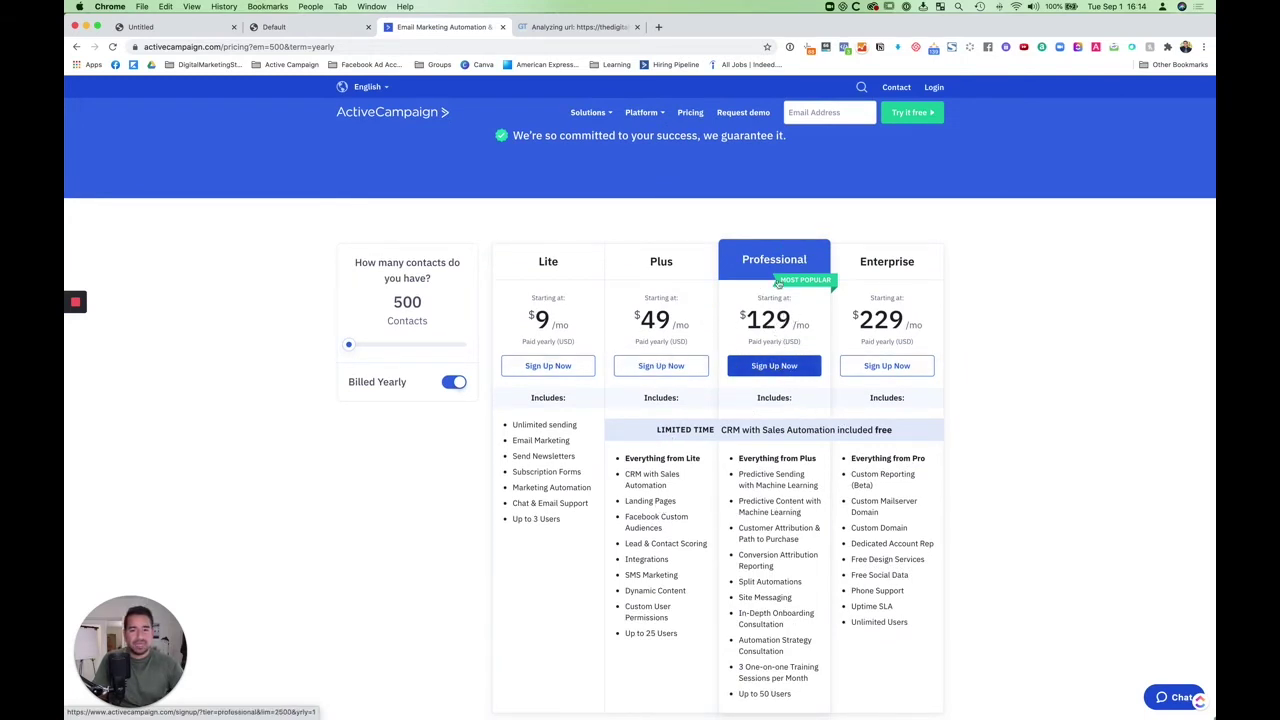
key("super+f")
type("l")
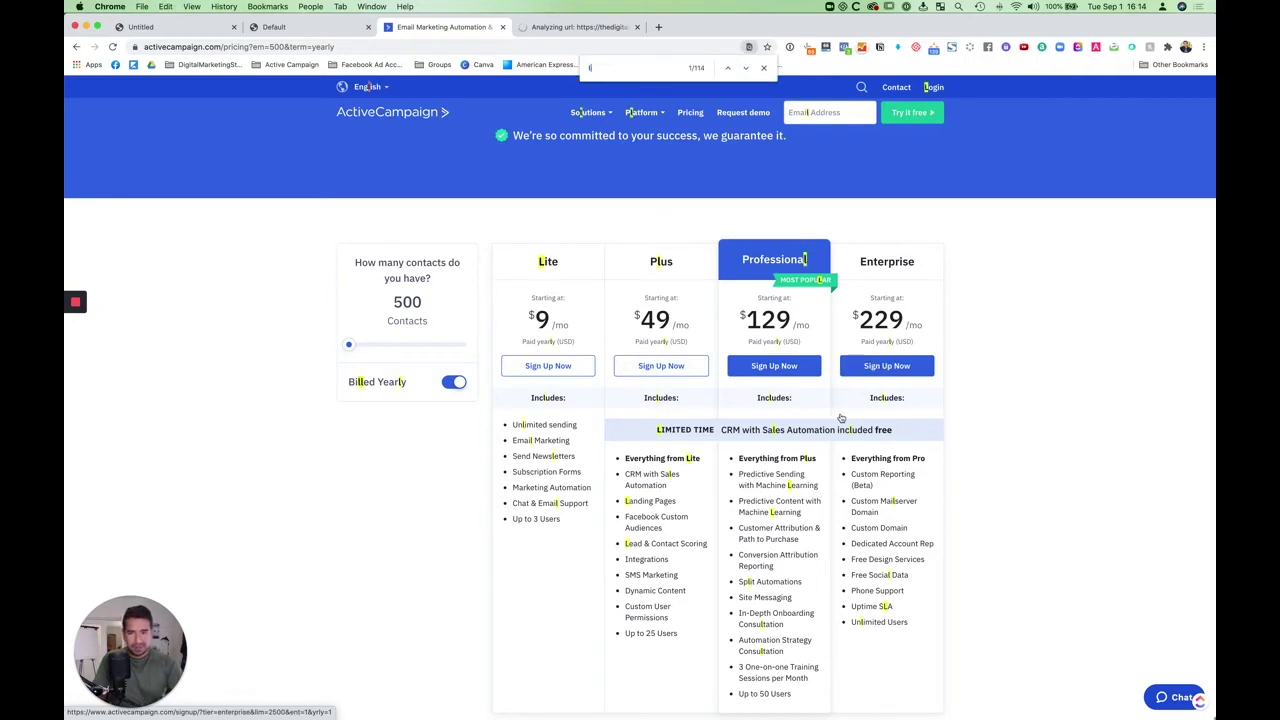
type("anding")
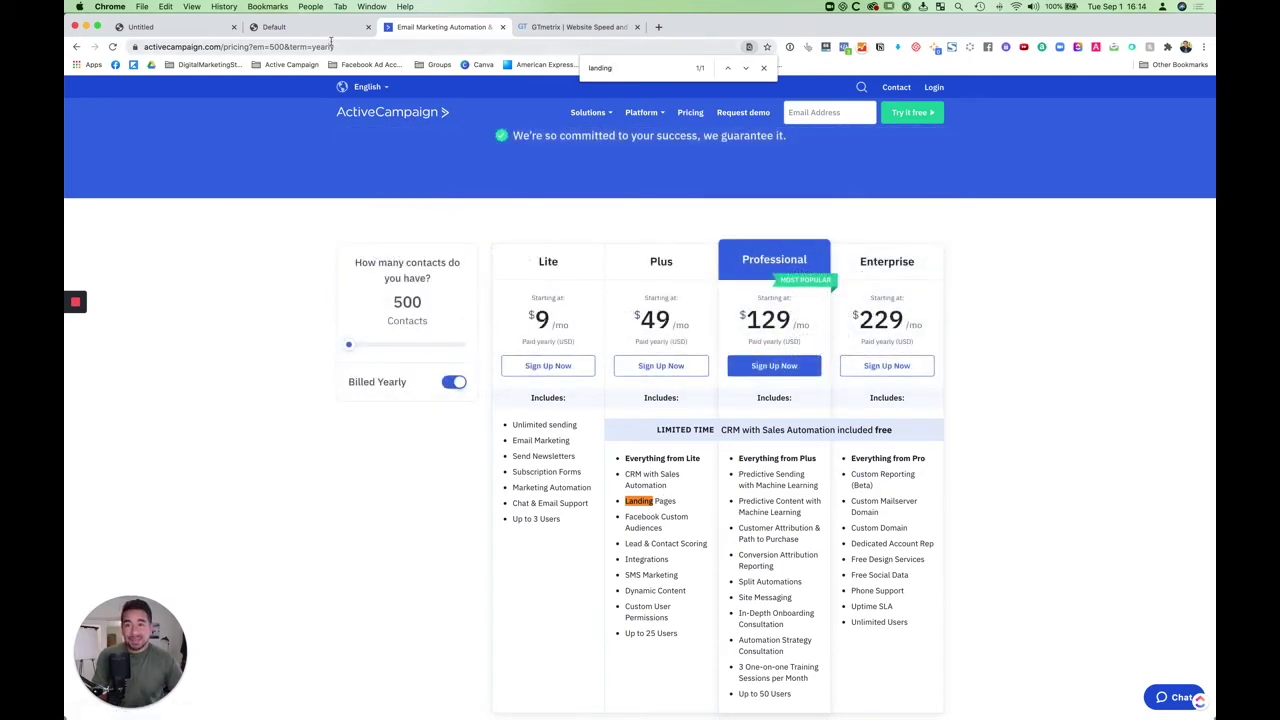
key("ctrl+shift+Tab")
left_click(560, 27)
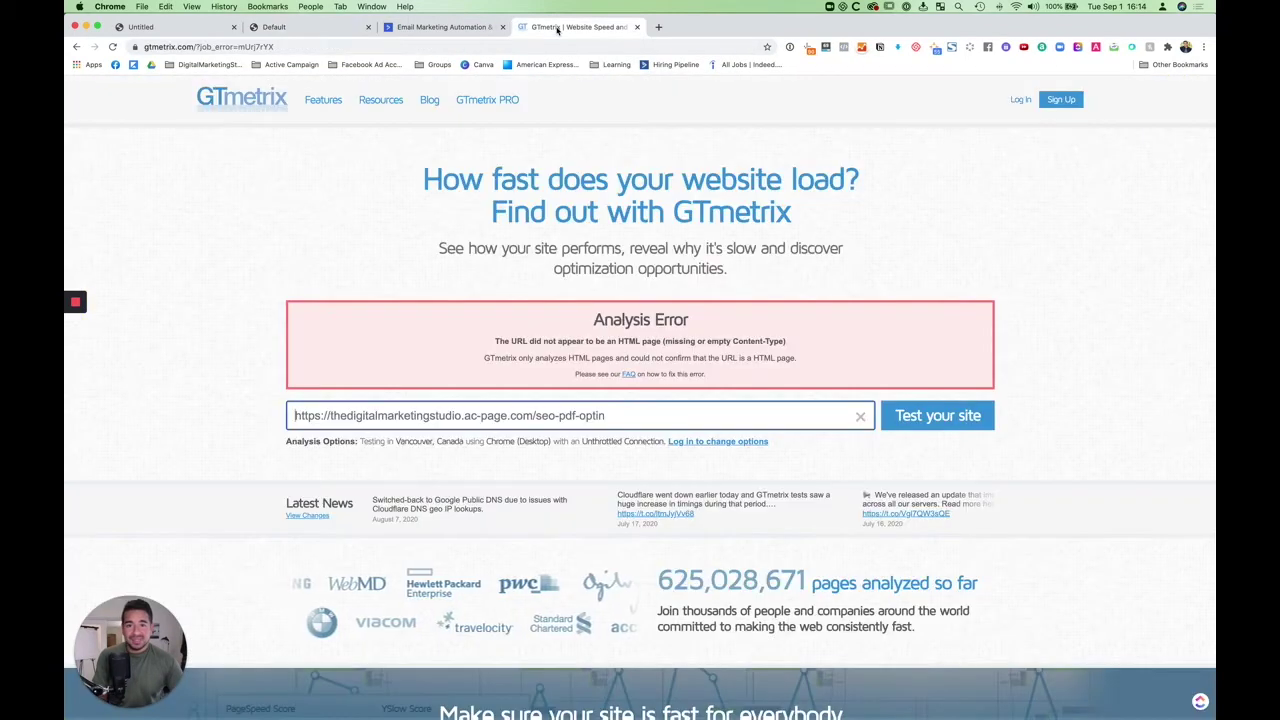
- Rerun the GTmetrix test and load the live seo-pdf-optin page in a new tab
left_click(930, 420)
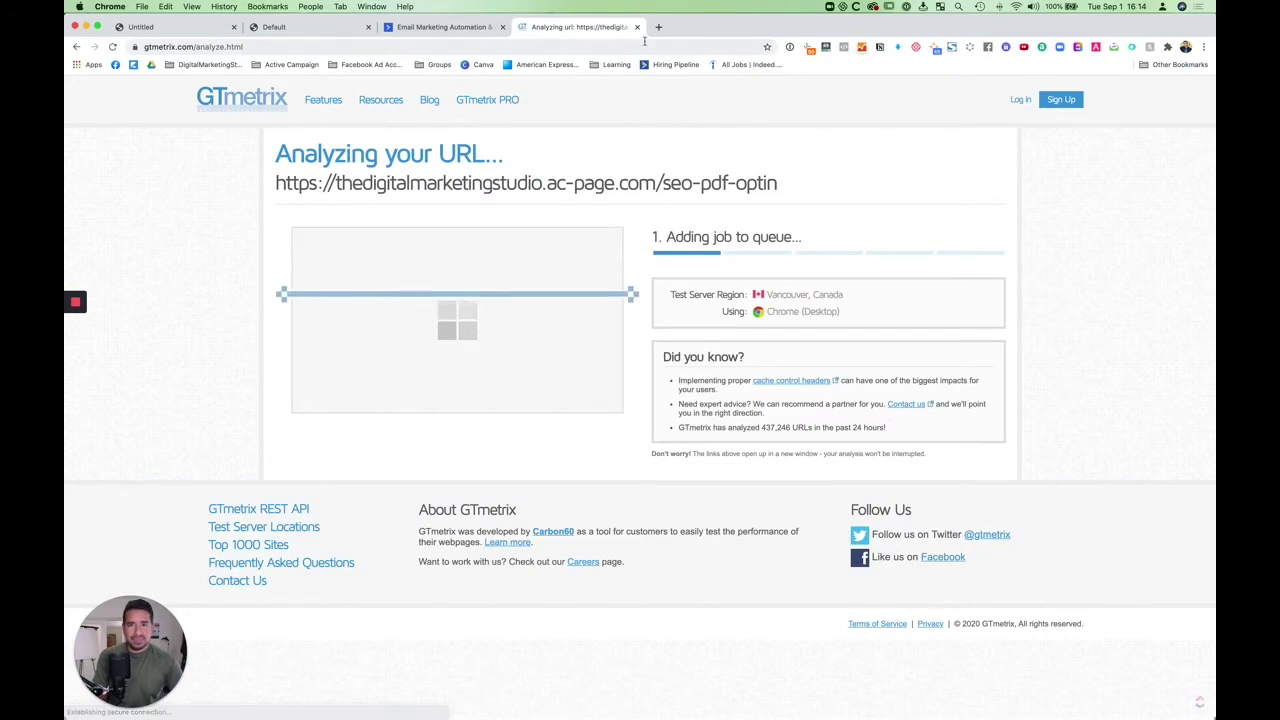
left_click(658, 27)
key("super+v")
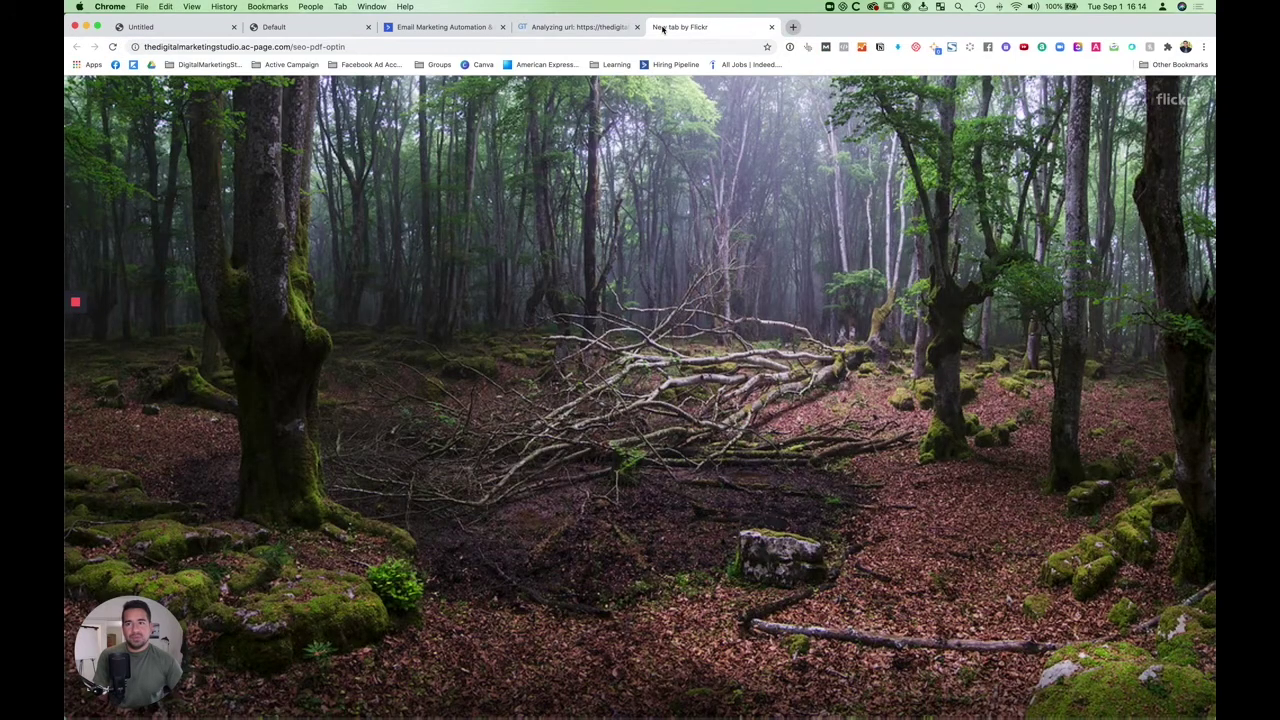
key("Return")
scroll(622, 228, "down", 2)
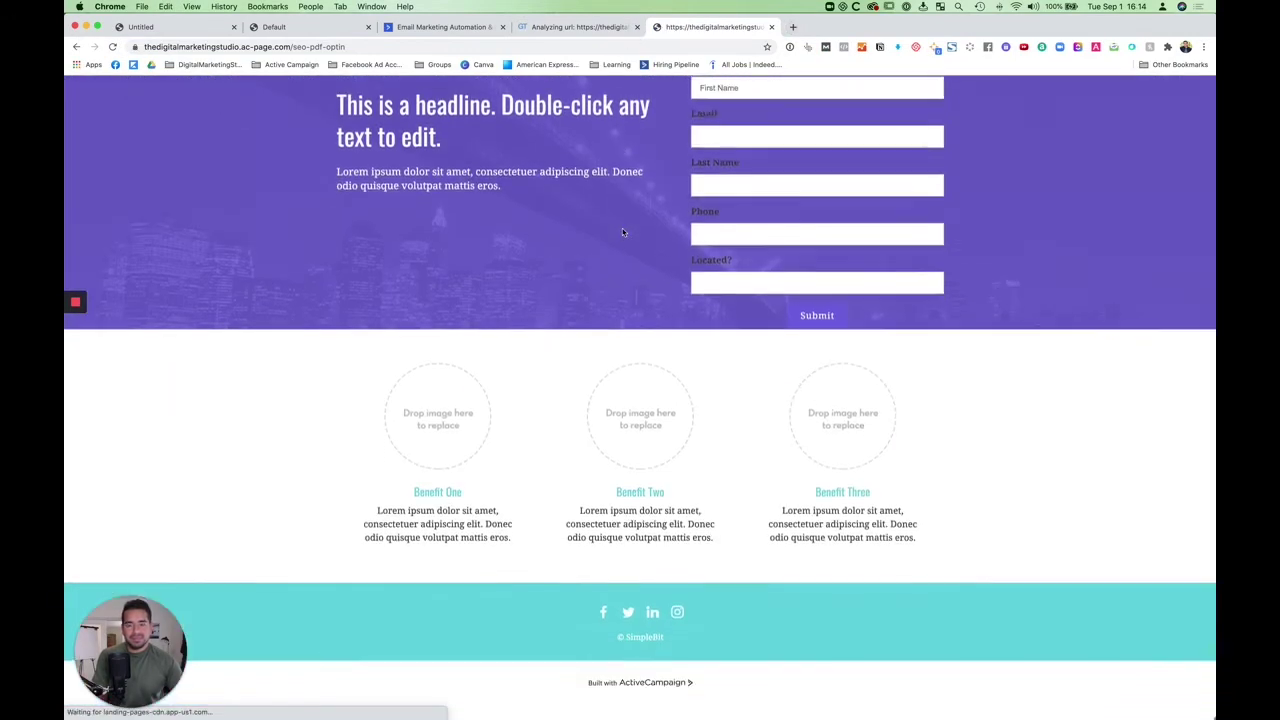
scroll(622, 228, "up", 2)
- Check the GTmetrix, pricing and Default template tabs, ending with a new tab
left_click(565, 27)
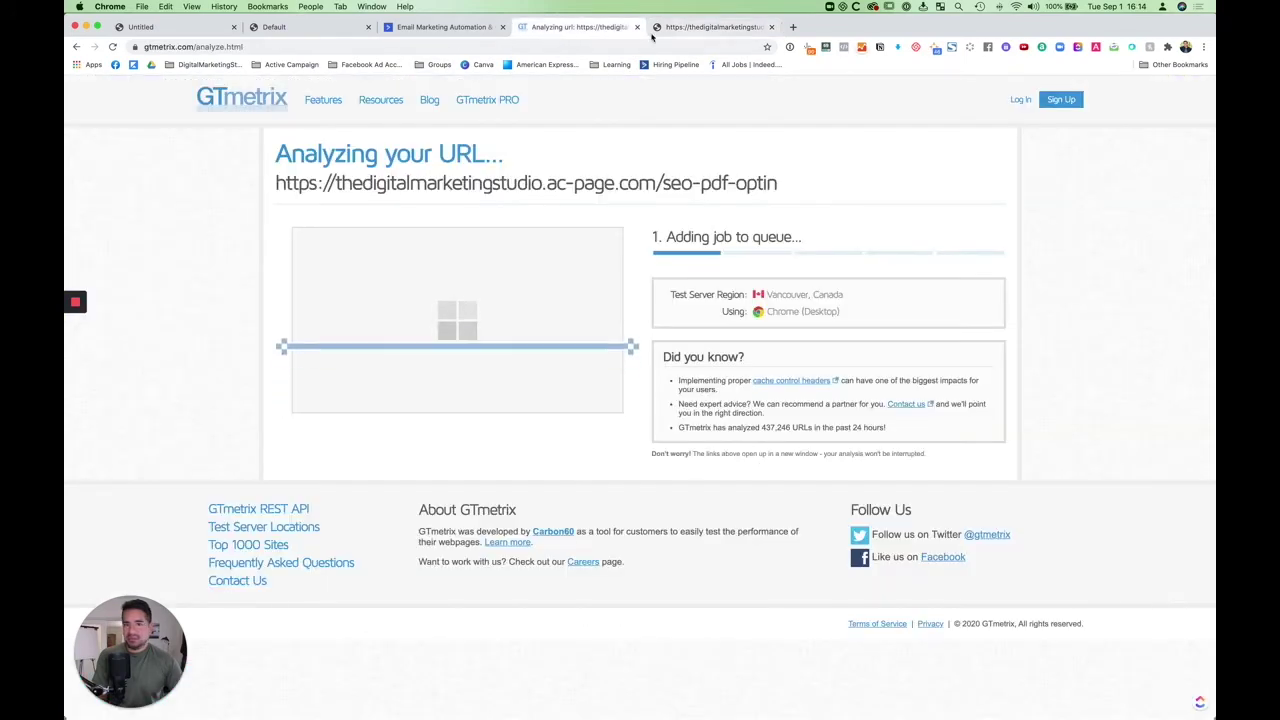
left_click(439, 27)
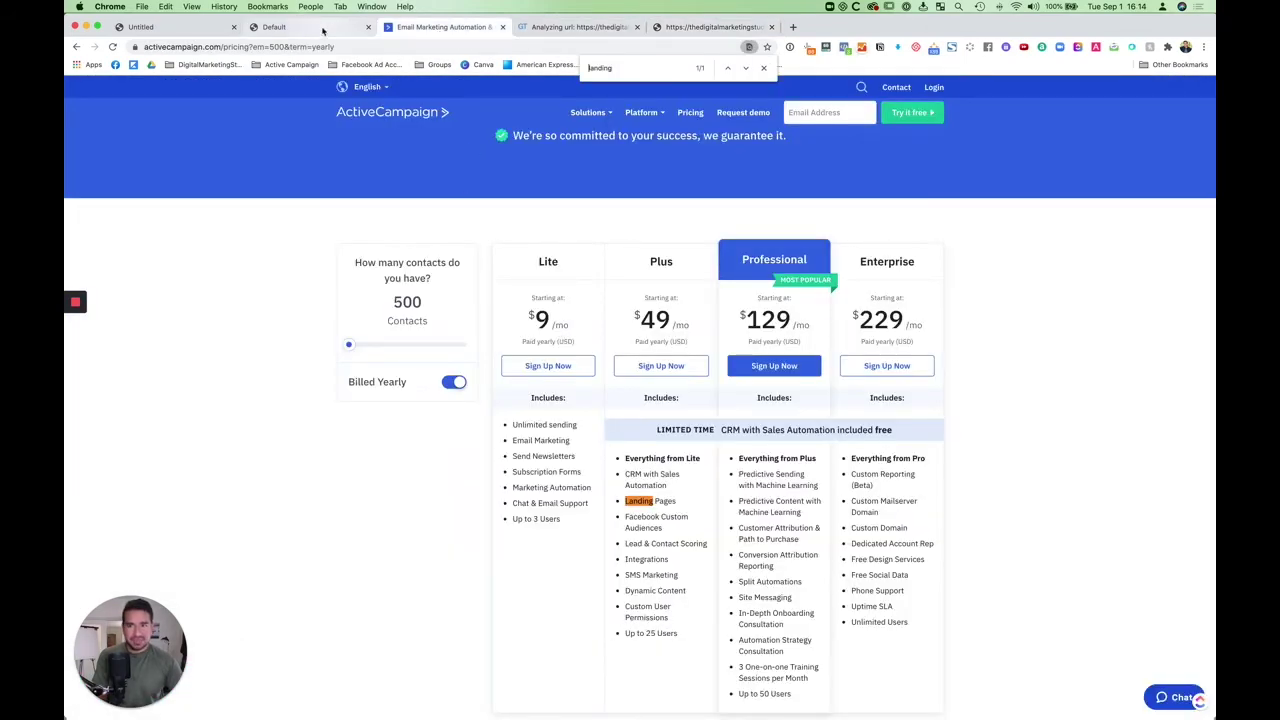
left_click(322, 28)
left_click(450, 27)
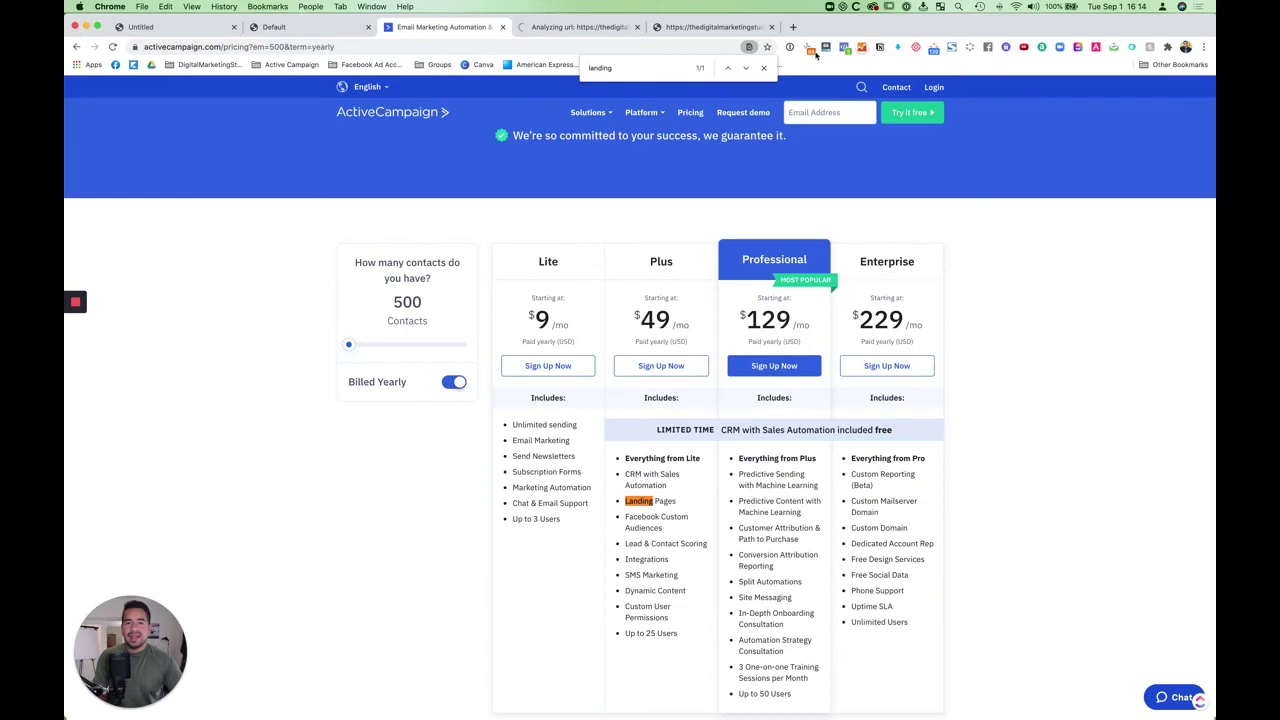
left_click(793, 28)
- Search the web for 'instapage pricin'
type("instapage")
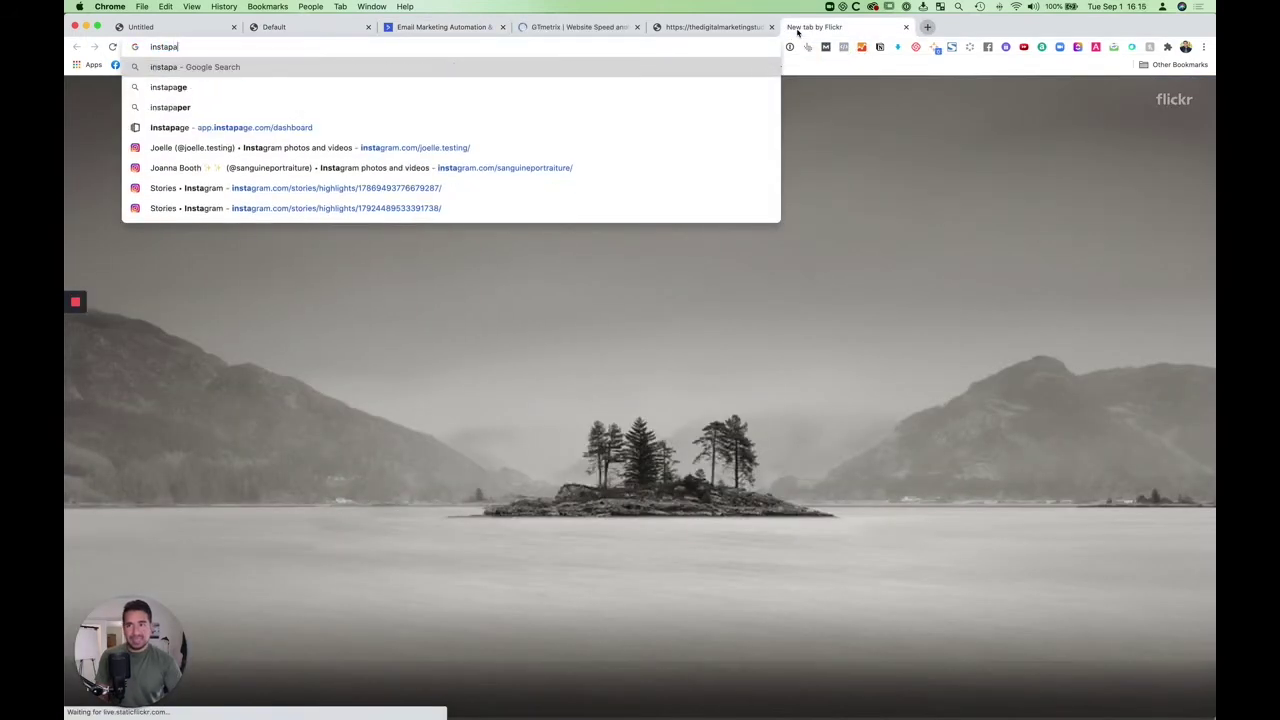
key("Down")
key("Down")
key("Down")
key("Down")
key("super+a")
type("instapage pricin")
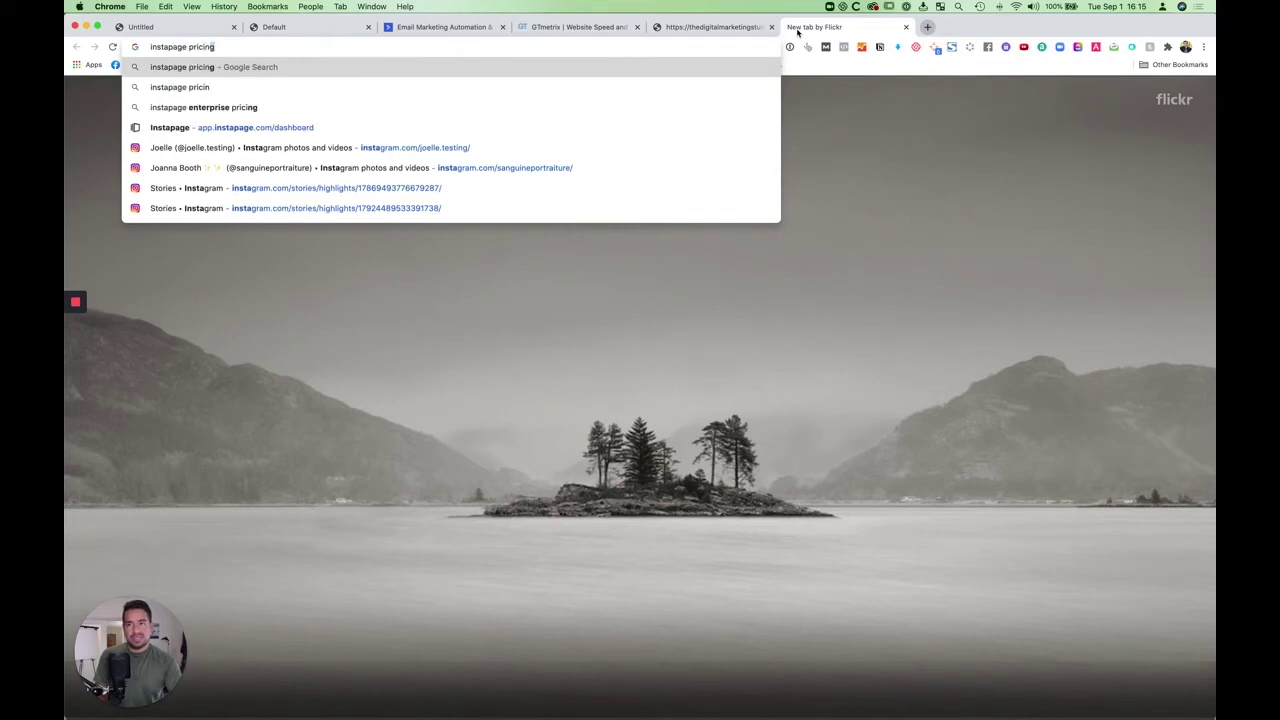
key("Return")
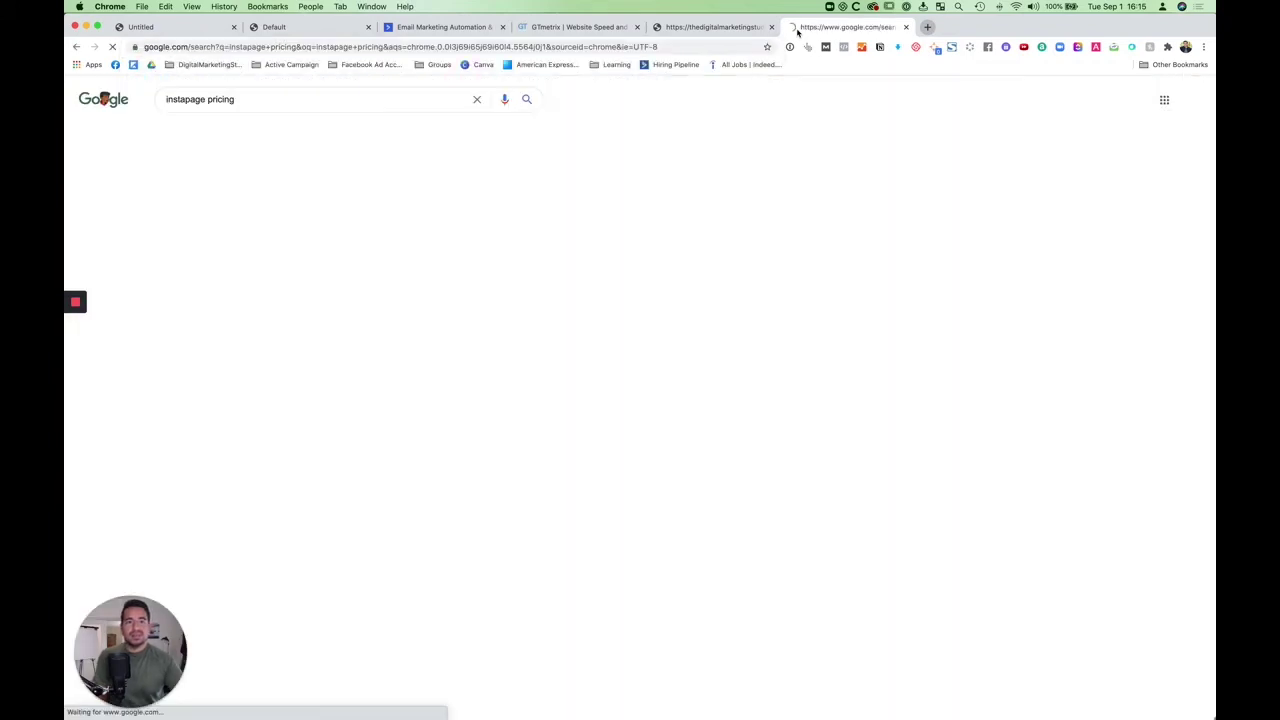
- Search 'lead pages' in another tab and open the Leadpages pricing page
left_click(922, 28)
type("lead pages")
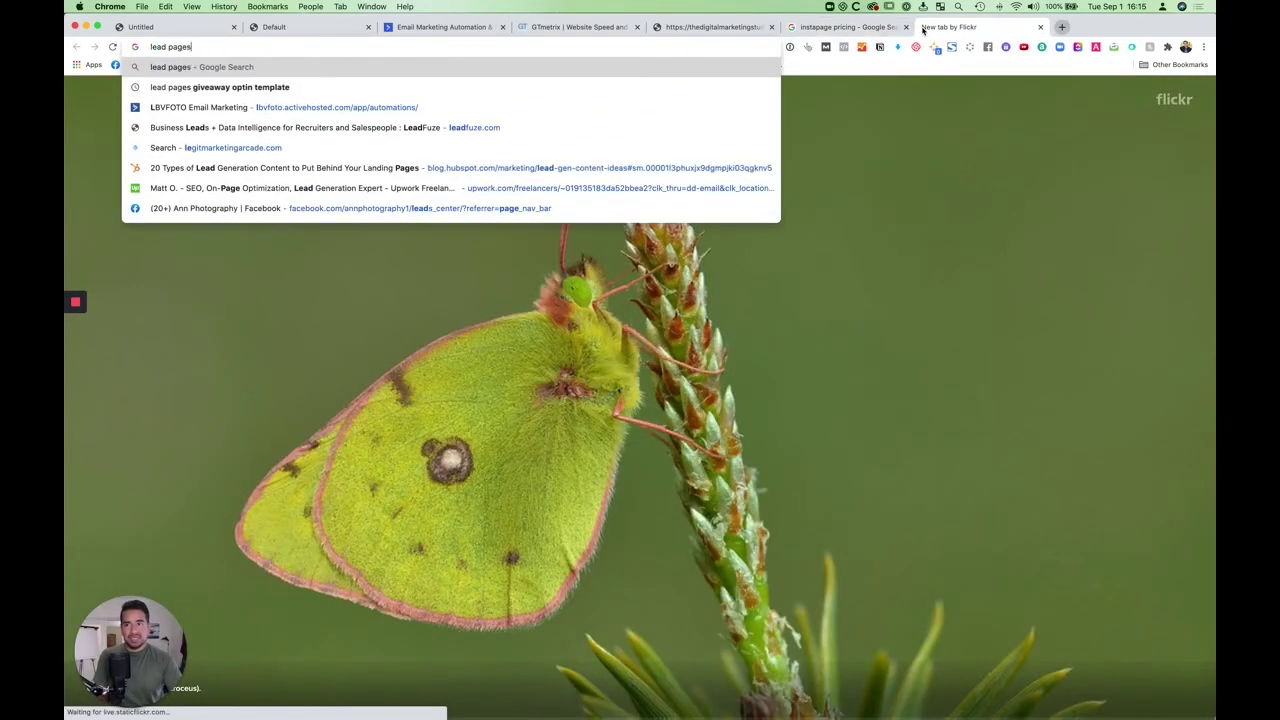
key("Return")
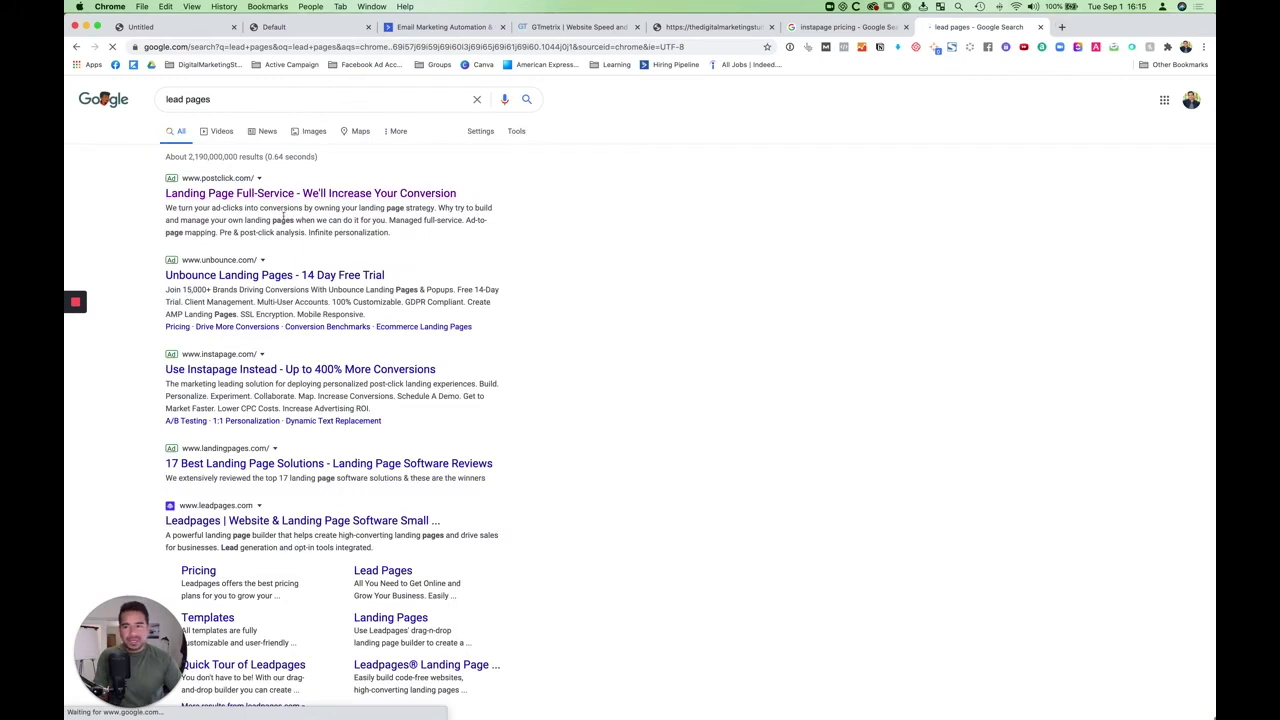
left_click(300, 521)
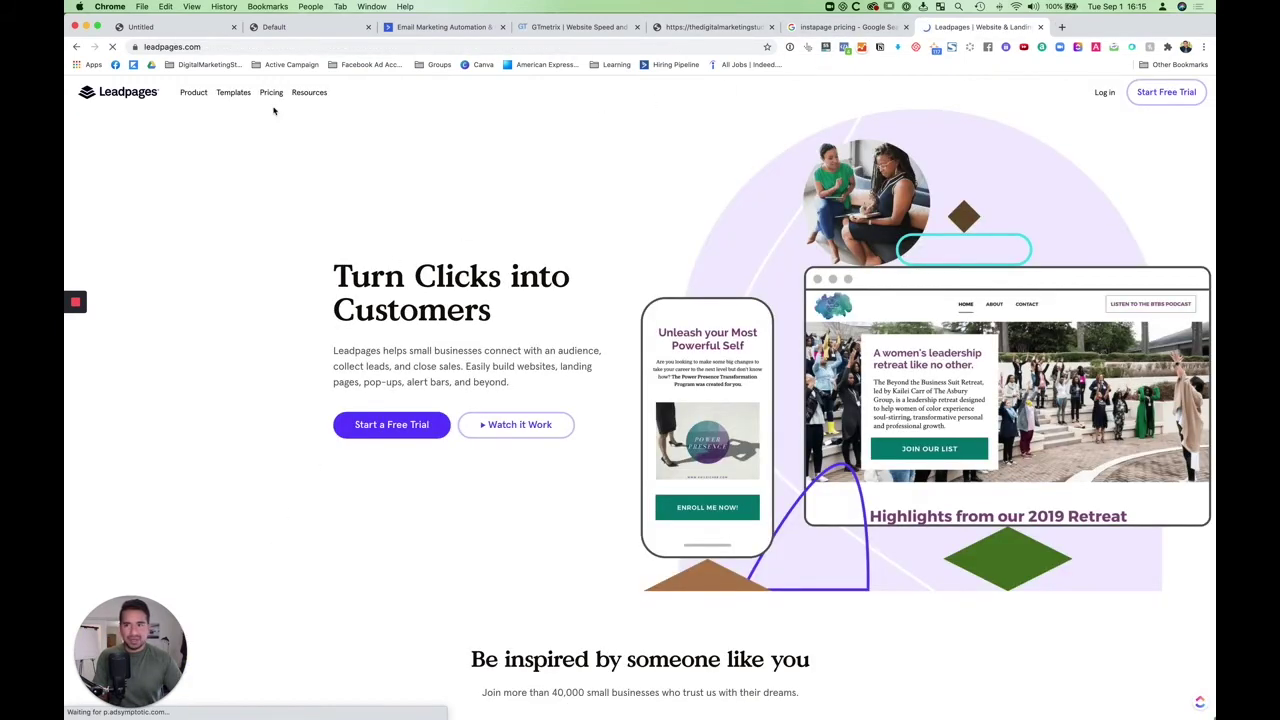
left_click(271, 92)
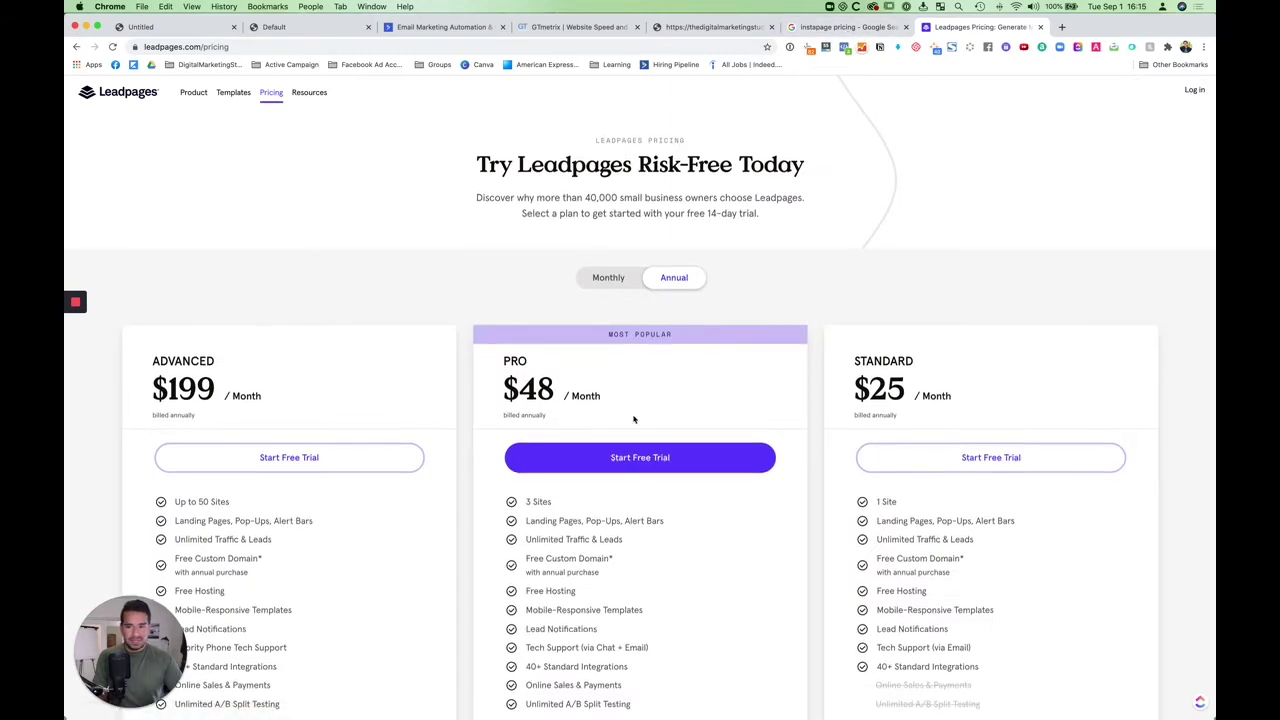
scroll(633, 419, "down", 1)
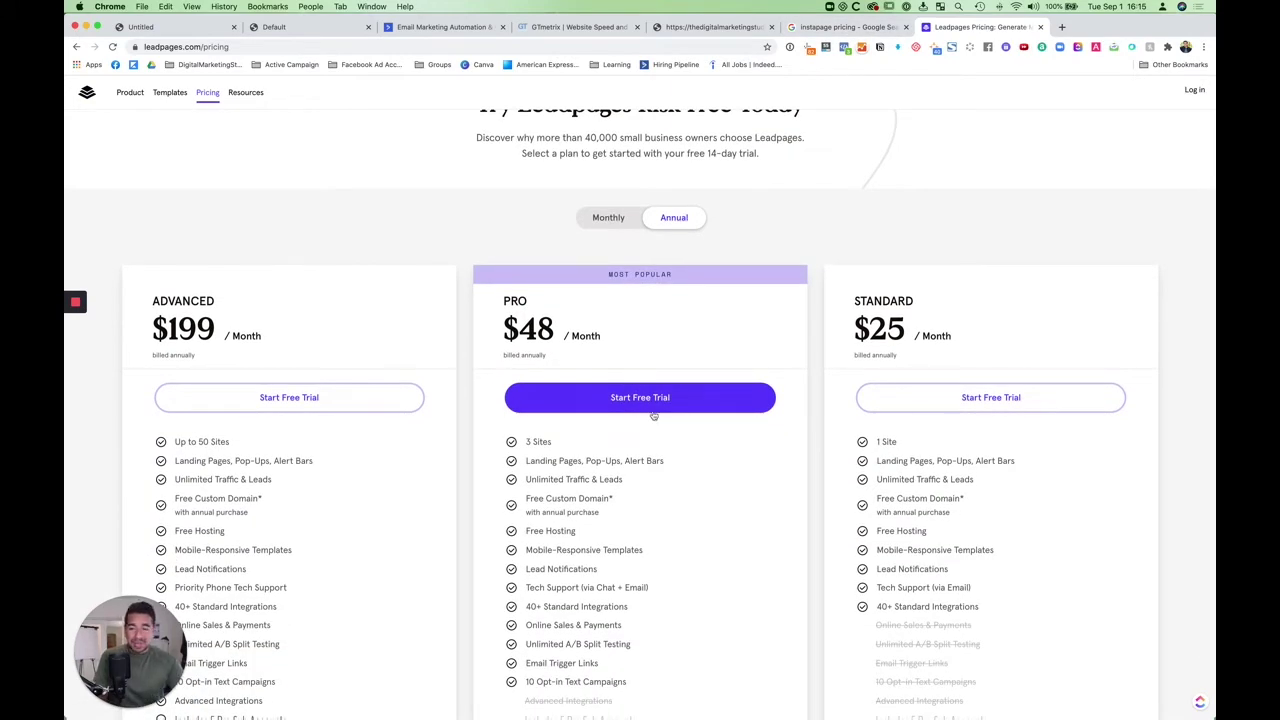
scroll(655, 414, "down", 3)
scroll(655, 414, "up", 5)
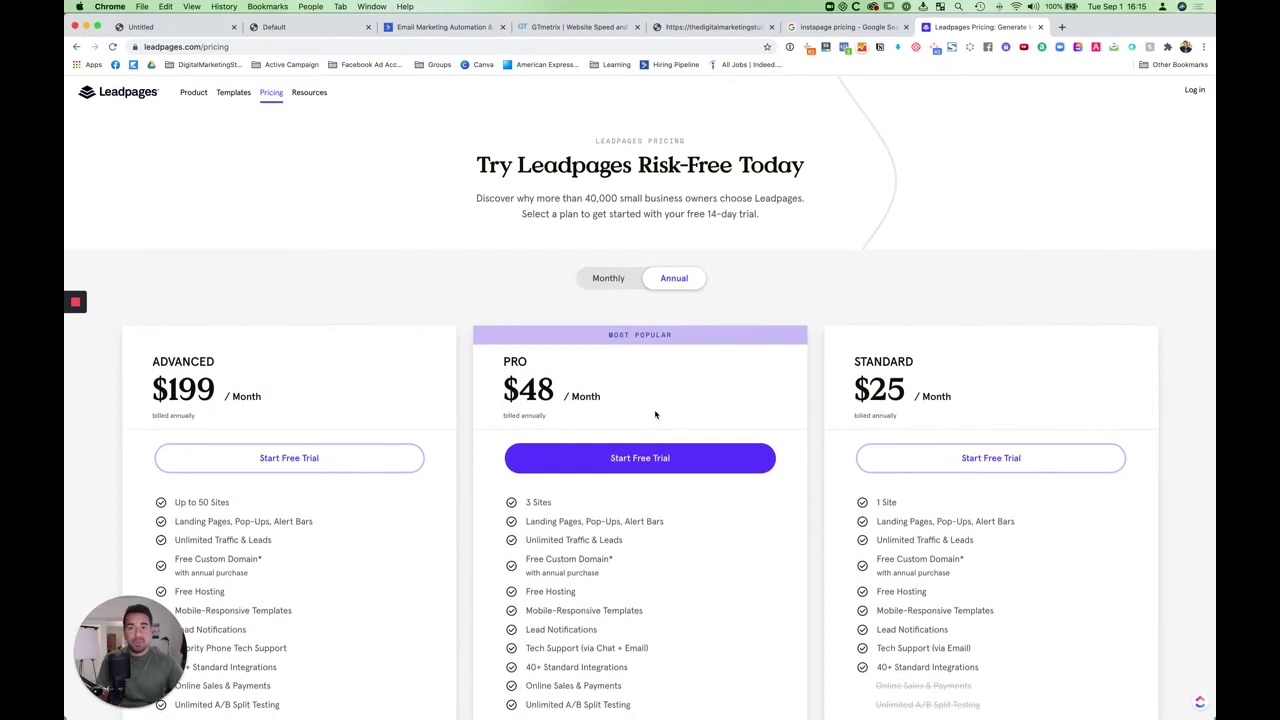
- Open Instapage's Pricing Plans page and compare the $149/month Business plan with custom-priced Enterprise
left_click(845, 27)
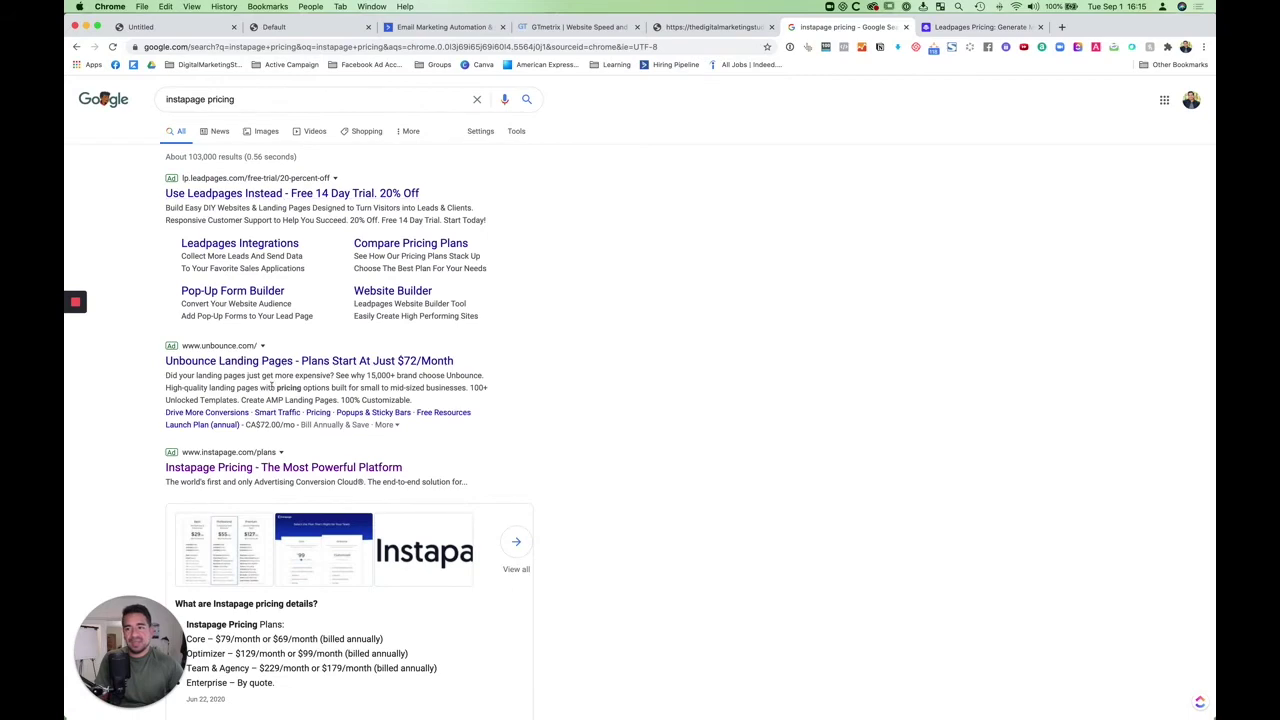
scroll(292, 370, "down", 5)
left_click(236, 459)
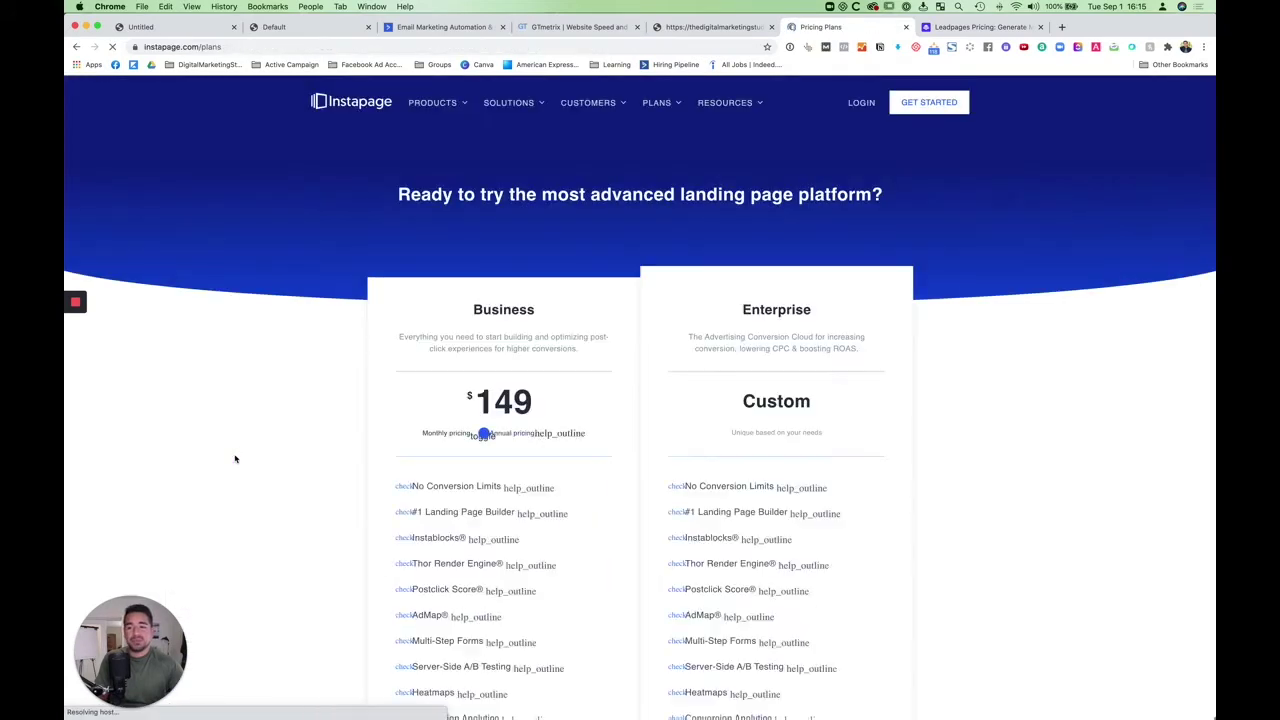
scroll(600, 400, "down", 6)
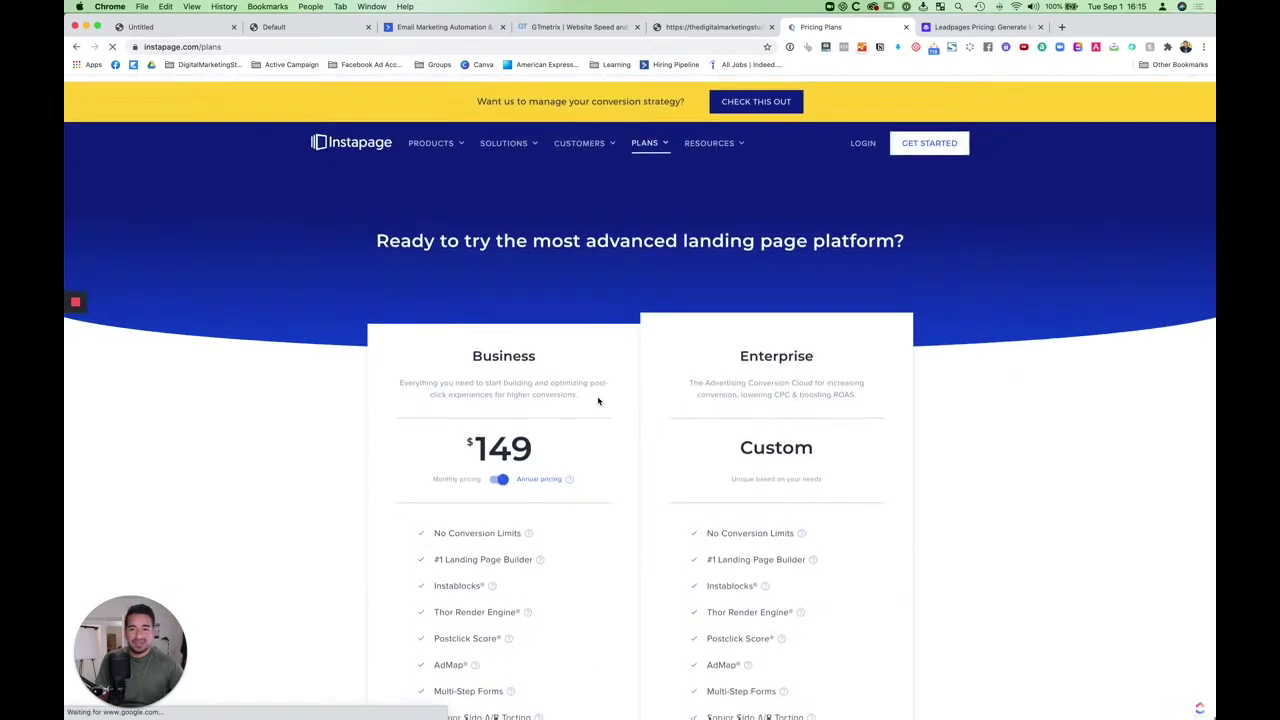
scroll(597, 400, "down", 5)
scroll(482, 280, "up", 2)
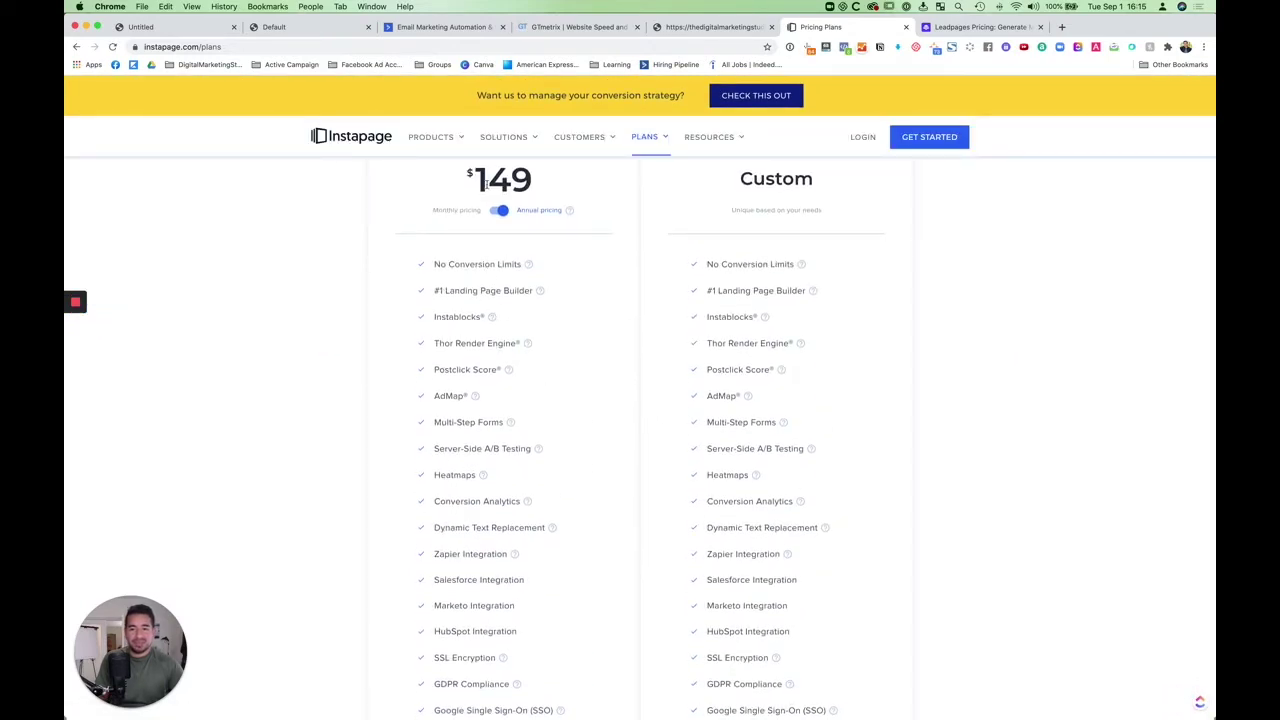
scroll(529, 306, "down", 5)
scroll(529, 306, "up", 3)
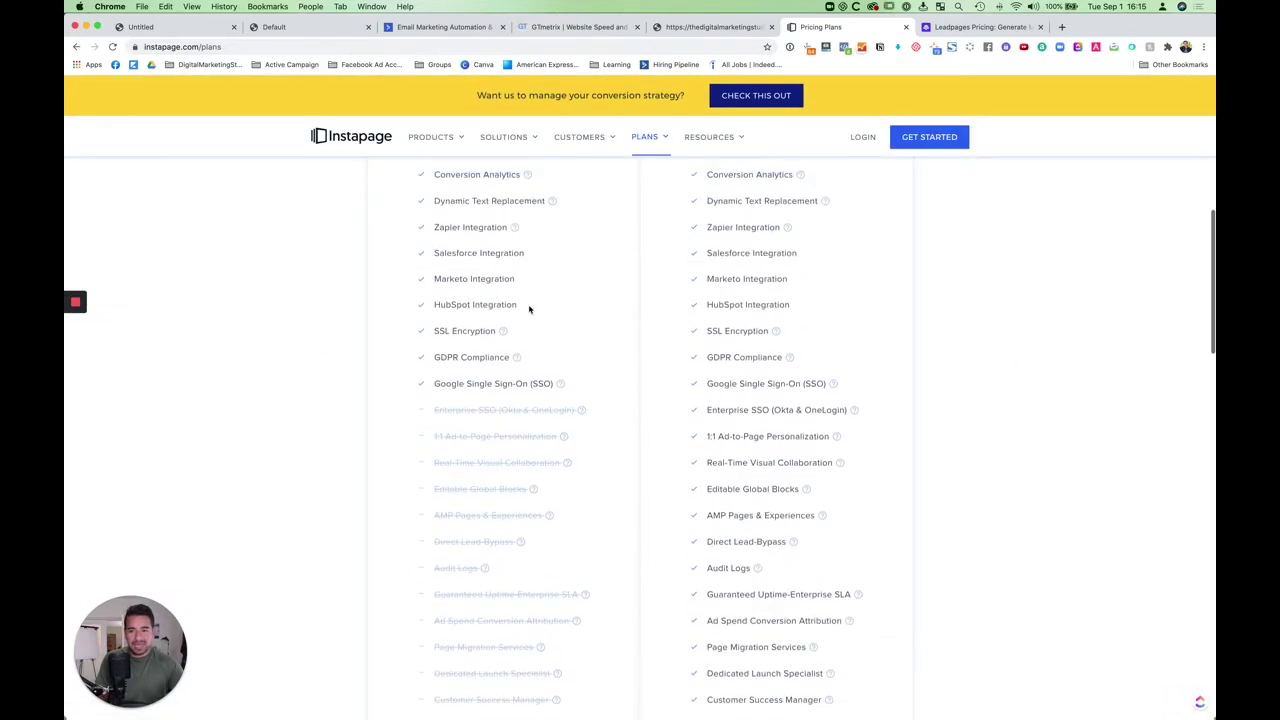
scroll(509, 323, "up", 4)
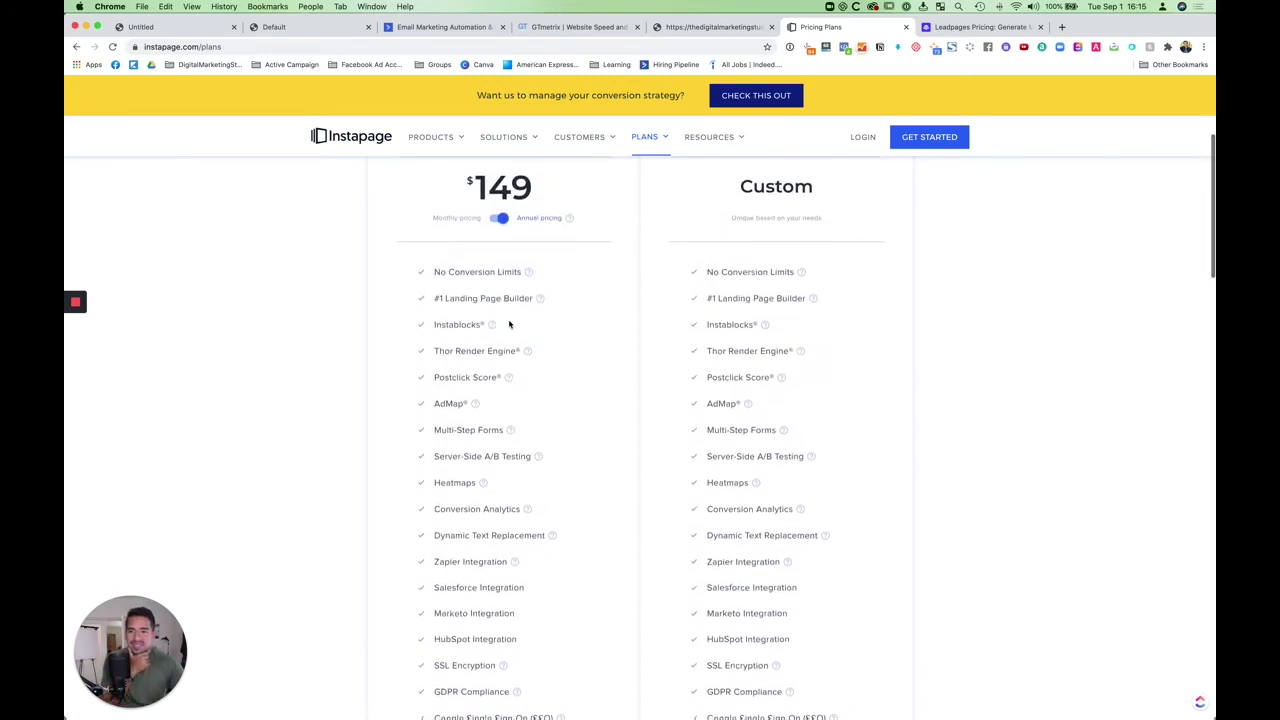
scroll(829, 400, "down", 8)
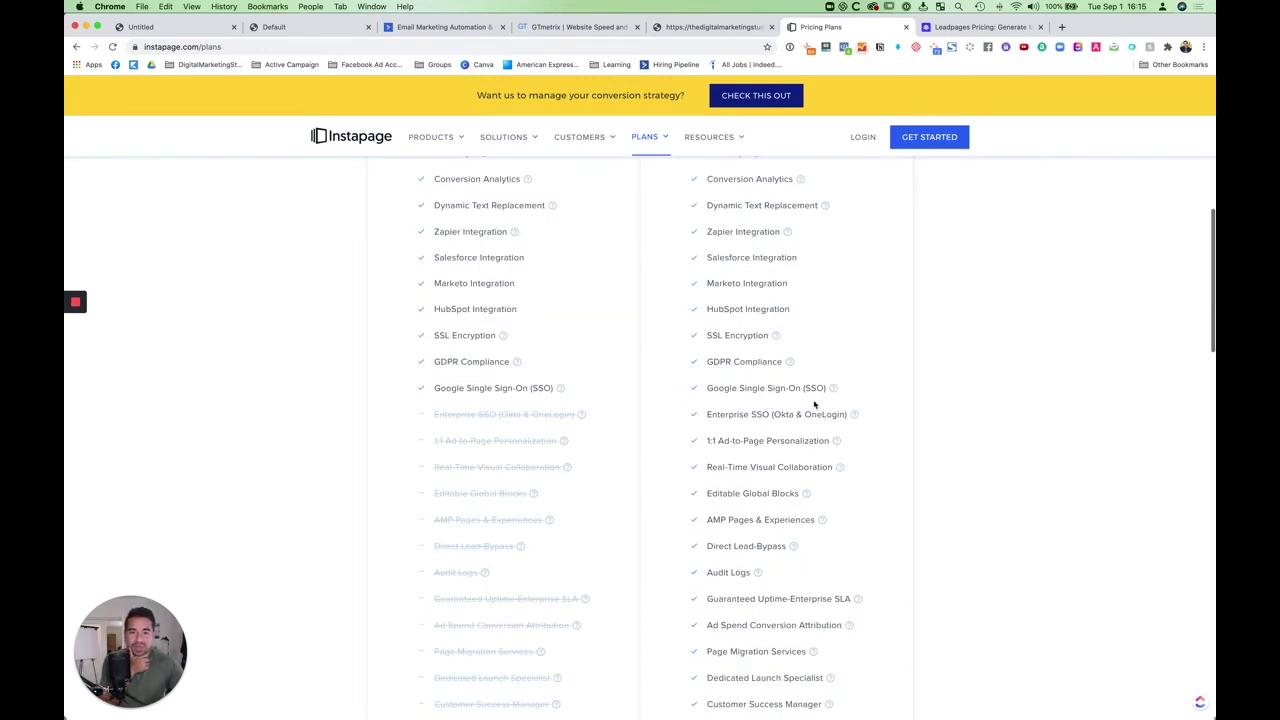
scroll(812, 430, "up", 10)
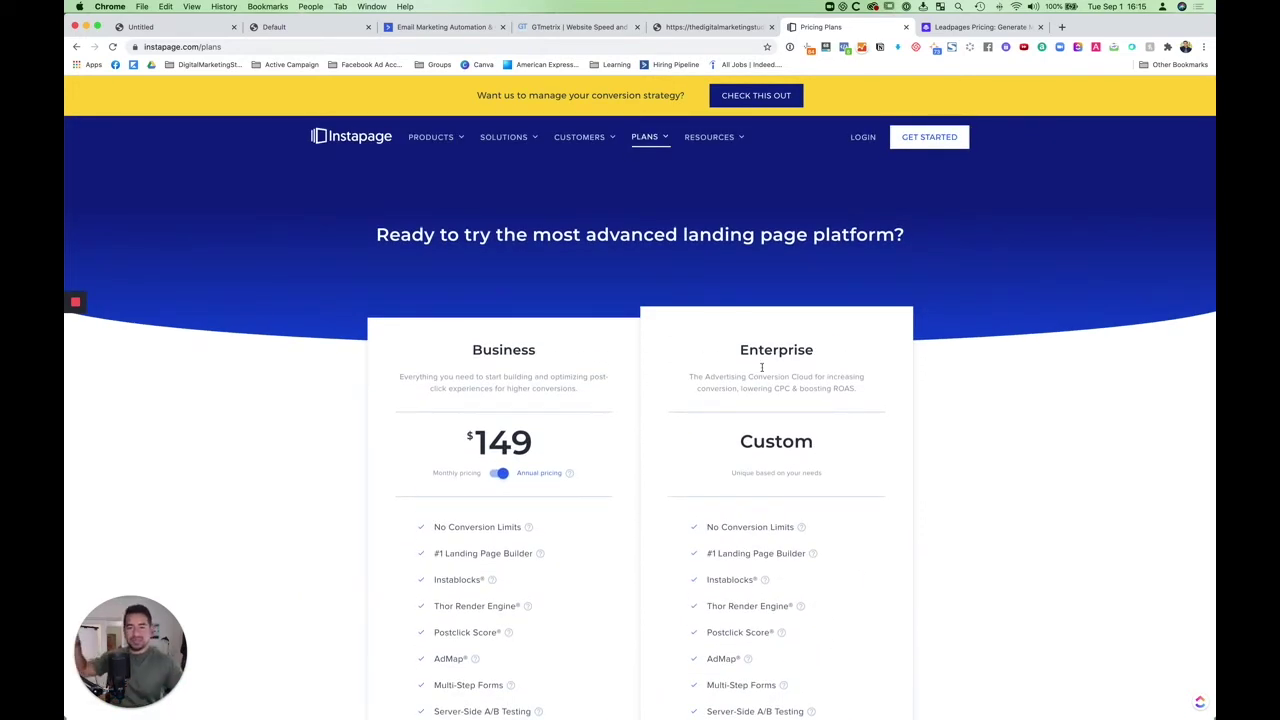
left_click(688, 26)
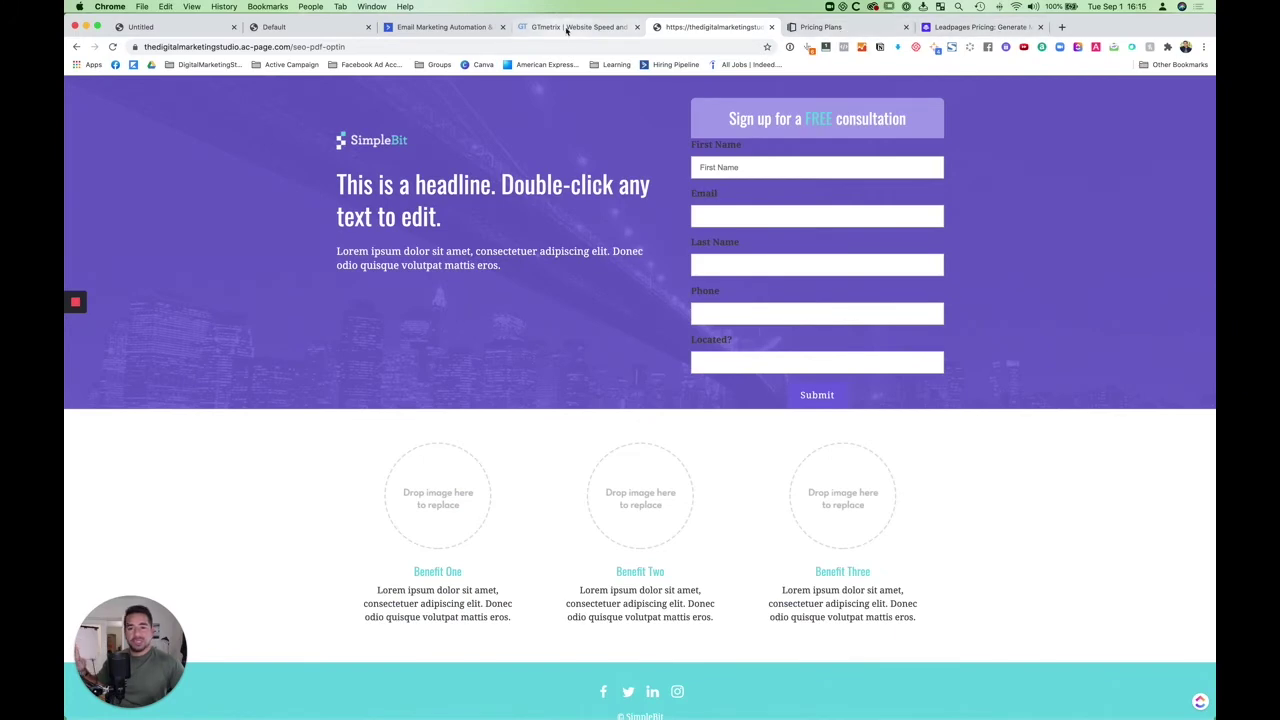
left_click(568, 28)
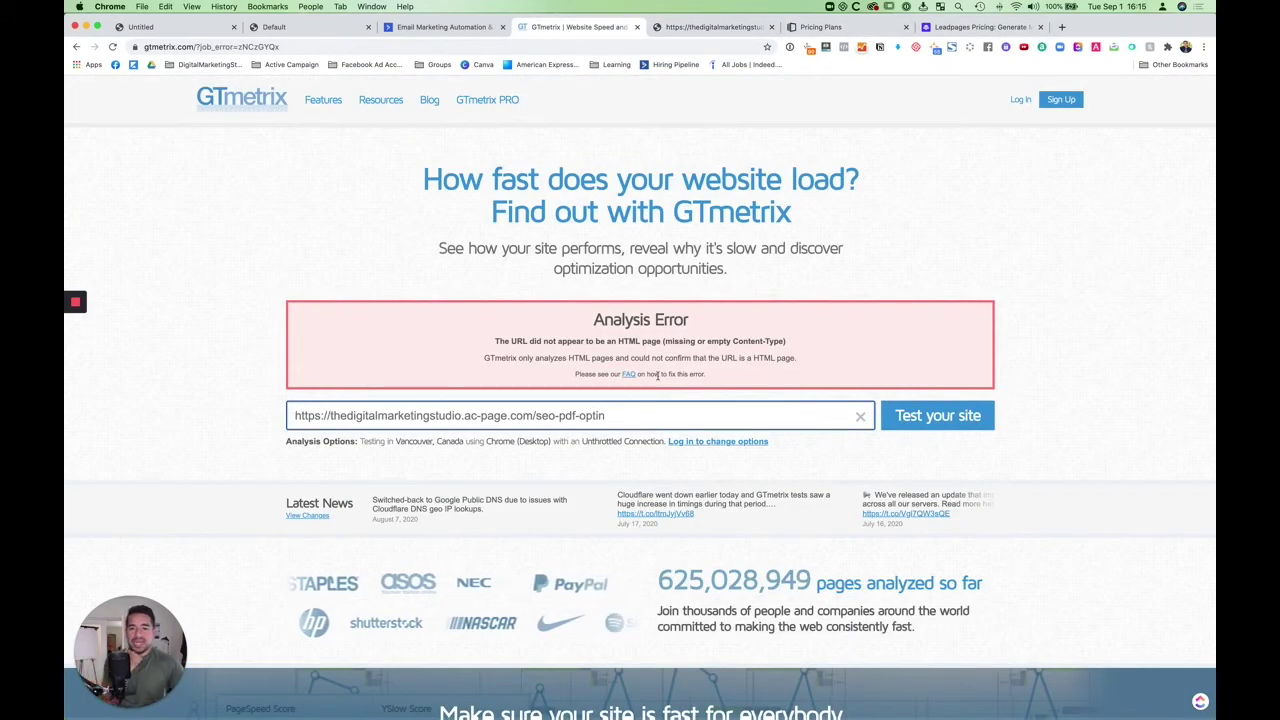
left_click(749, 29)
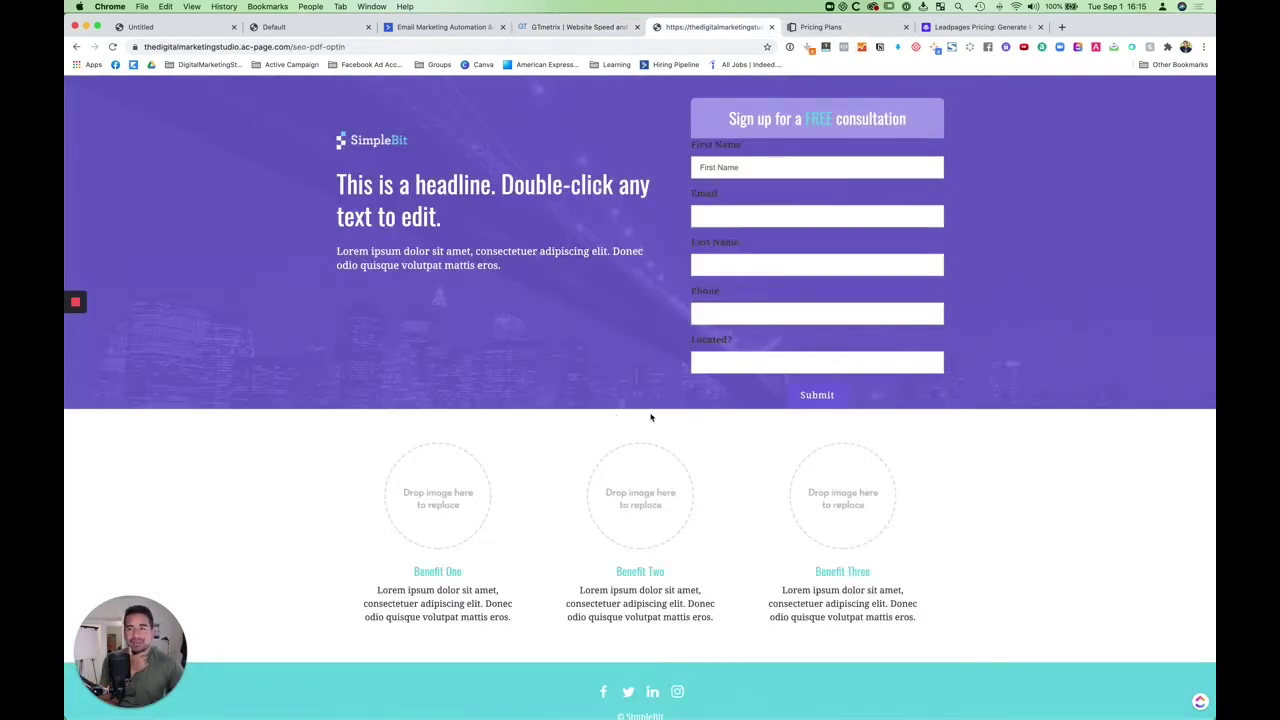
left_click(592, 28)
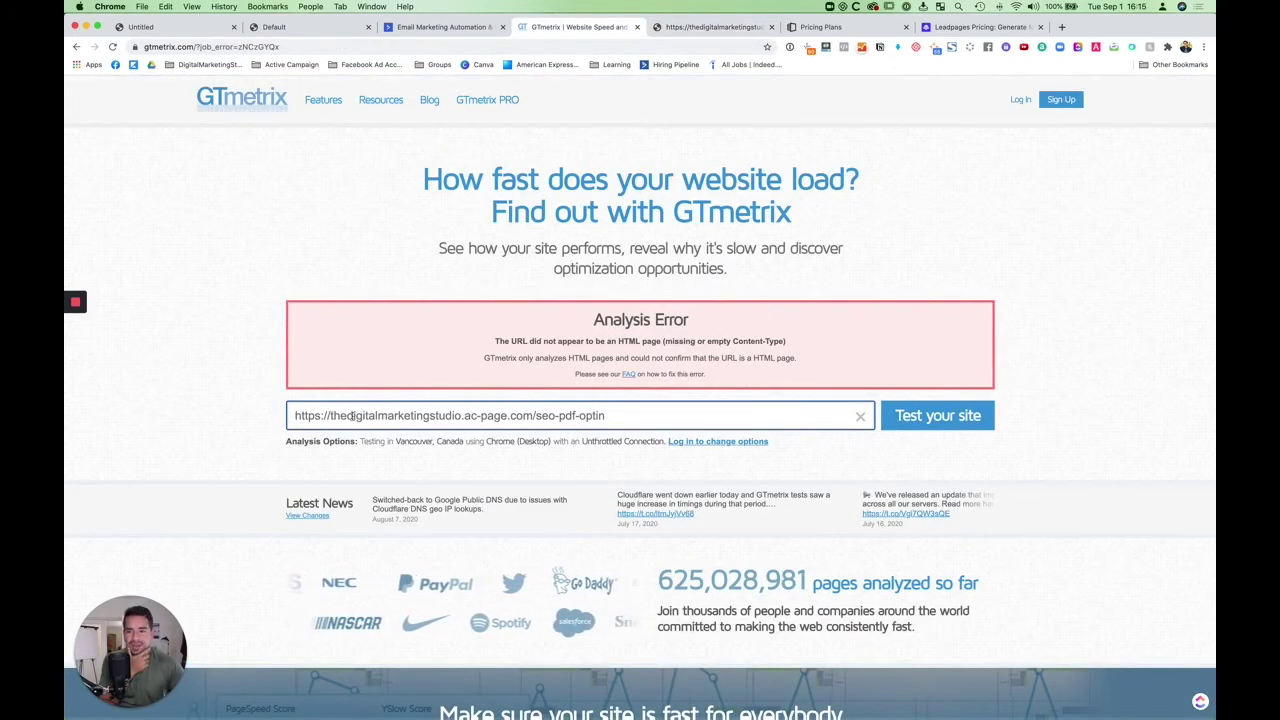
left_click_drag(329, 415, 292, 415)
key("BackSpace")
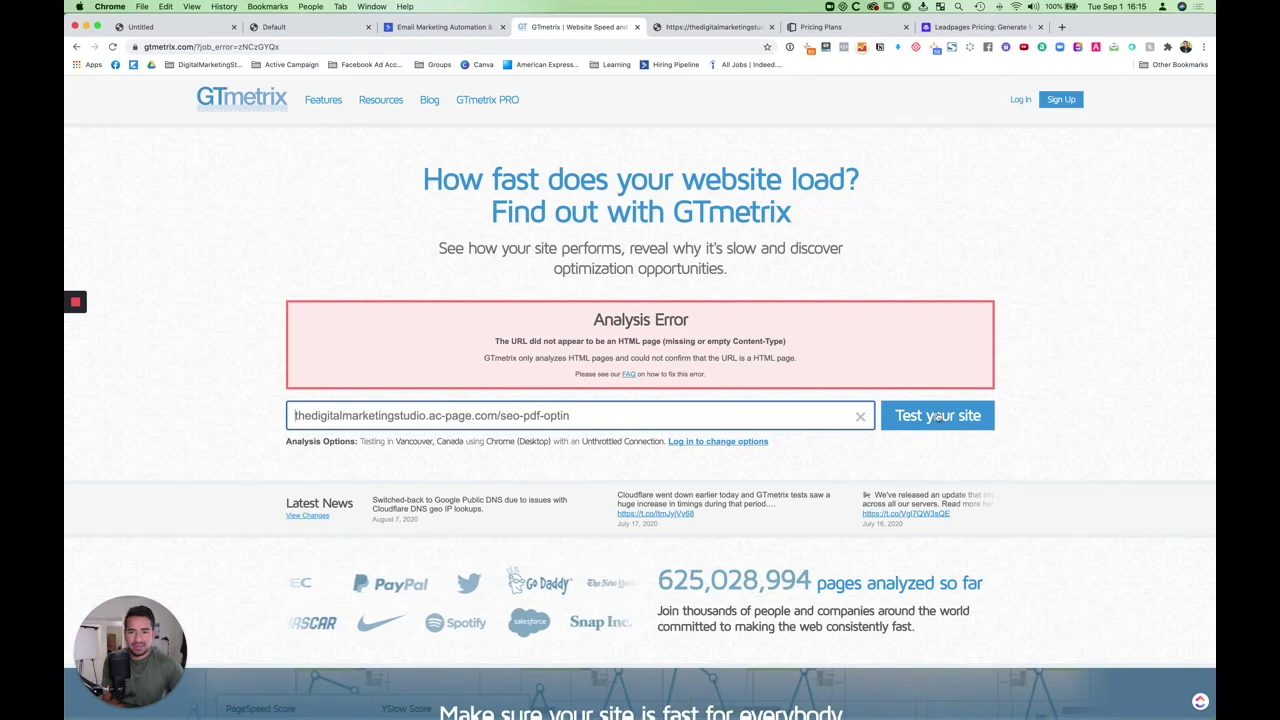
type("http://")
key("Return")
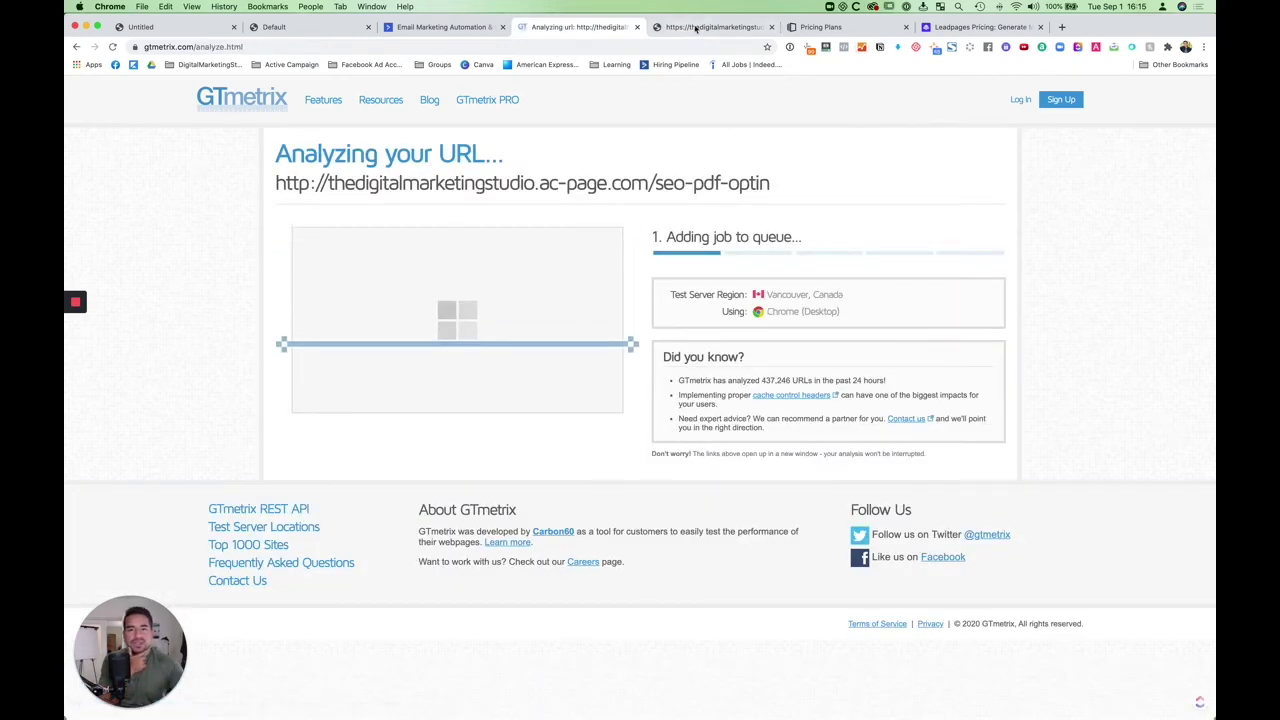
- Check the live seo-pdf-optin page's connection security, then return to the queued GTmetrix test
left_click(700, 28)
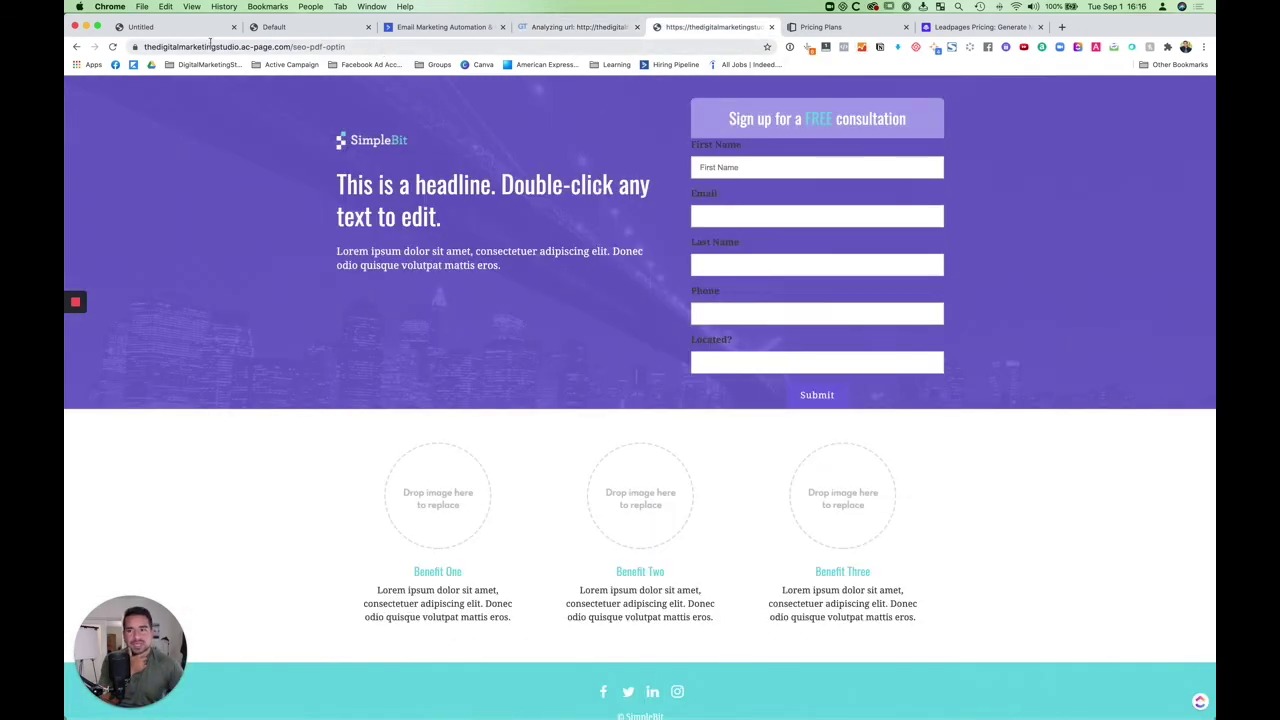
left_click(134, 47)
left_click(471, 308)
scroll(486, 362, "down", 3)
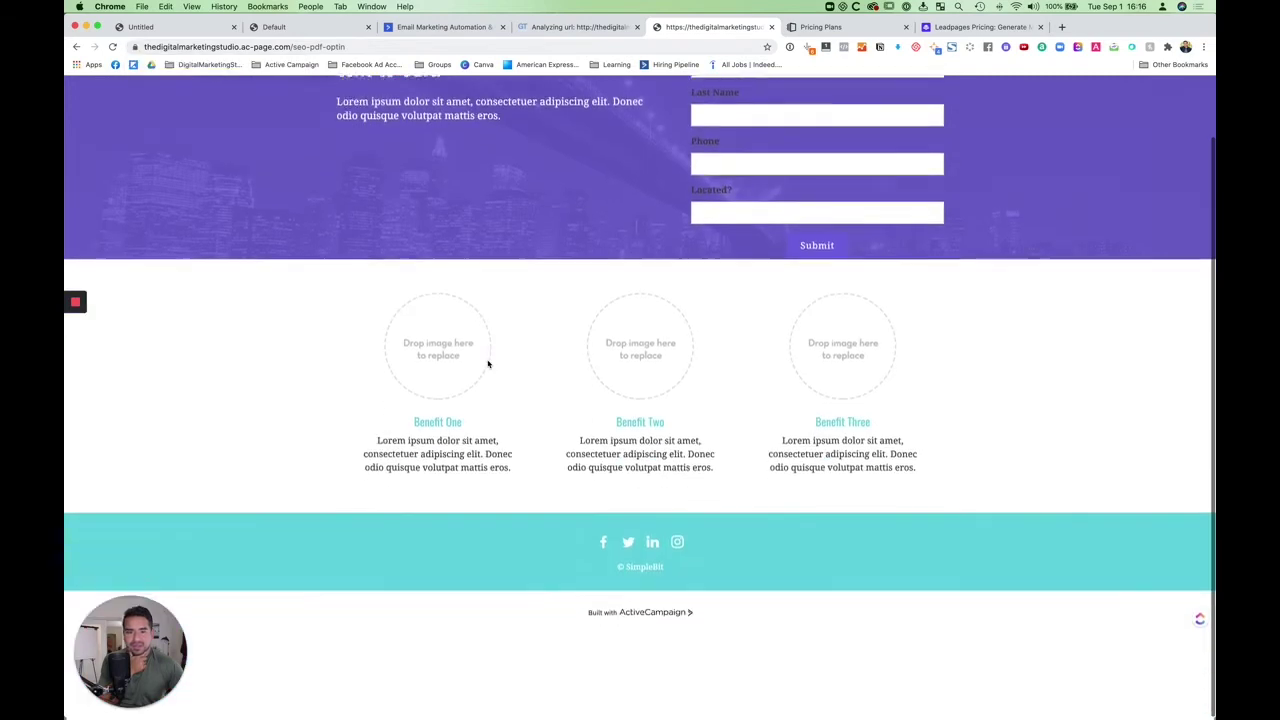
scroll(486, 362, "up", 3)
left_click(562, 32)
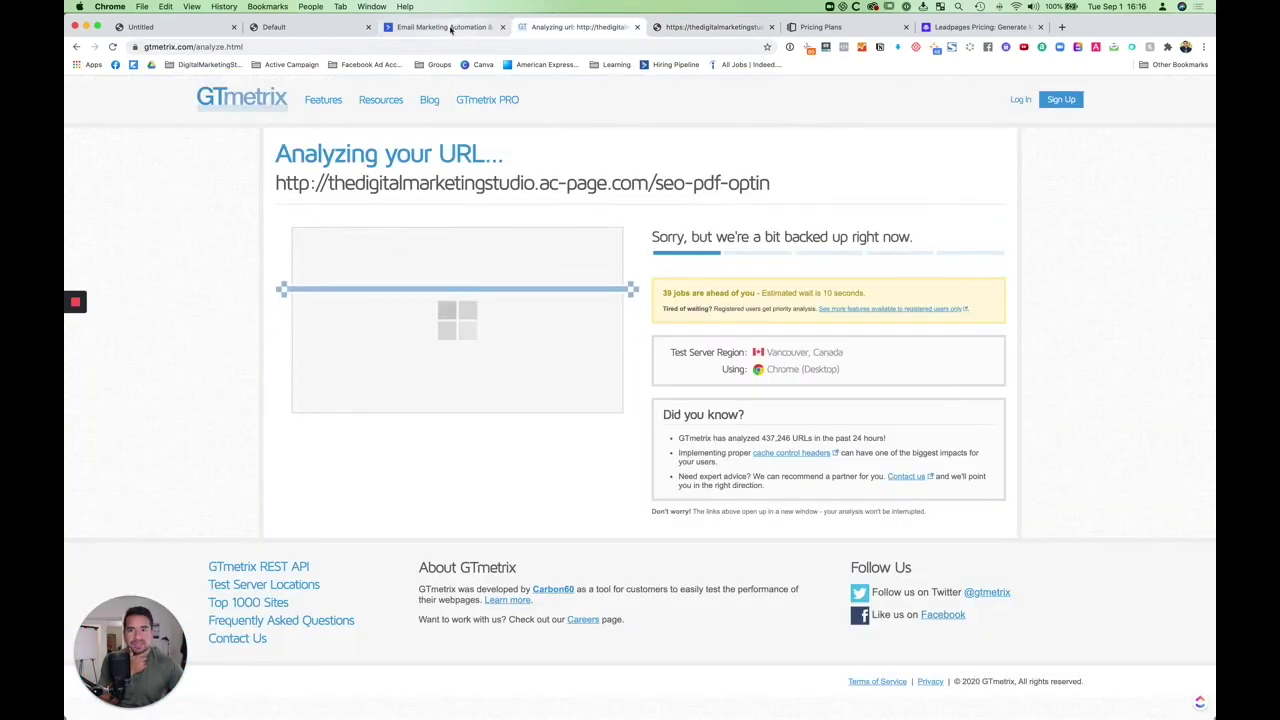
left_click(450, 28)
- Return to the SEO PDF Optin editor, close the page URL box, and open the page options menu
left_click(295, 27)
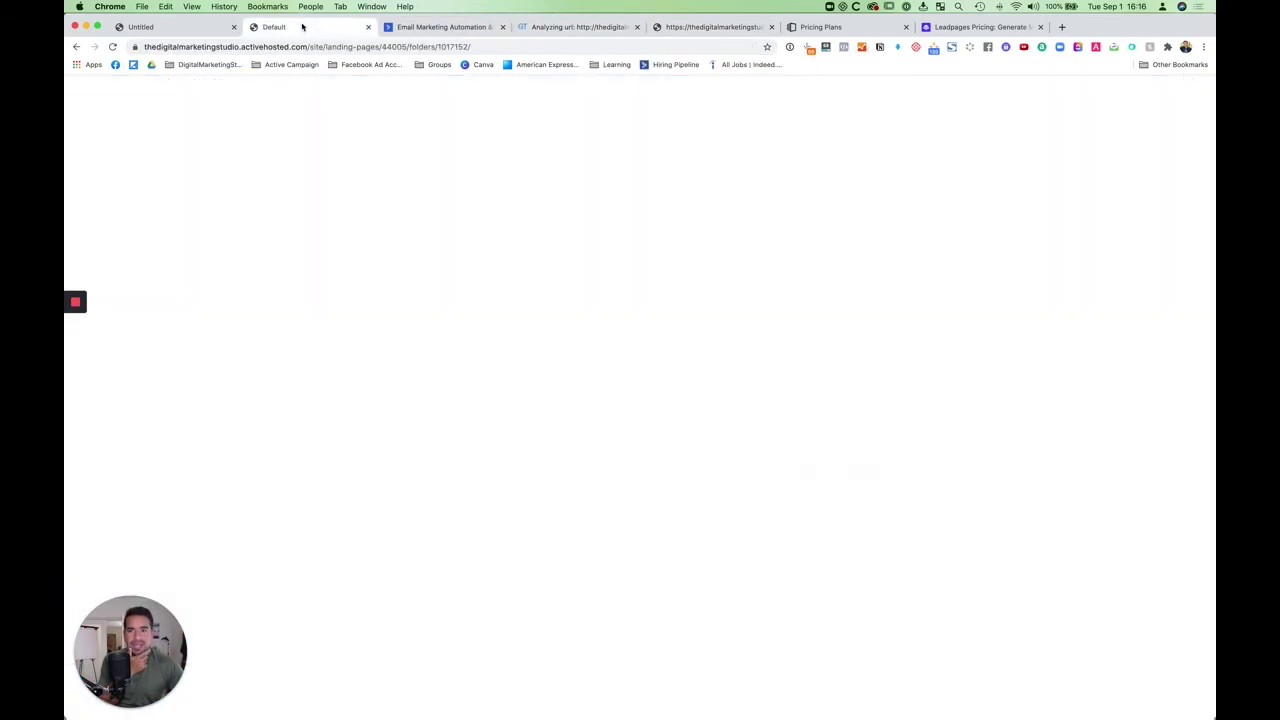
left_click(176, 28)
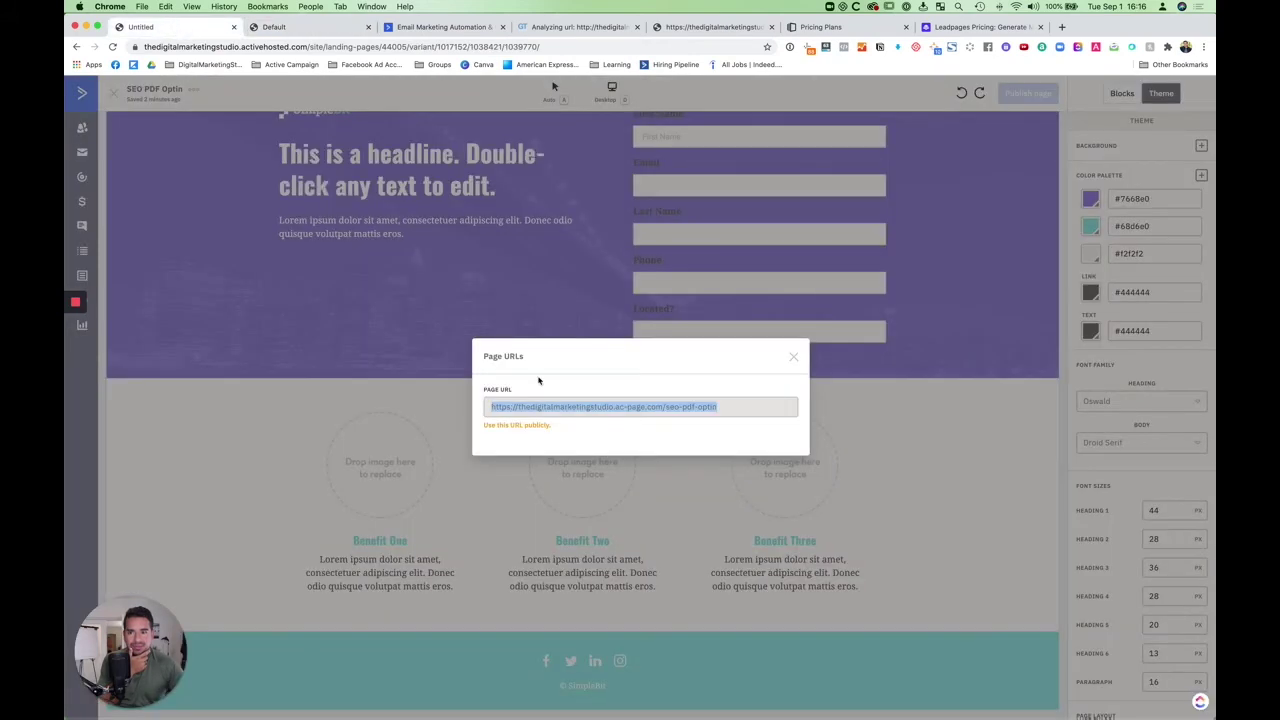
left_click(790, 358)
left_click(794, 358)
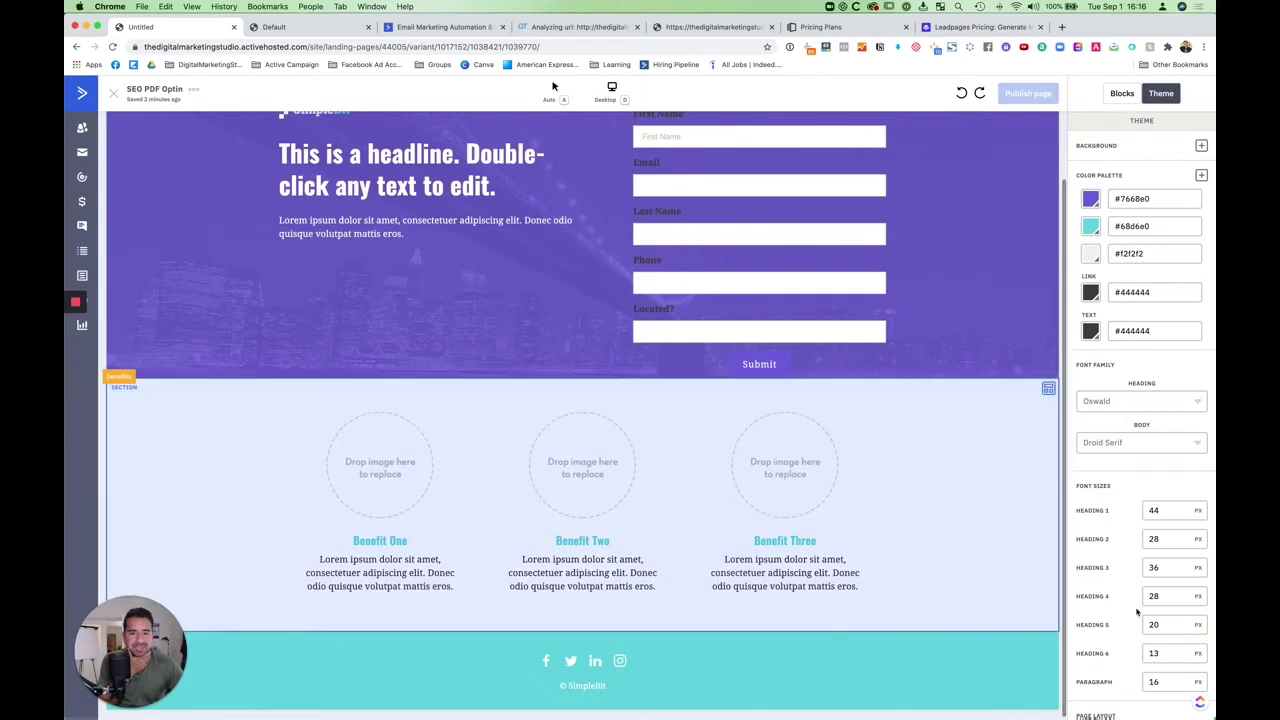
scroll(1148, 630, "down", 3)
scroll(1145, 648, "up", 3)
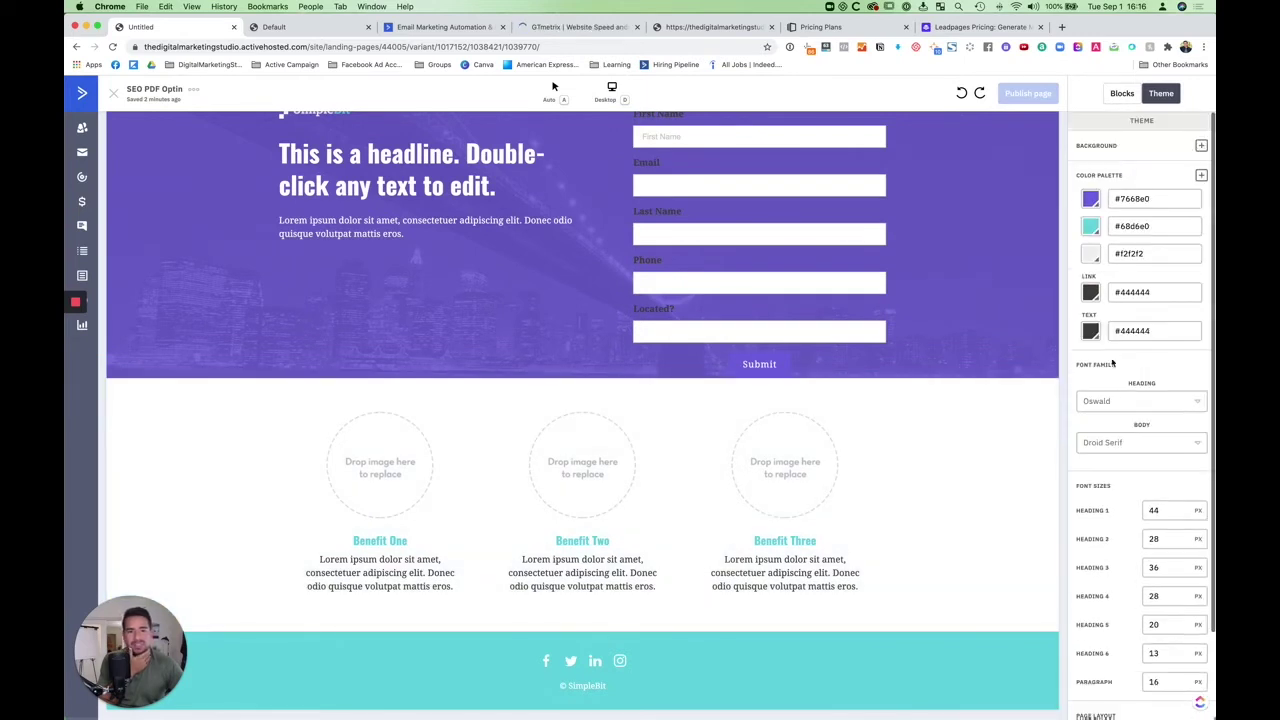
left_click(1200, 147)
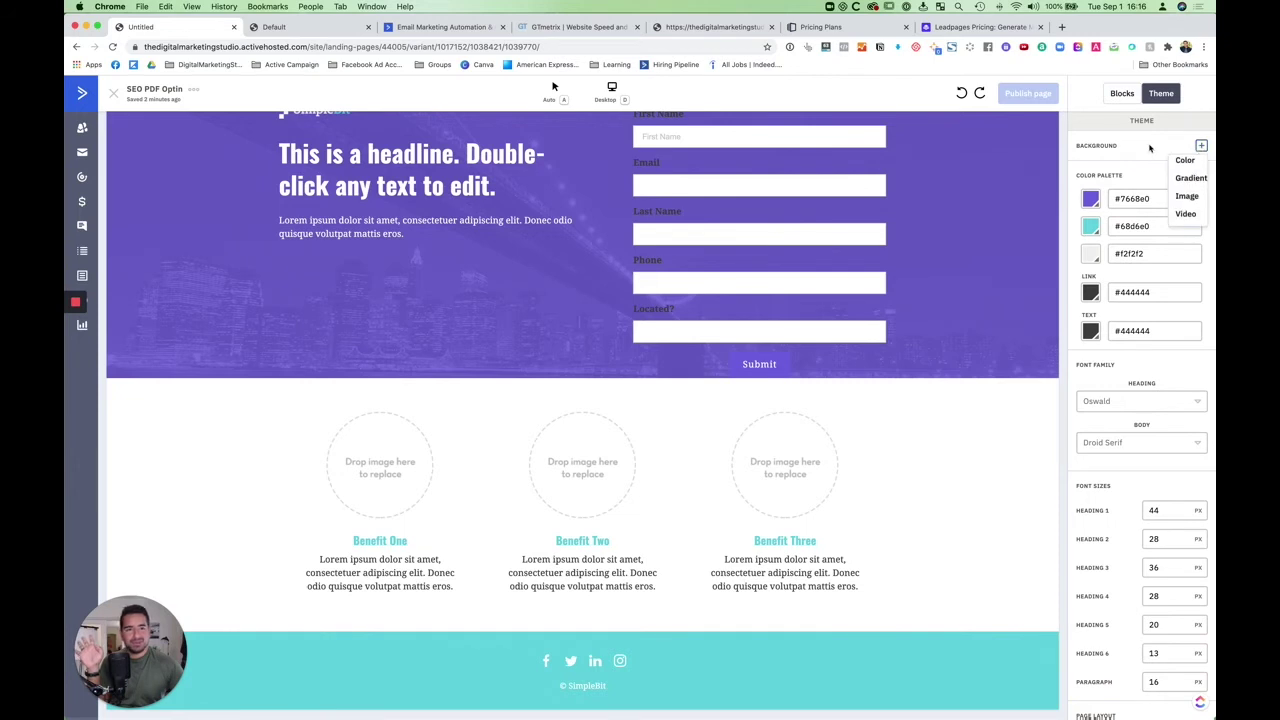
left_click(194, 90)
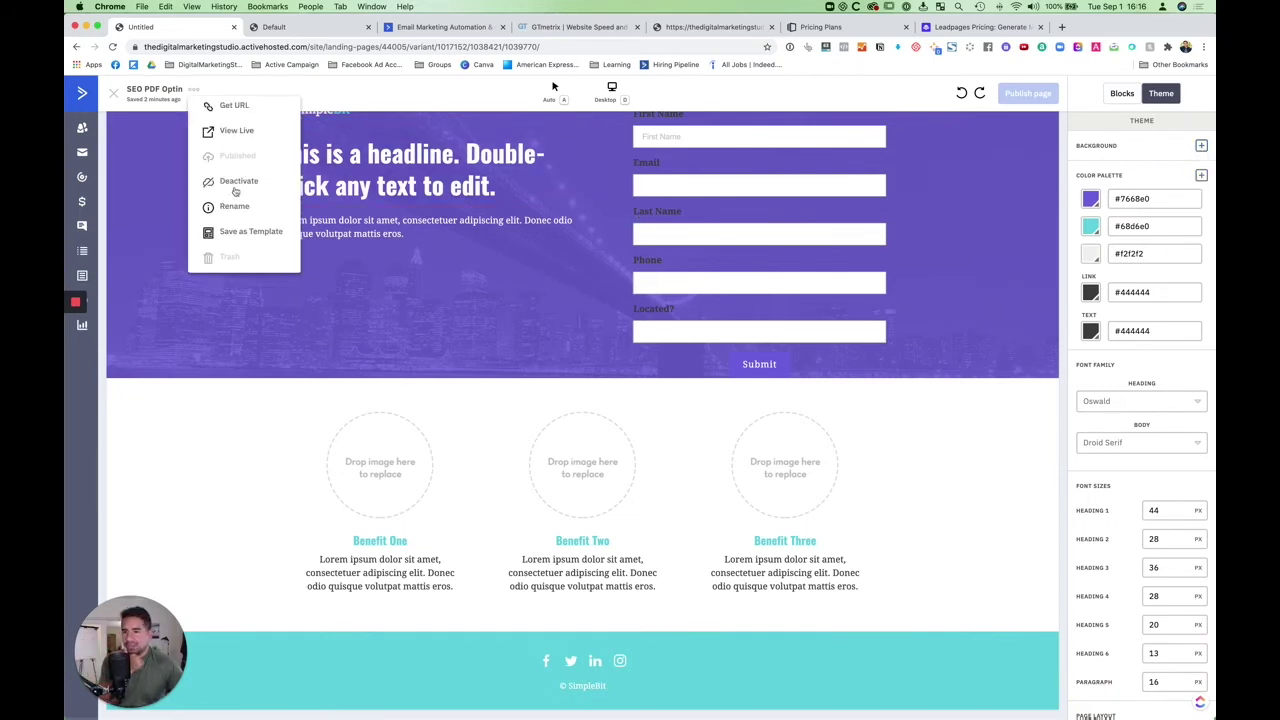
- From the Pages list, open SEO PDF Optin's settings and review its Meta and Custom Code tabs
left_click(113, 96)
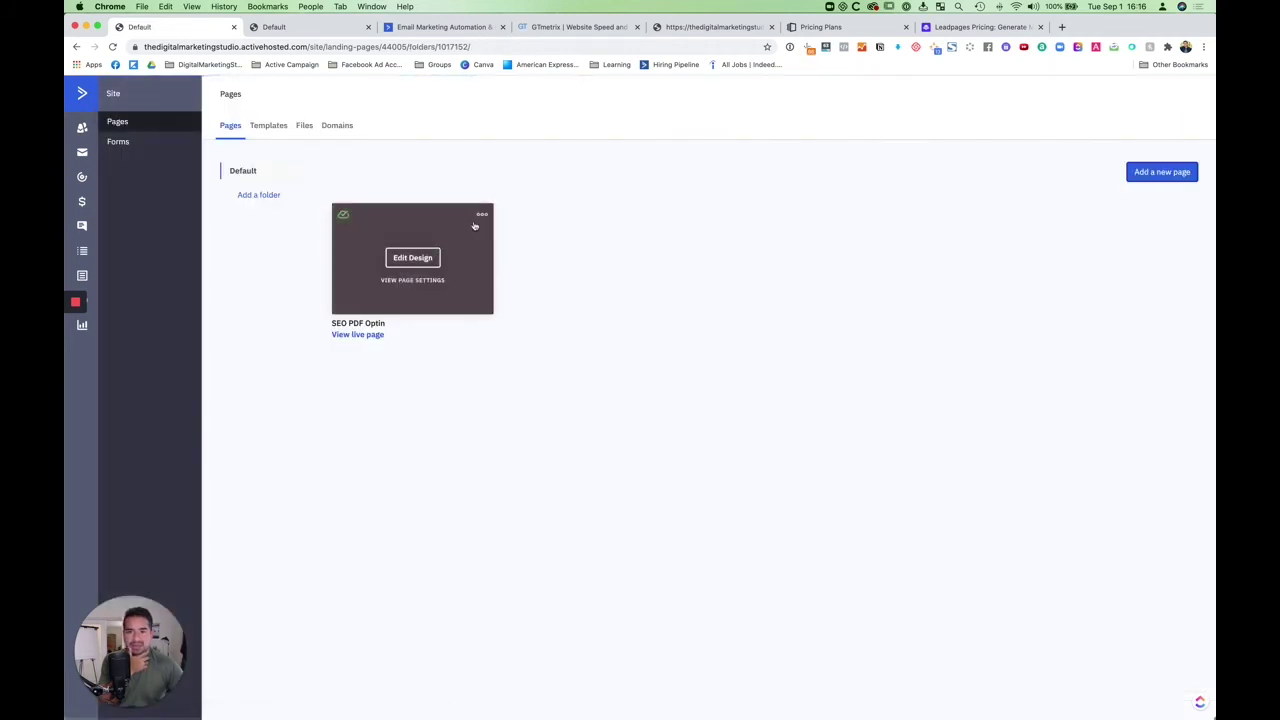
left_click(424, 282)
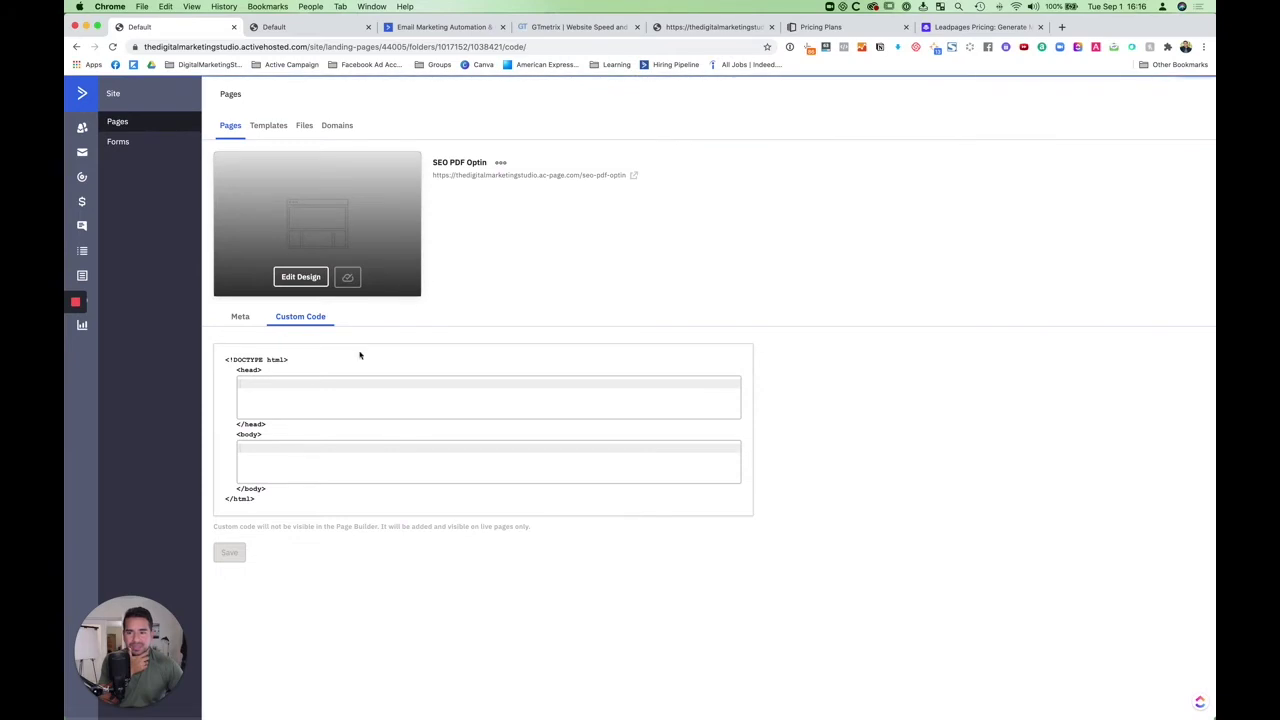
left_click(241, 318)
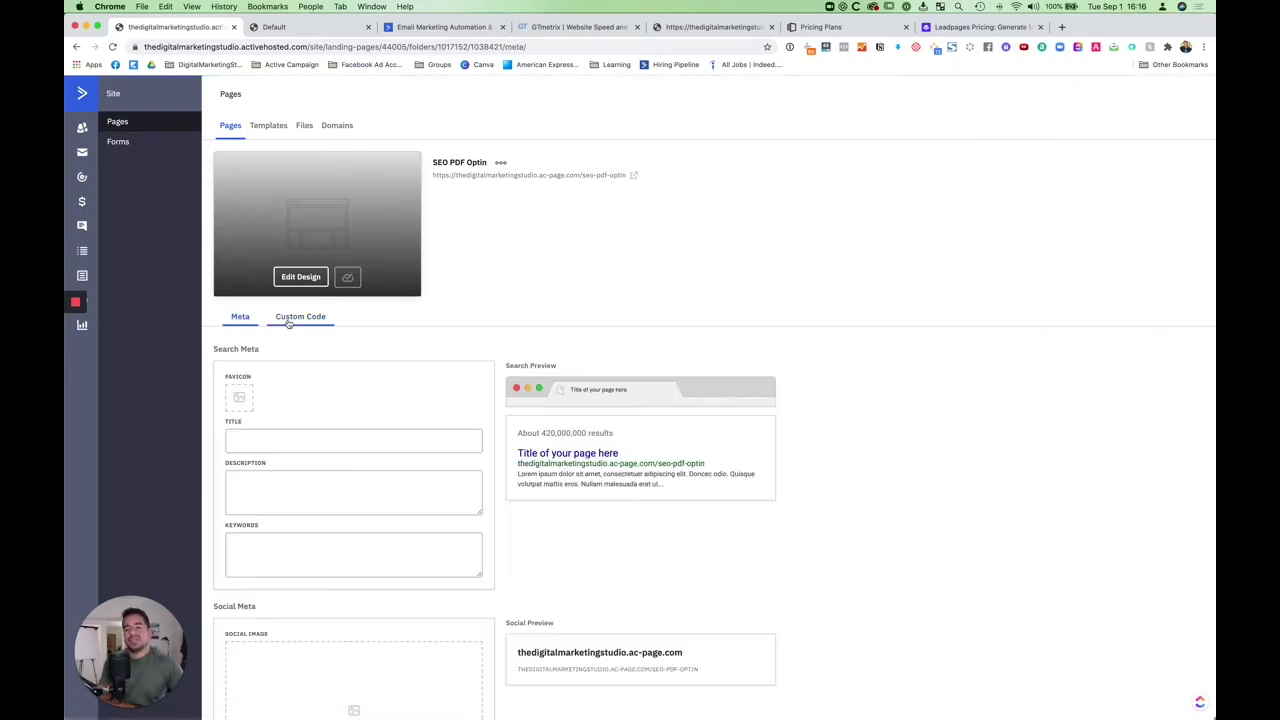
left_click(288, 320)
left_click(235, 319)
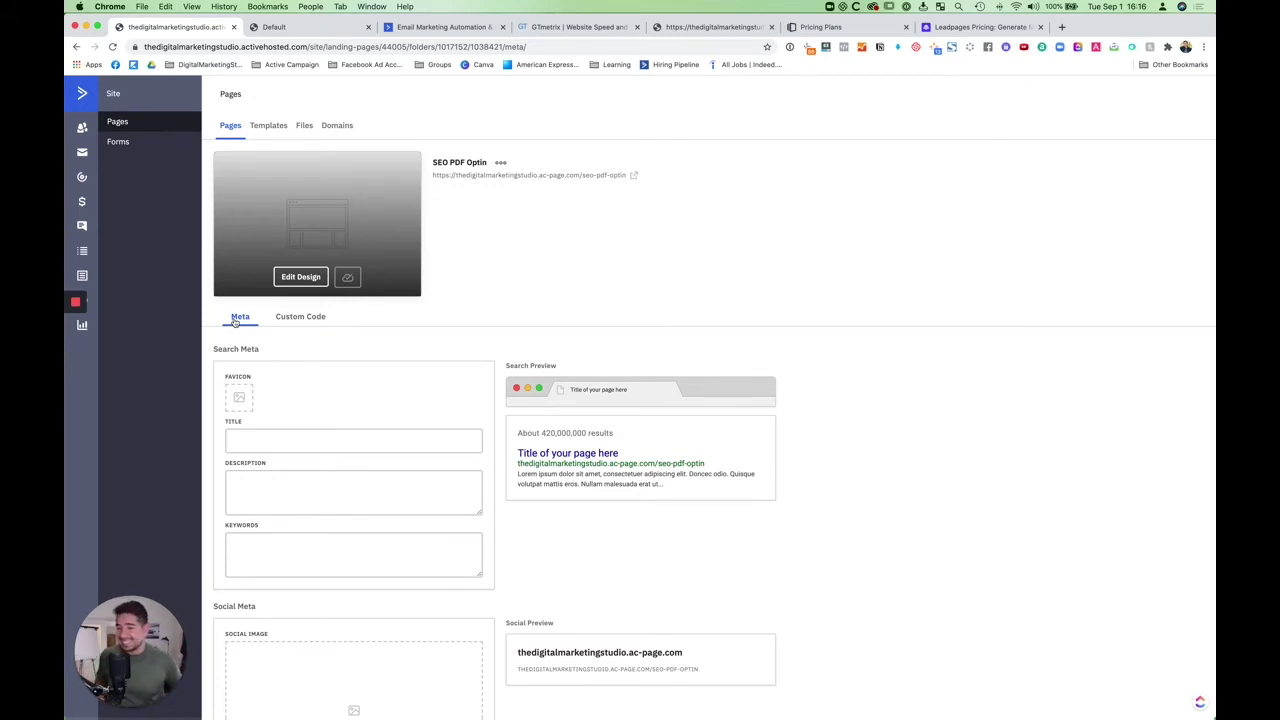
left_click(316, 318)
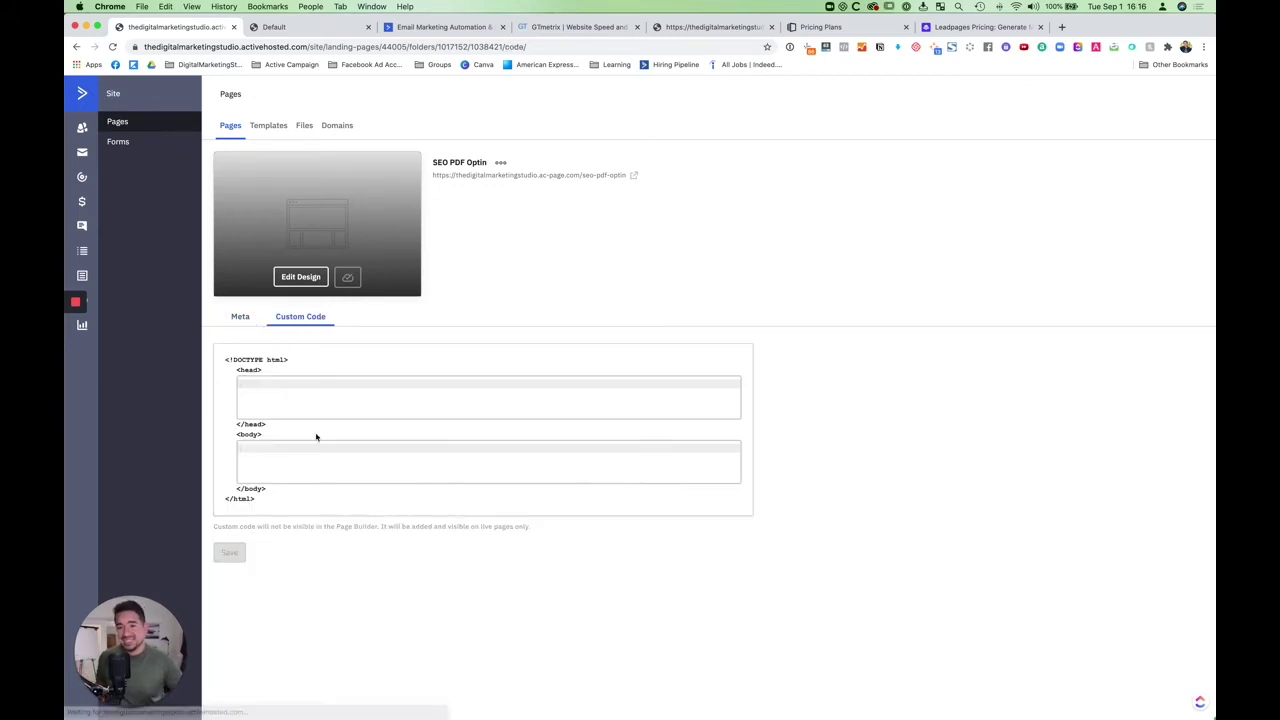
- Reopen the SEO PDF Optin design from Pages, close the editor, and start a new page from a template
left_click(270, 126)
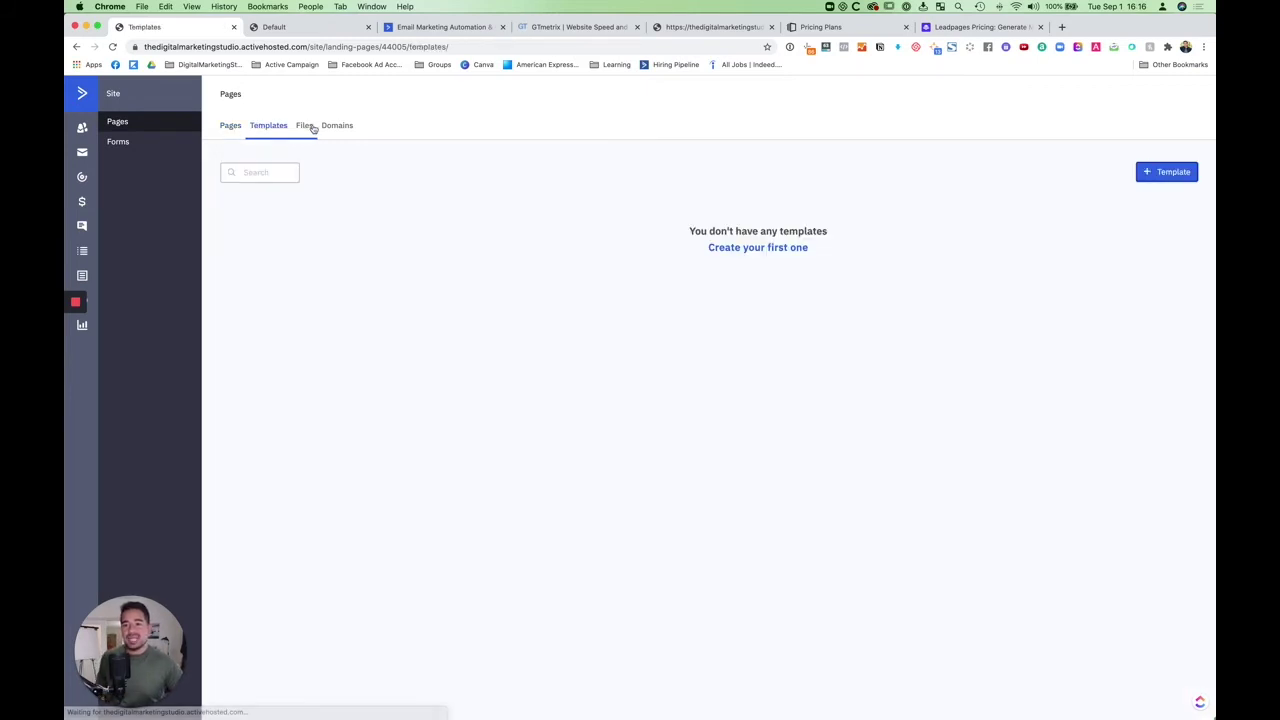
left_click(227, 128)
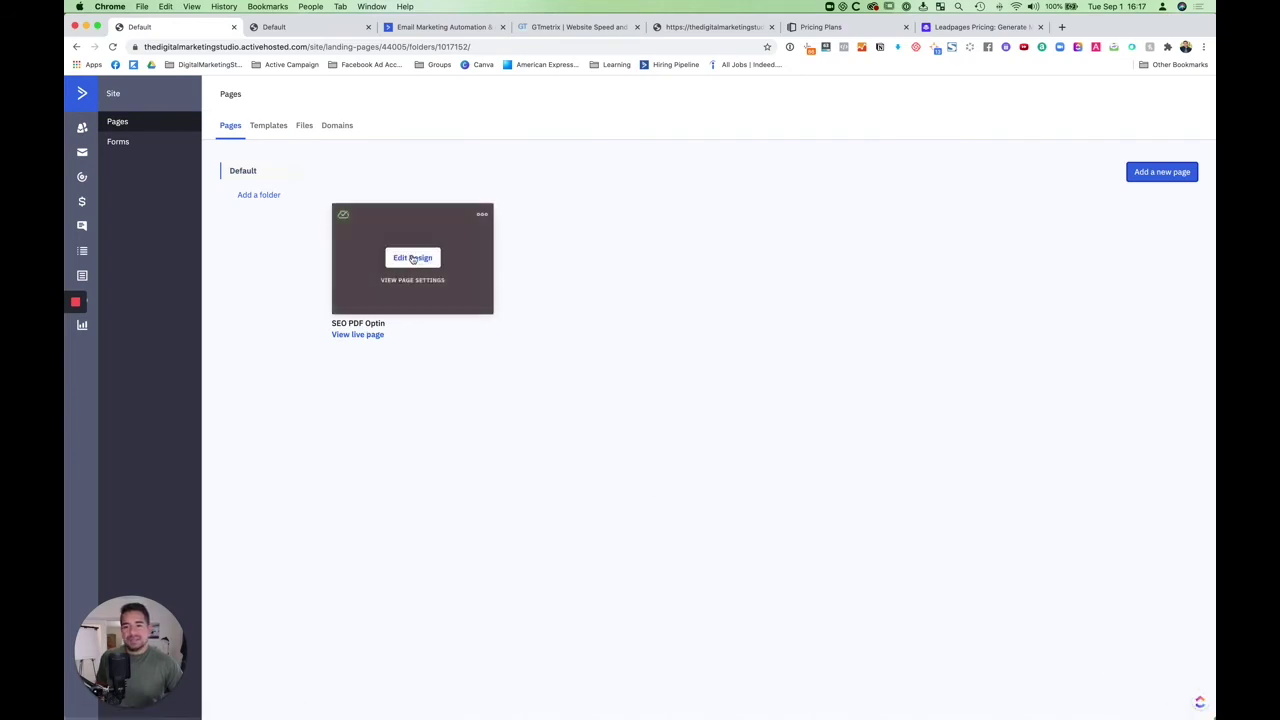
left_click(411, 258)
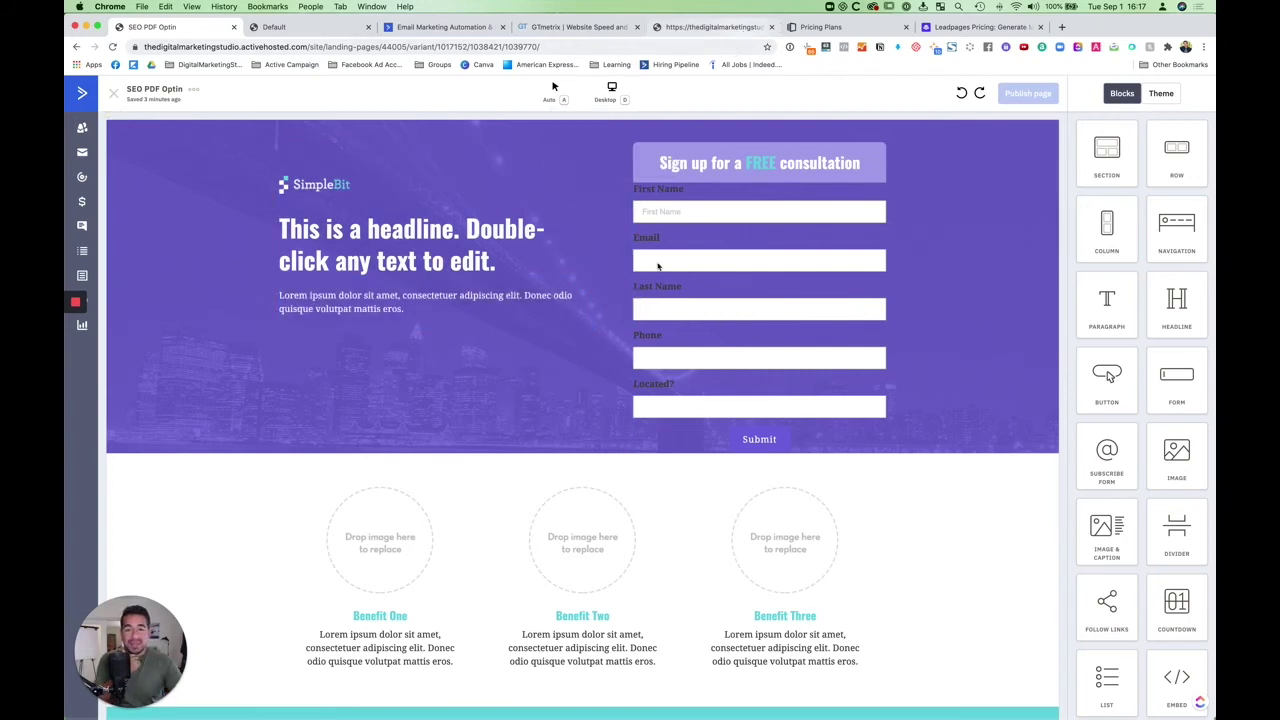
scroll(493, 311, "down", 2)
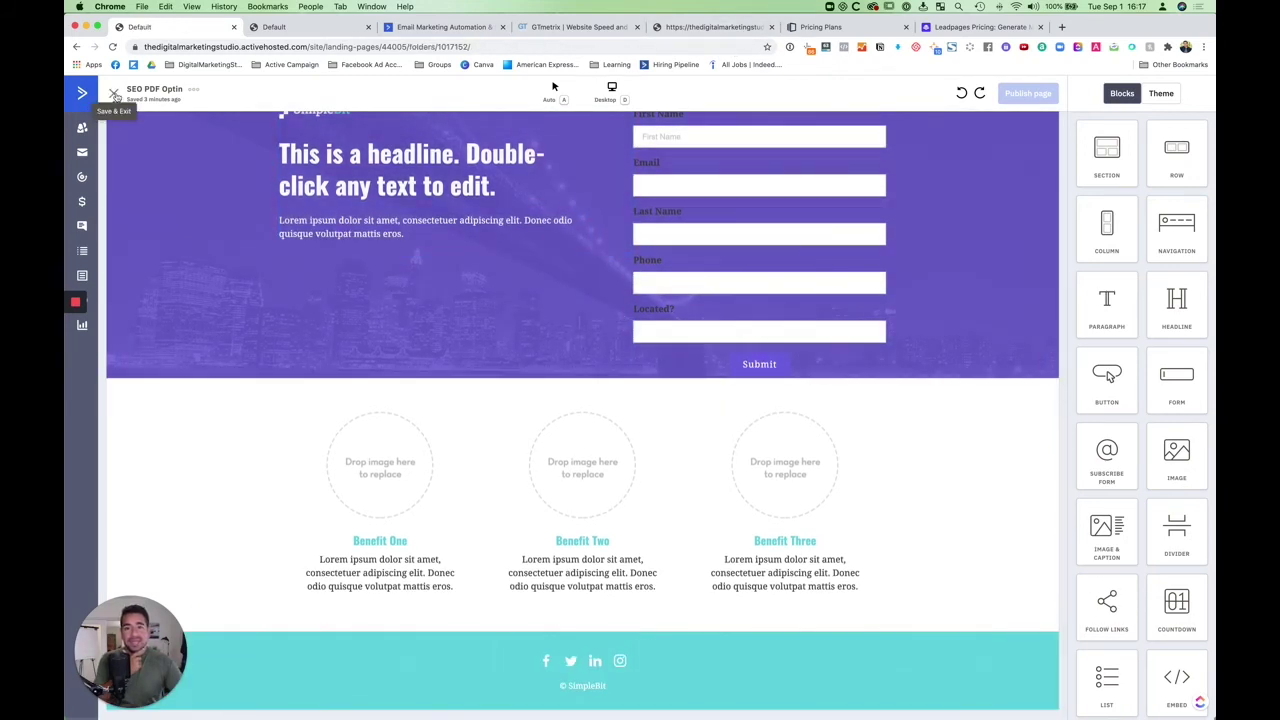
left_click(114, 94)
left_click(1192, 173)
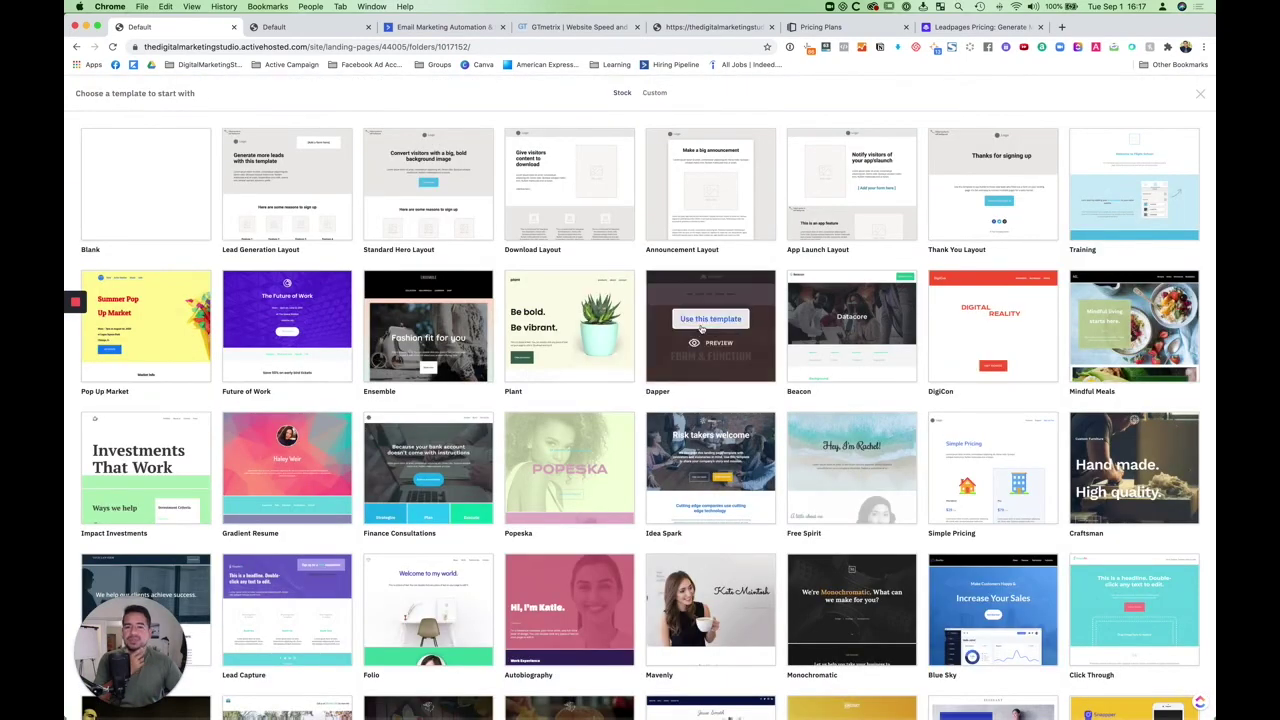
- Browse the landing page template gallery and create a new page from the Conference template
mouse_move(715, 185)
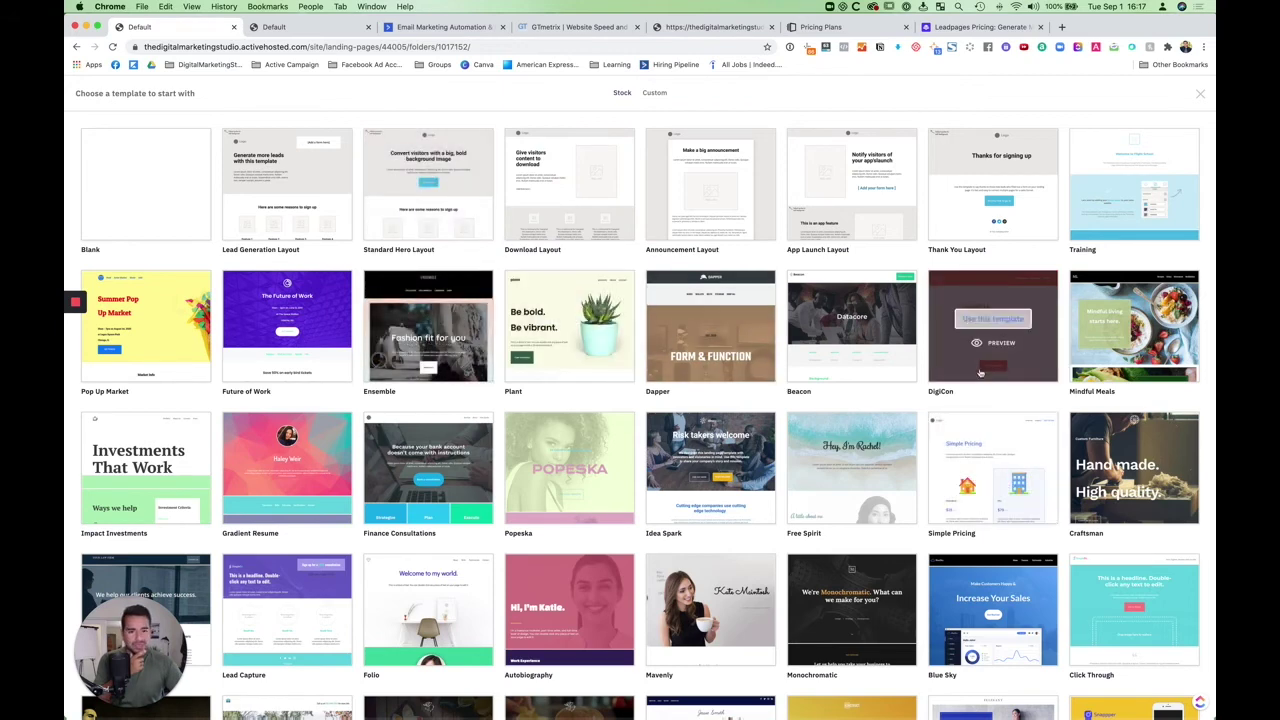
scroll(975, 460, "down", 3)
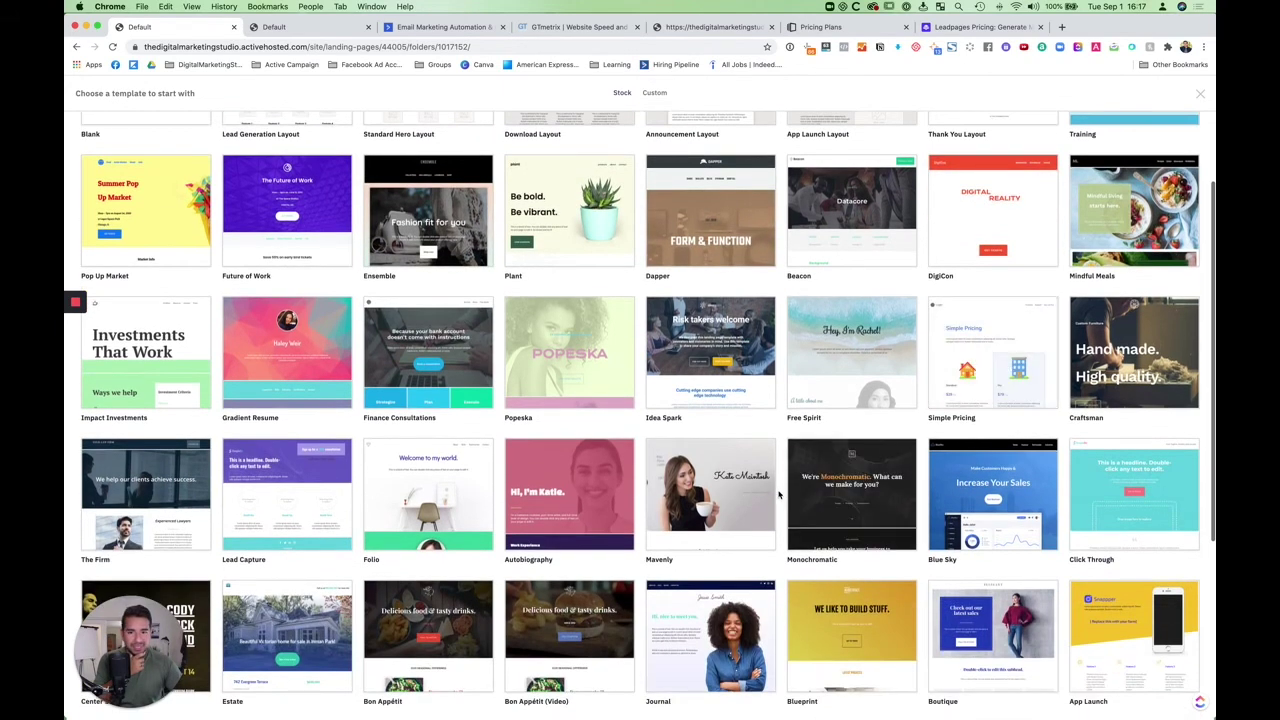
mouse_move(1013, 507)
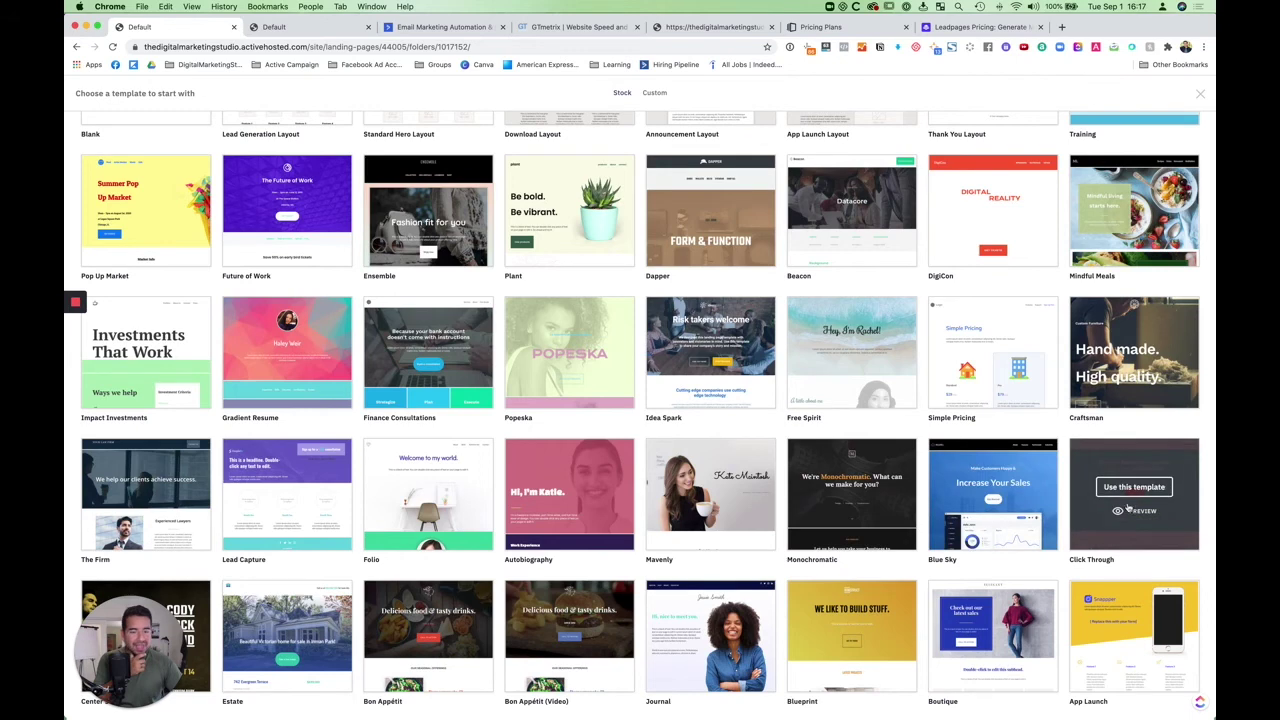
scroll(1128, 500, "up", 3)
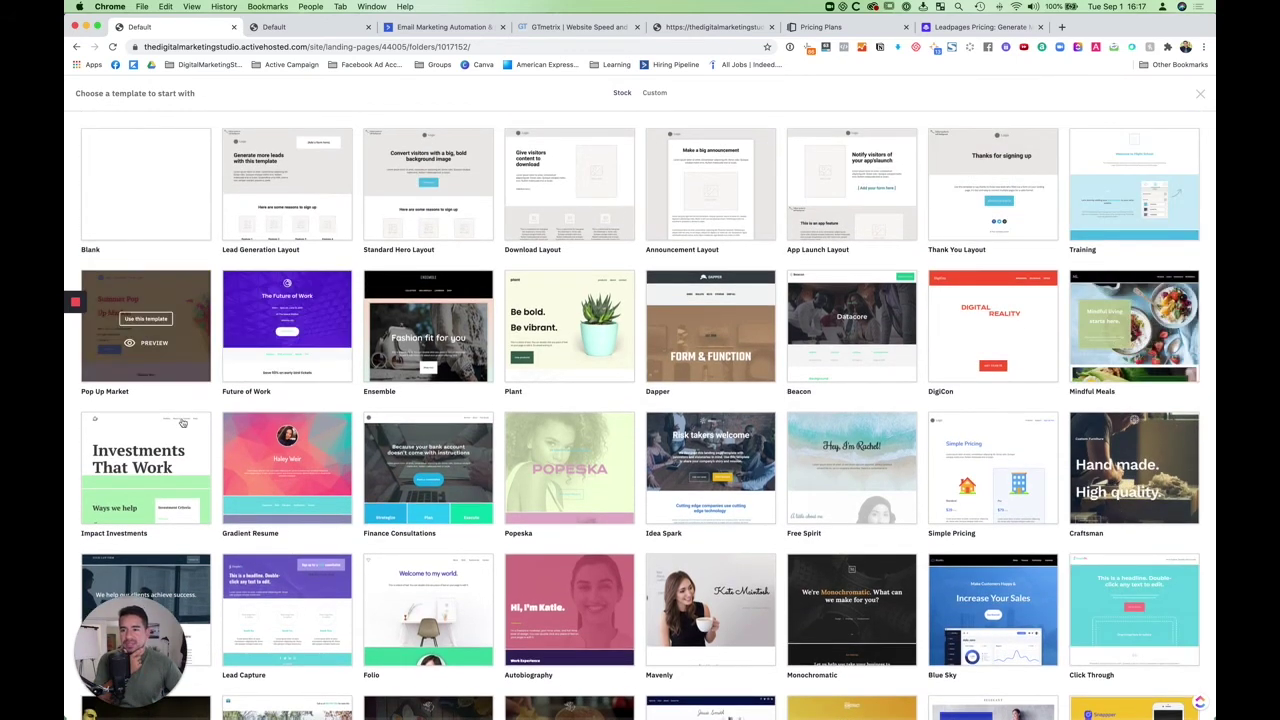
mouse_move(163, 338)
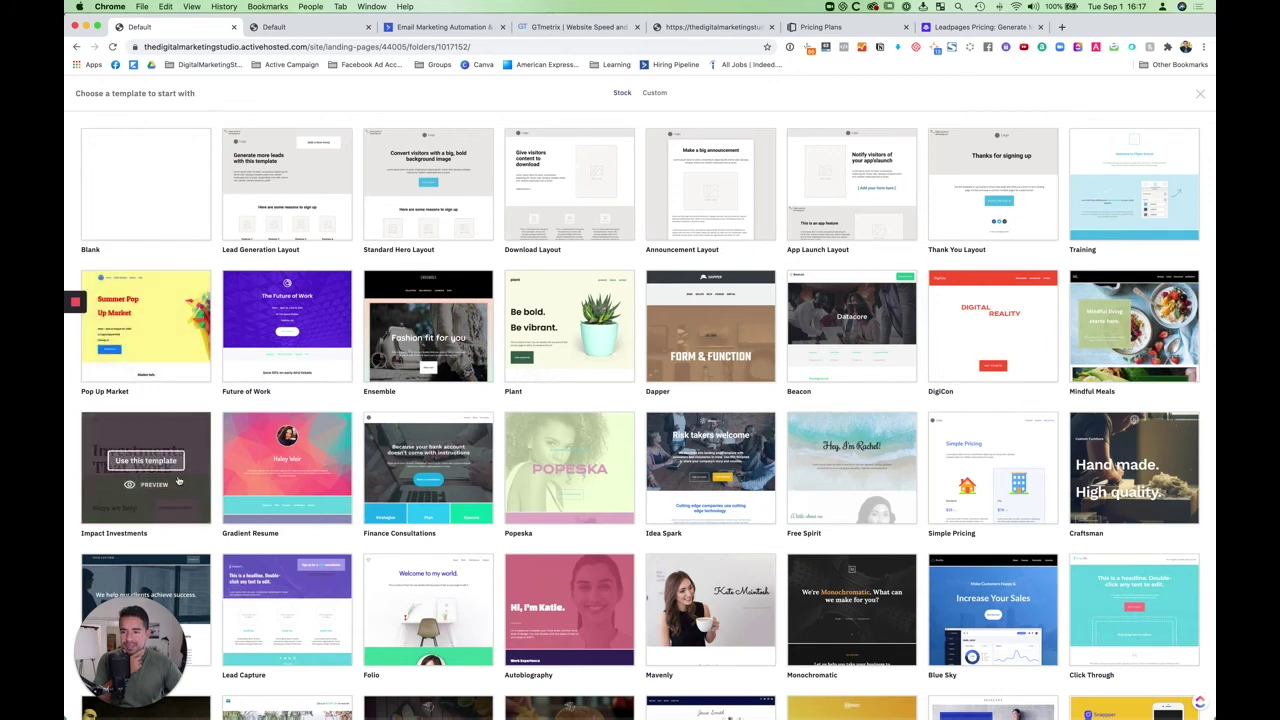
scroll(150, 460, "down", 3)
scroll(289, 347, "down", 5)
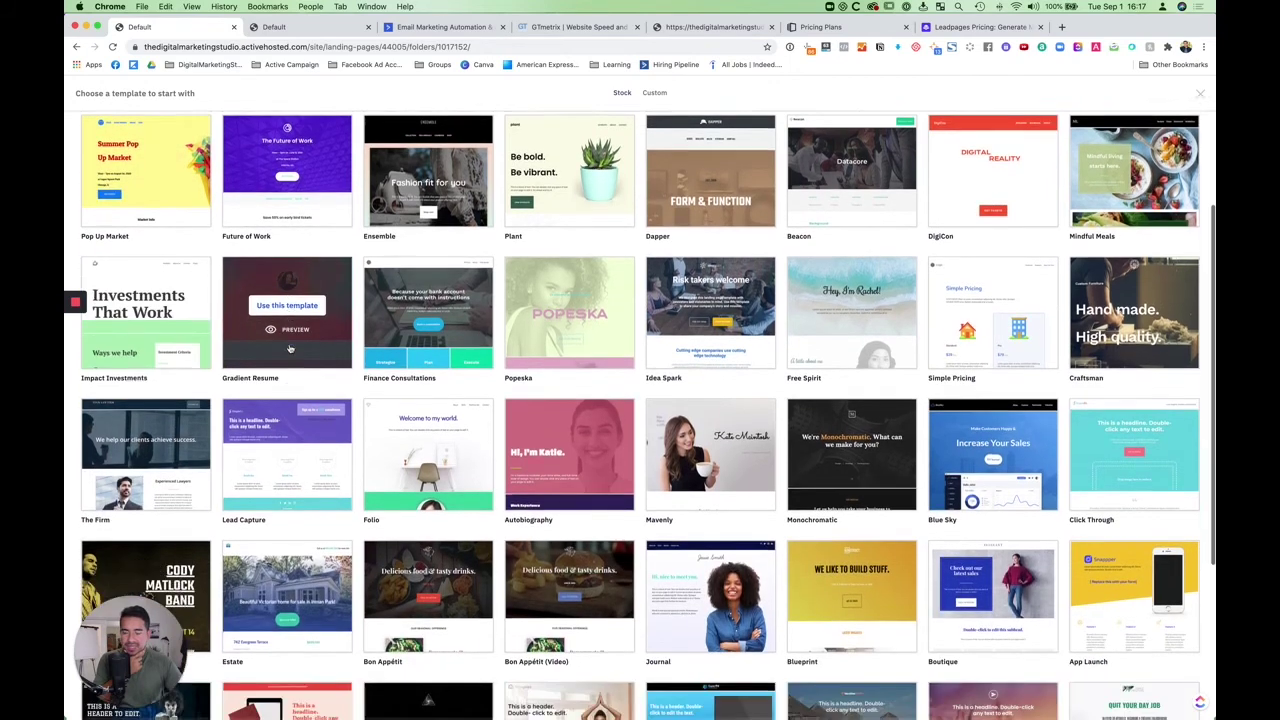
scroll(289, 378, "down", 2)
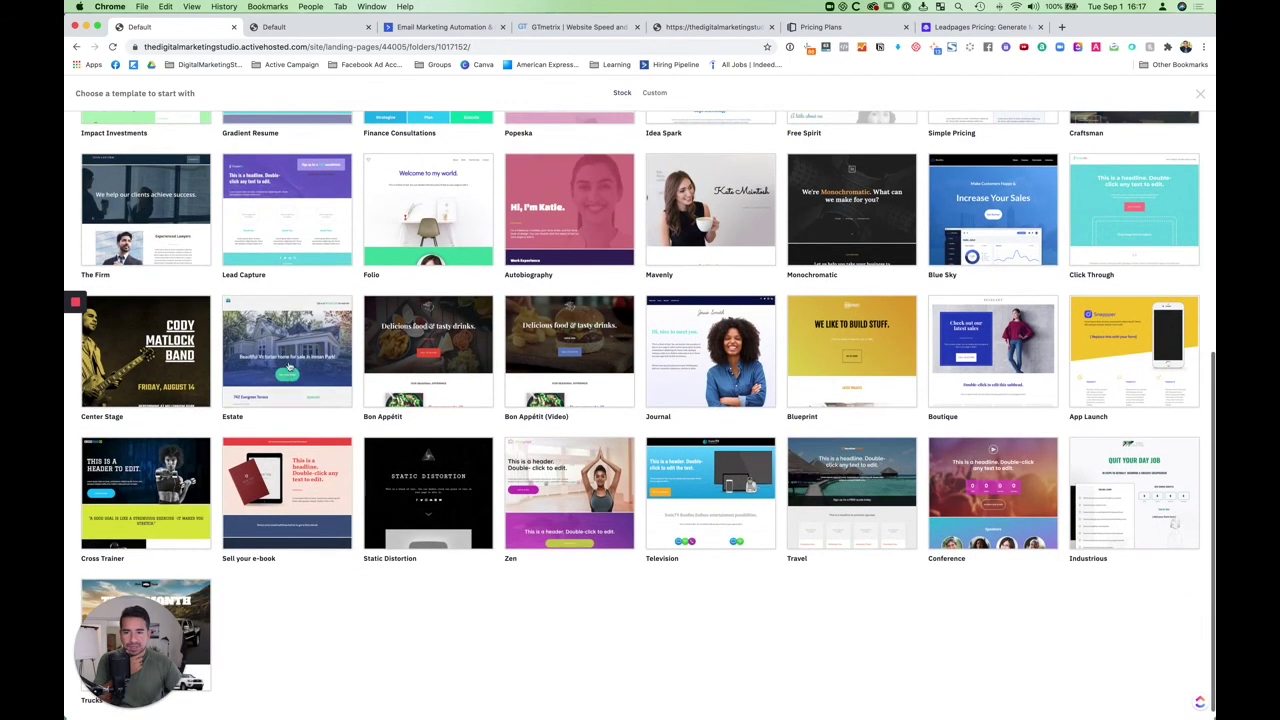
scroll(283, 369, "down", 1)
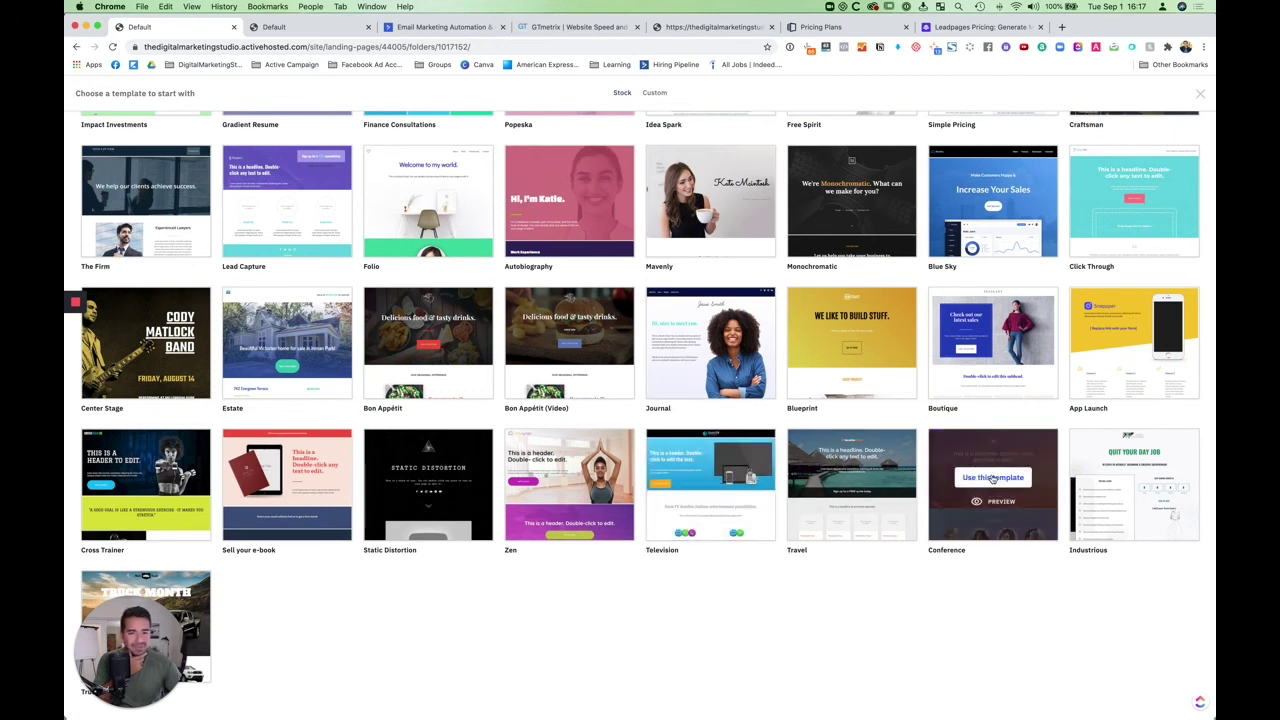
left_click(993, 478)
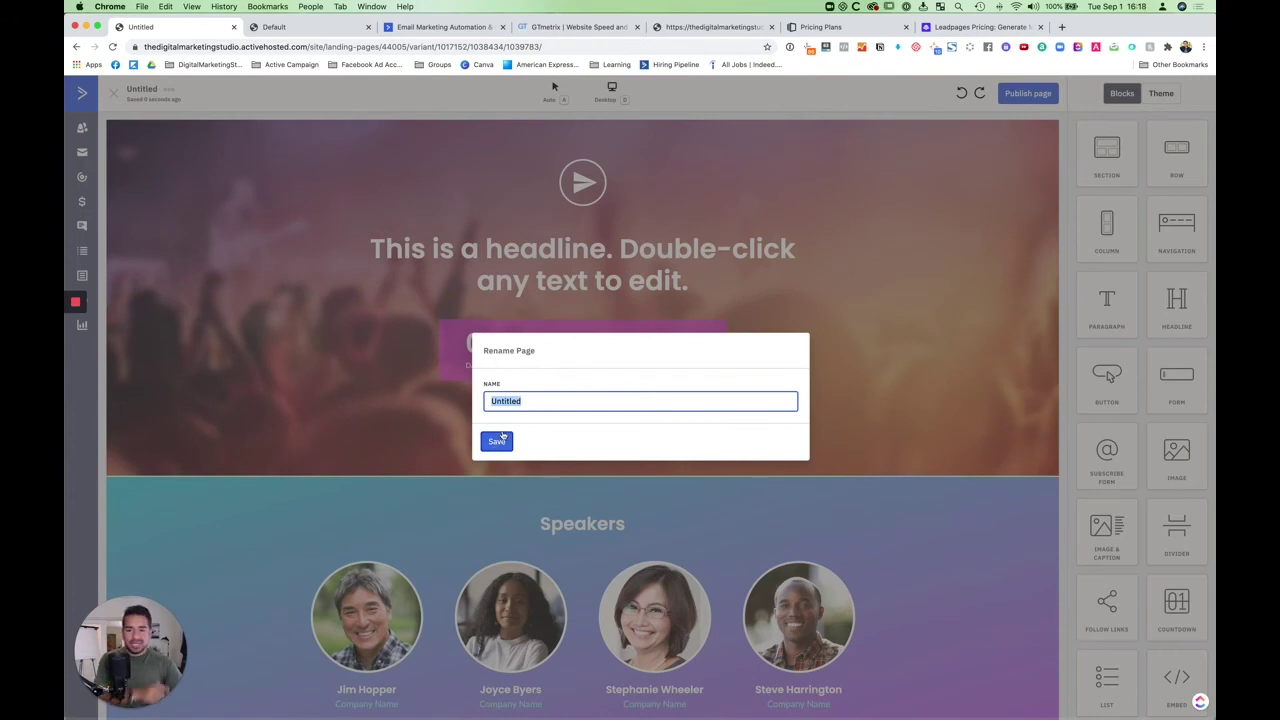
- Rename the Untitled Conference-template page to 'Live Workshop' and save it
type("Live")
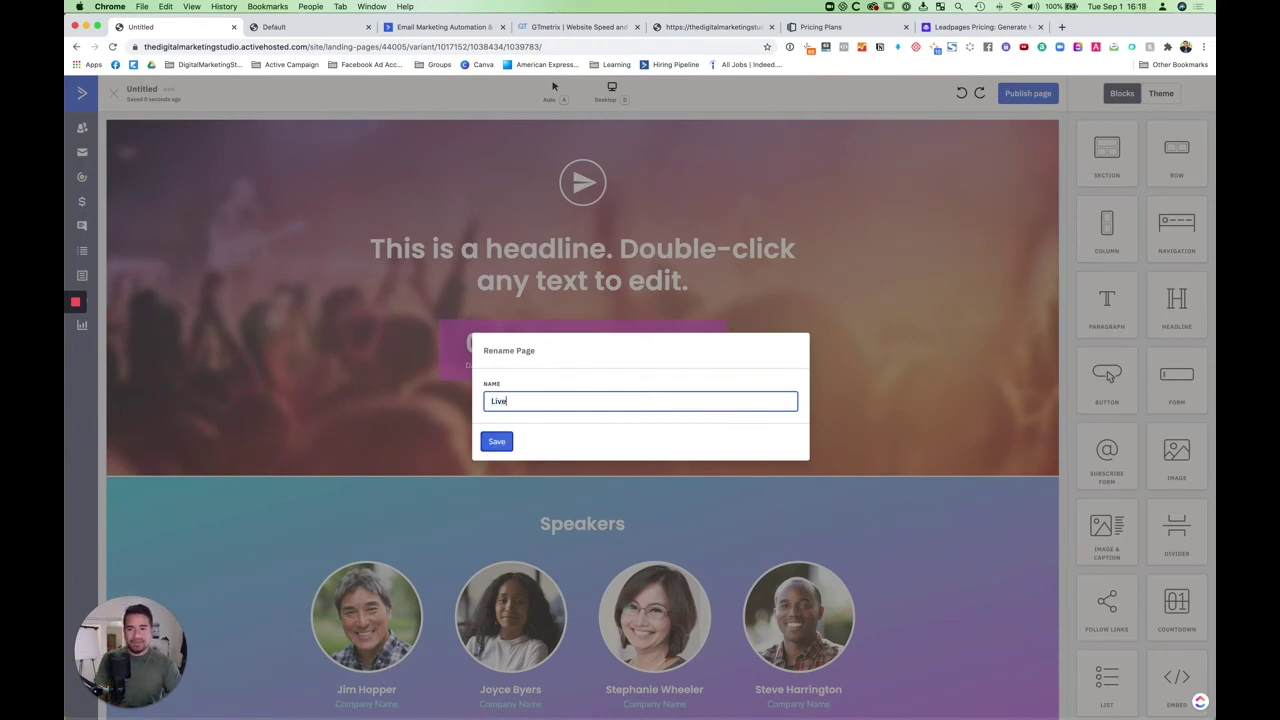
type(" Workshop")
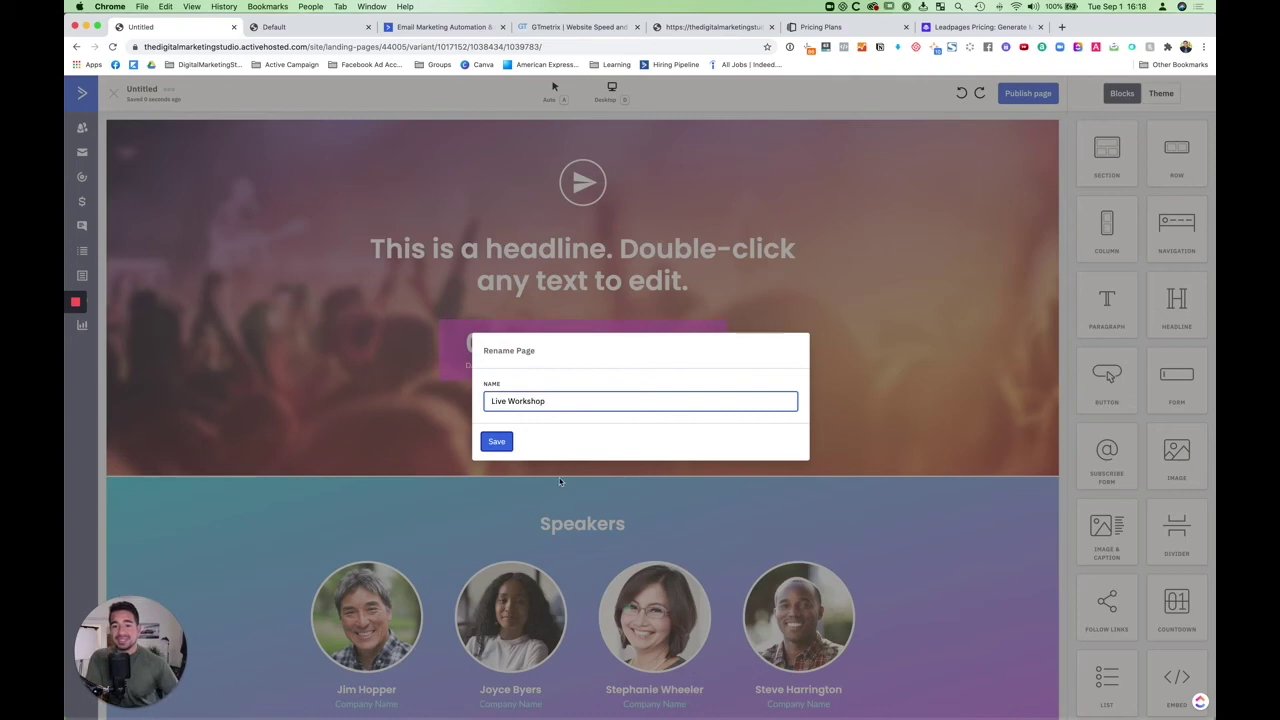
left_click(500, 443)
scroll(509, 460, "down", 5)
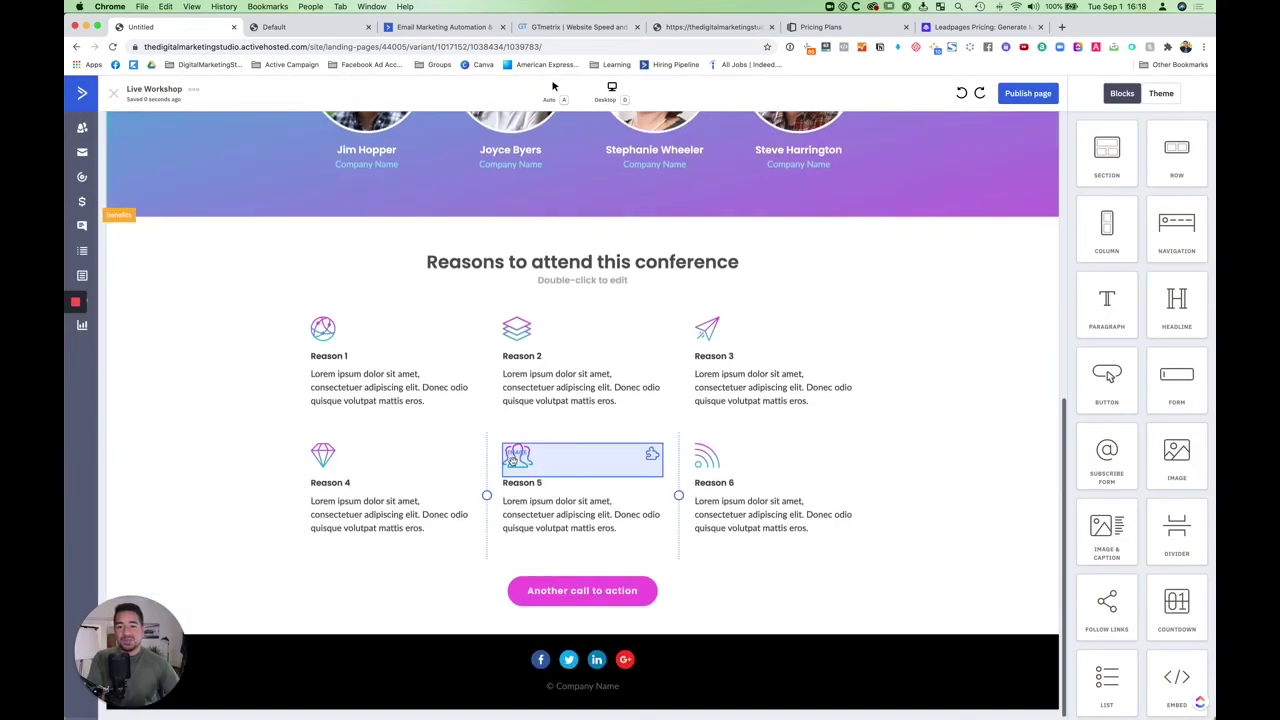
scroll(595, 300, "up", 10)
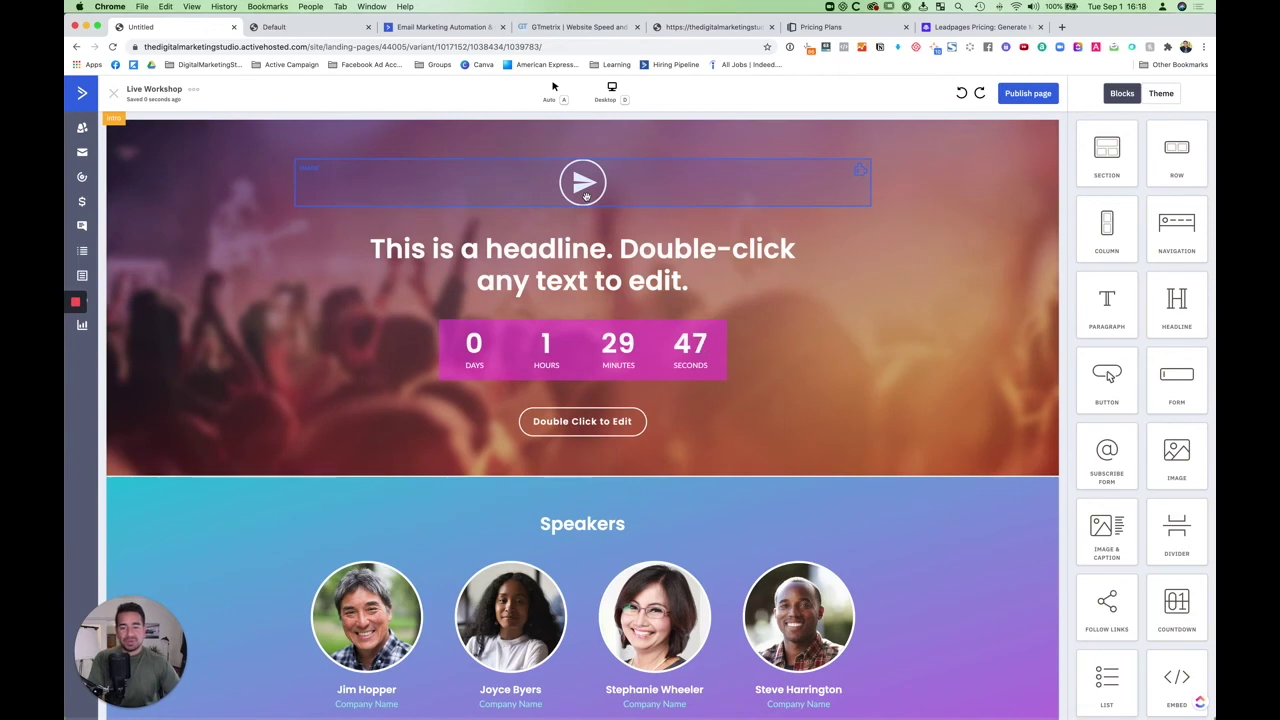
- Drag a Section block above the footer, drop a block into it, and dismiss the file picker
left_click(1158, 94)
left_click(1121, 94)
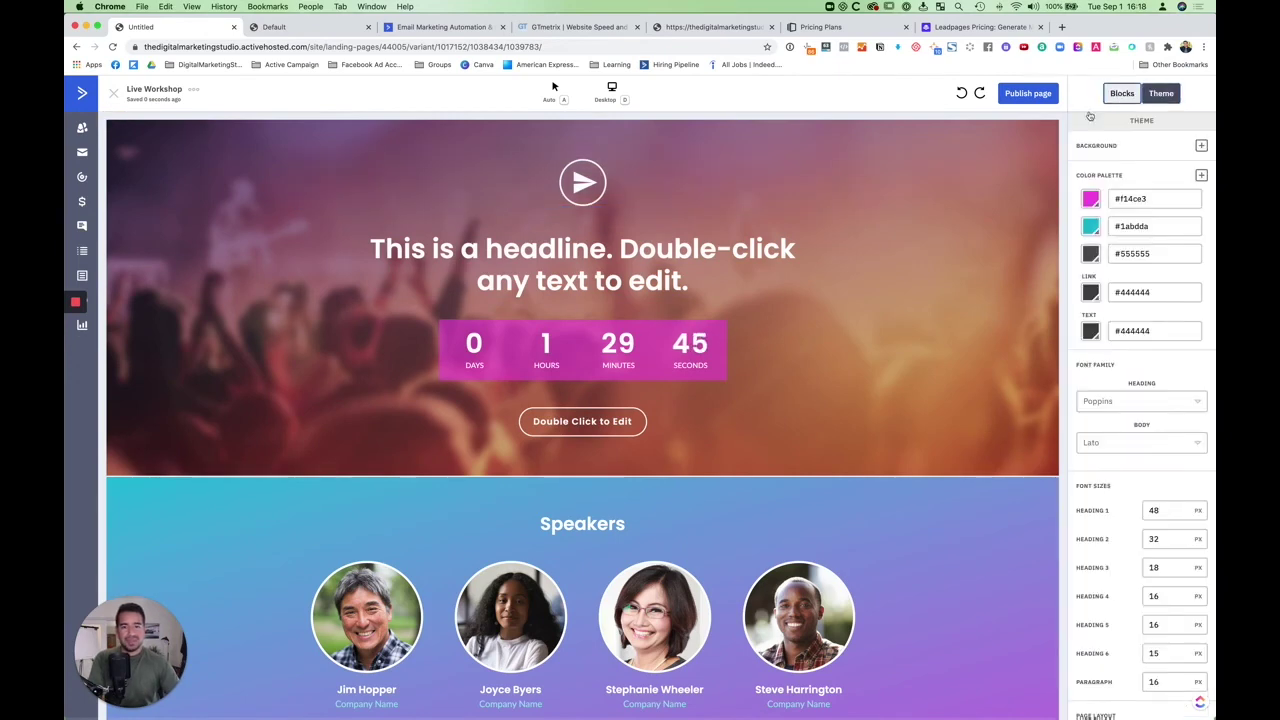
scroll(1000, 430, "down", 6)
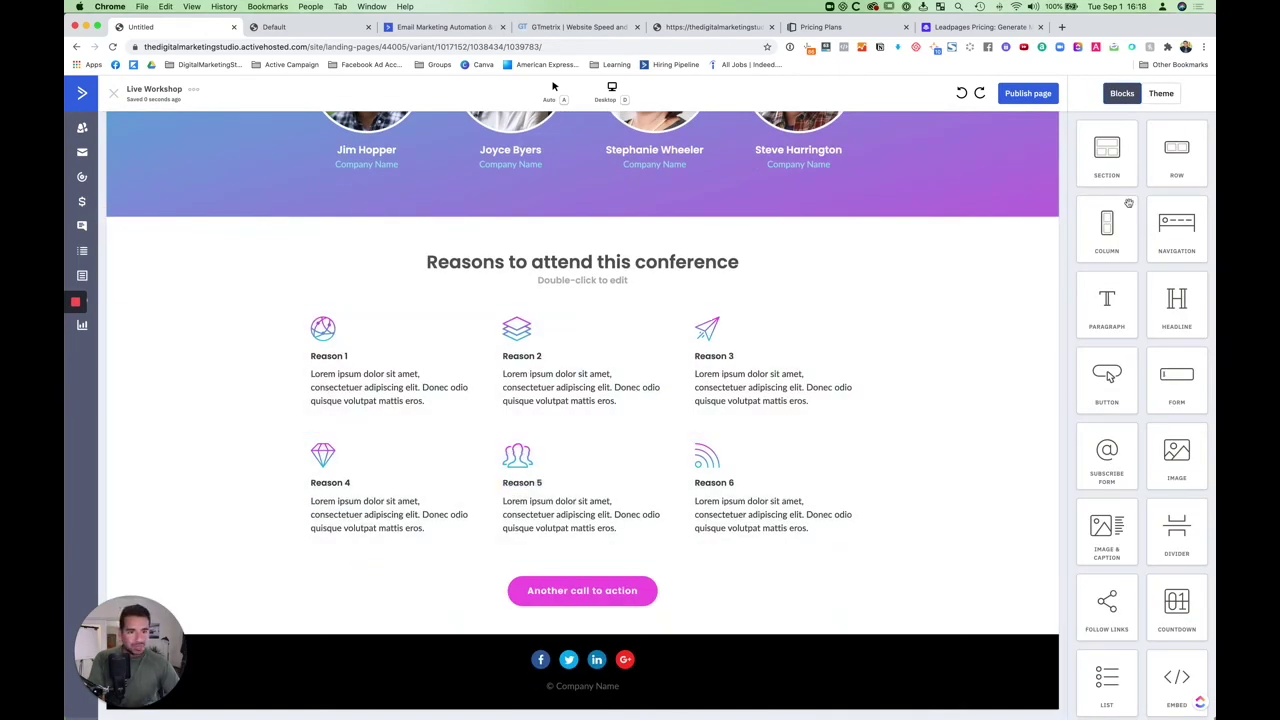
left_click_drag(1107, 152, 593, 627)
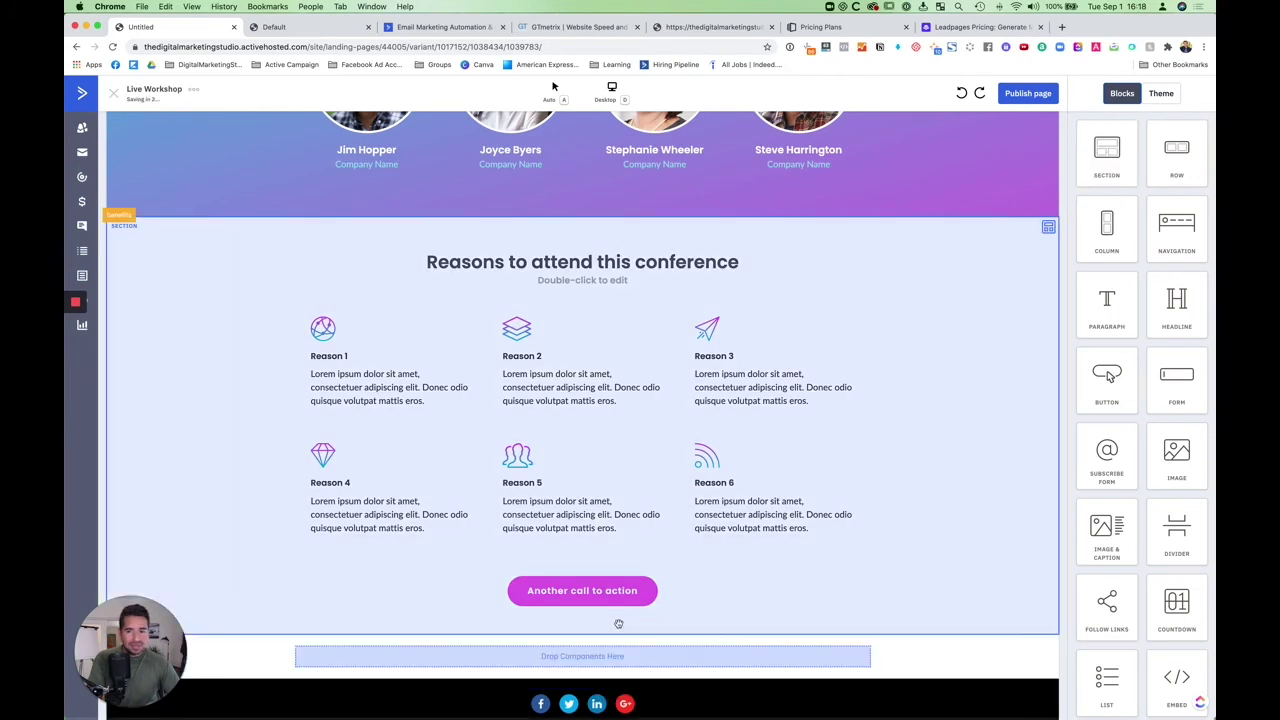
left_click_drag(1173, 538, 610, 626)
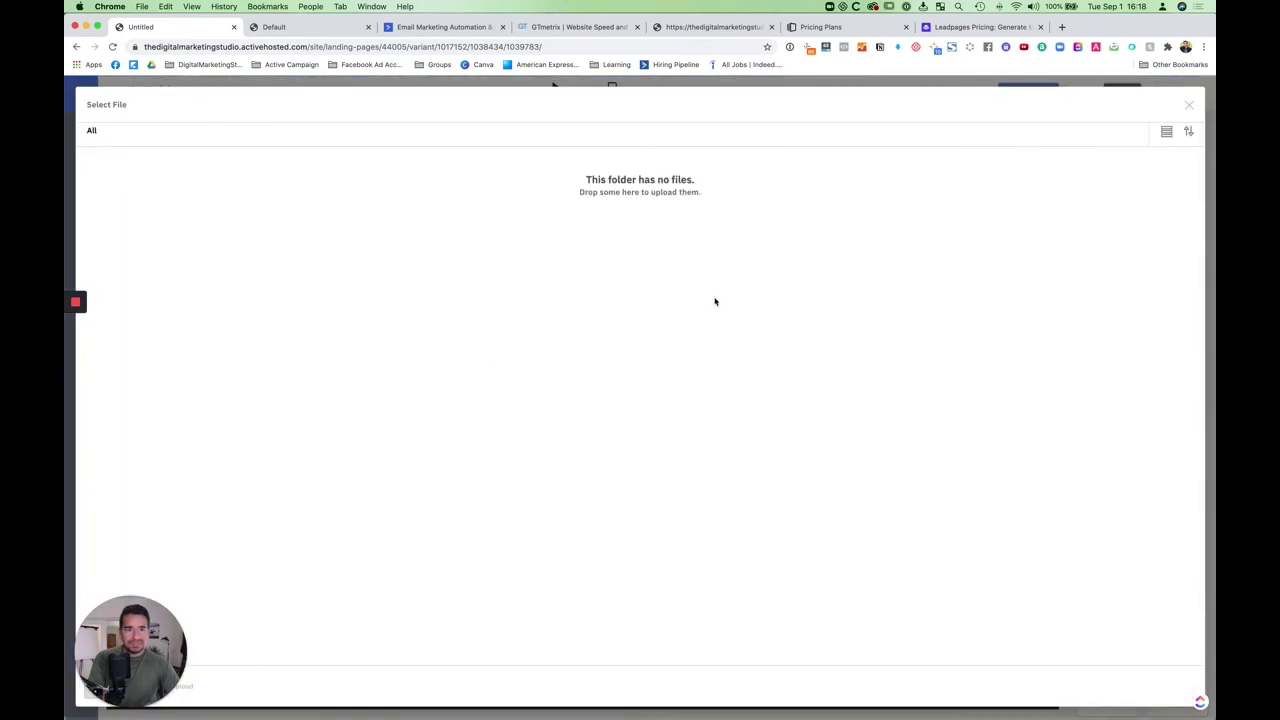
left_click(1188, 105)
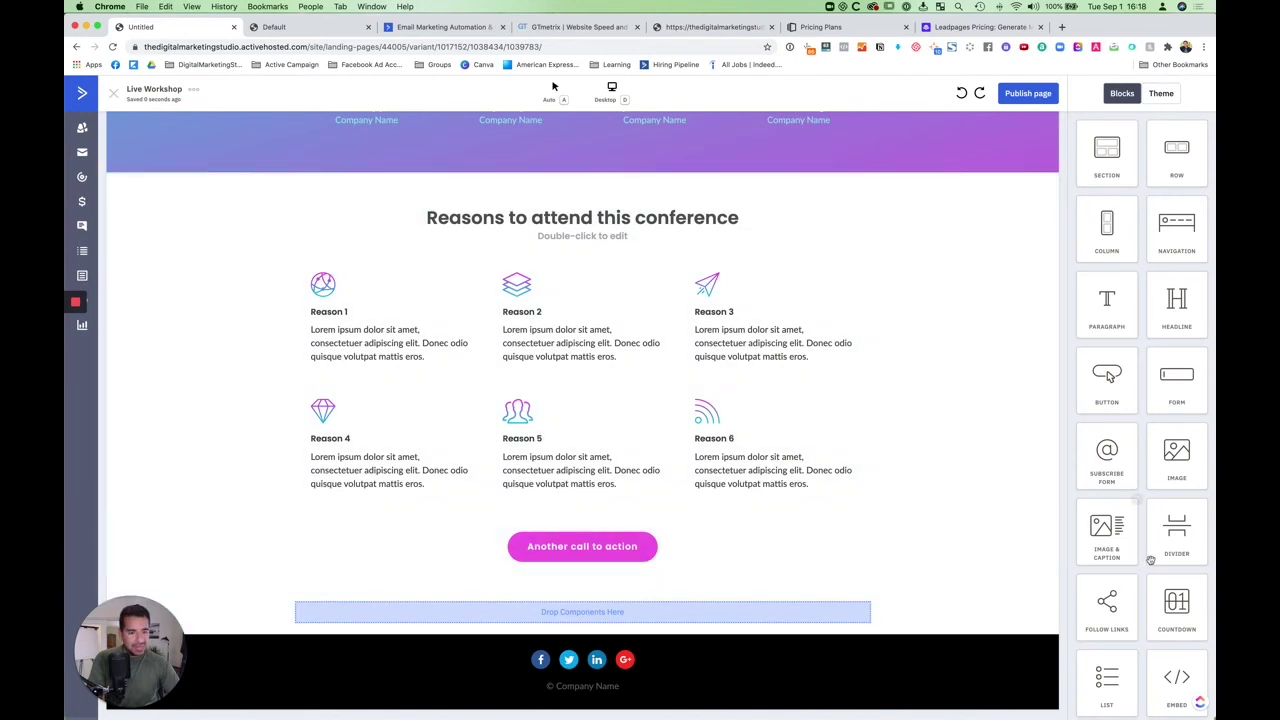
scroll(1176, 450, "down", 3)
- Drag a Countdown block into the new section above the footer and select it
left_click_drag(1176, 512, 620, 620)
scroll(600, 620, "down", 1)
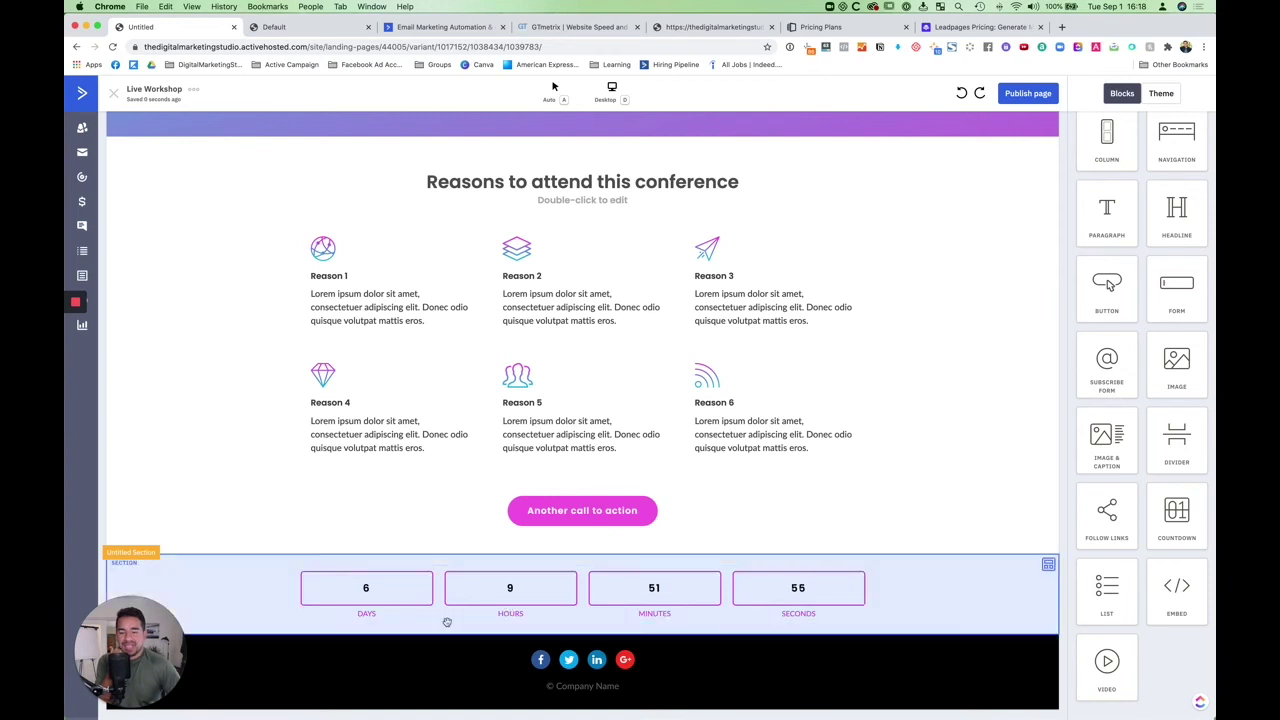
left_click(517, 591)
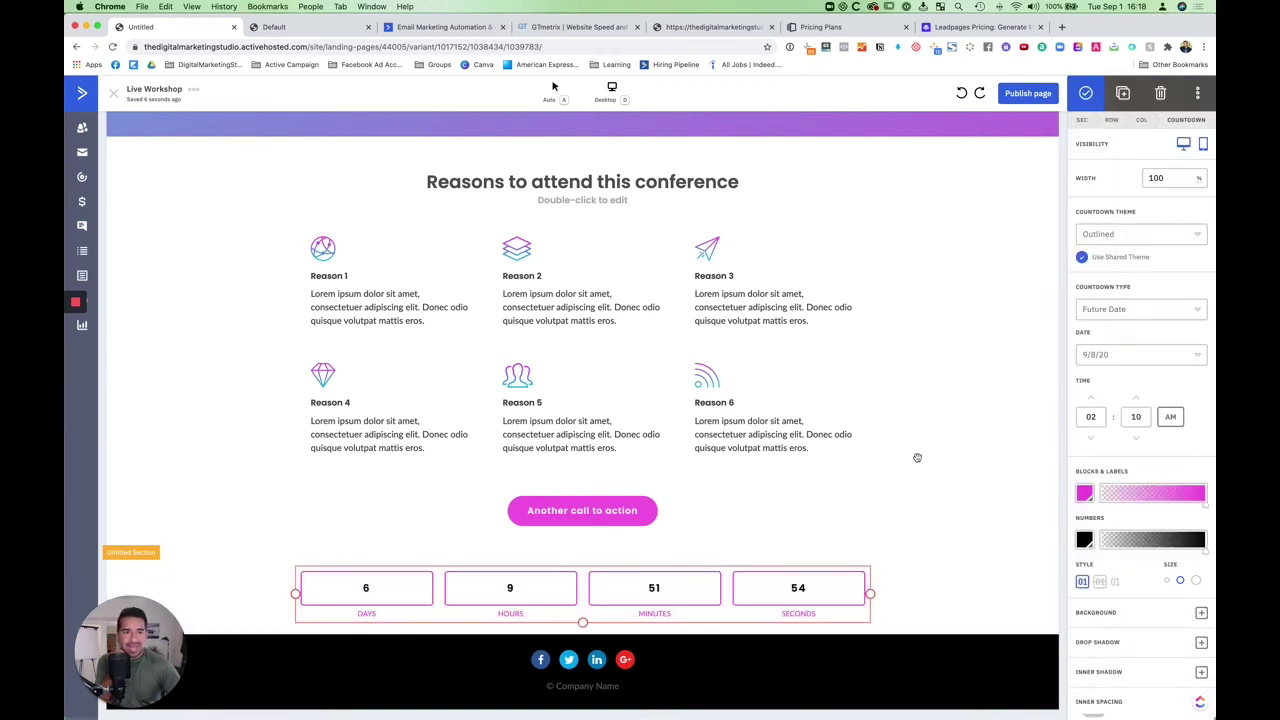
scroll(1161, 441, "down", 4)
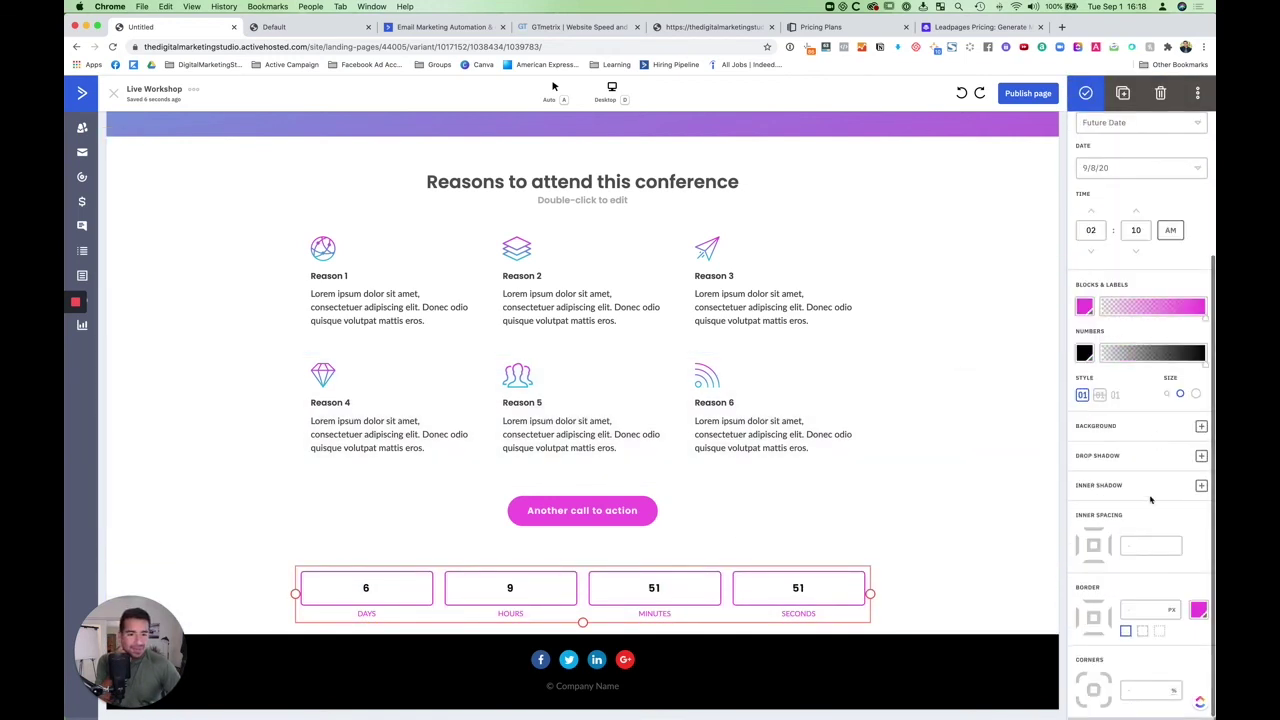
scroll(1140, 300, "up", 4)
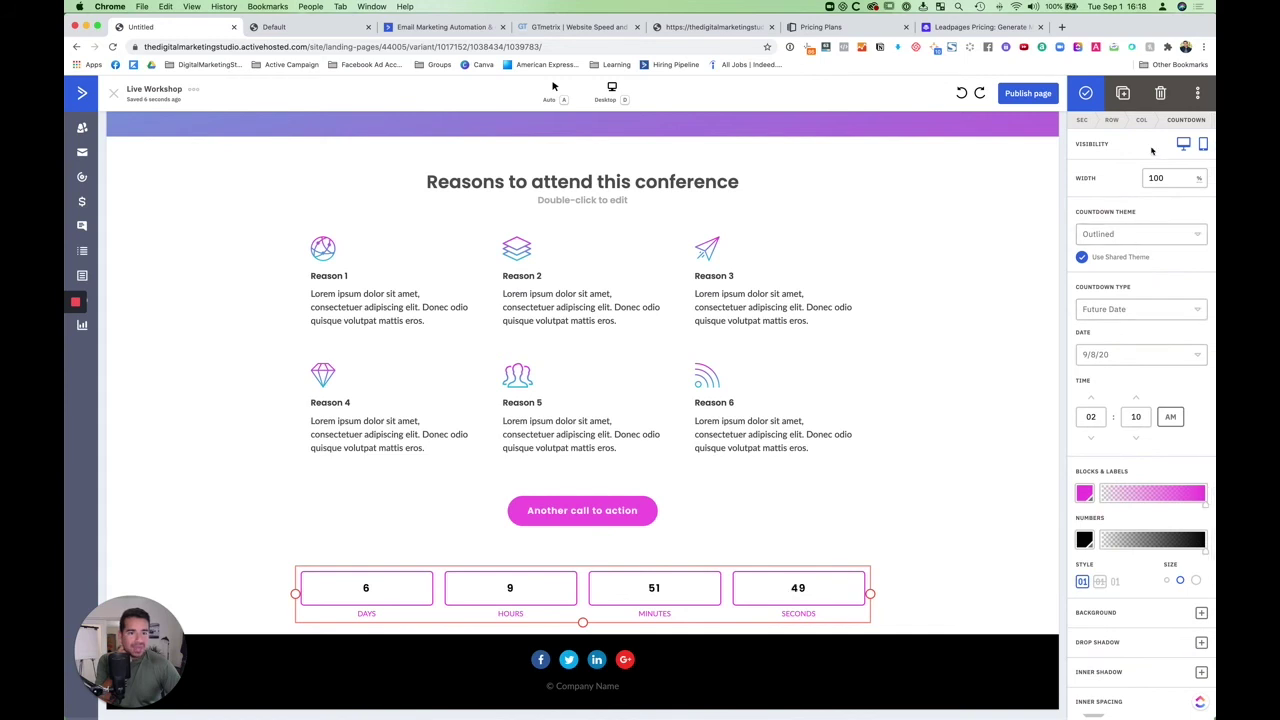
- Set the countdown type to Future Date, counting down to 9/7/20 at 10:42 PM
left_click(1140, 309)
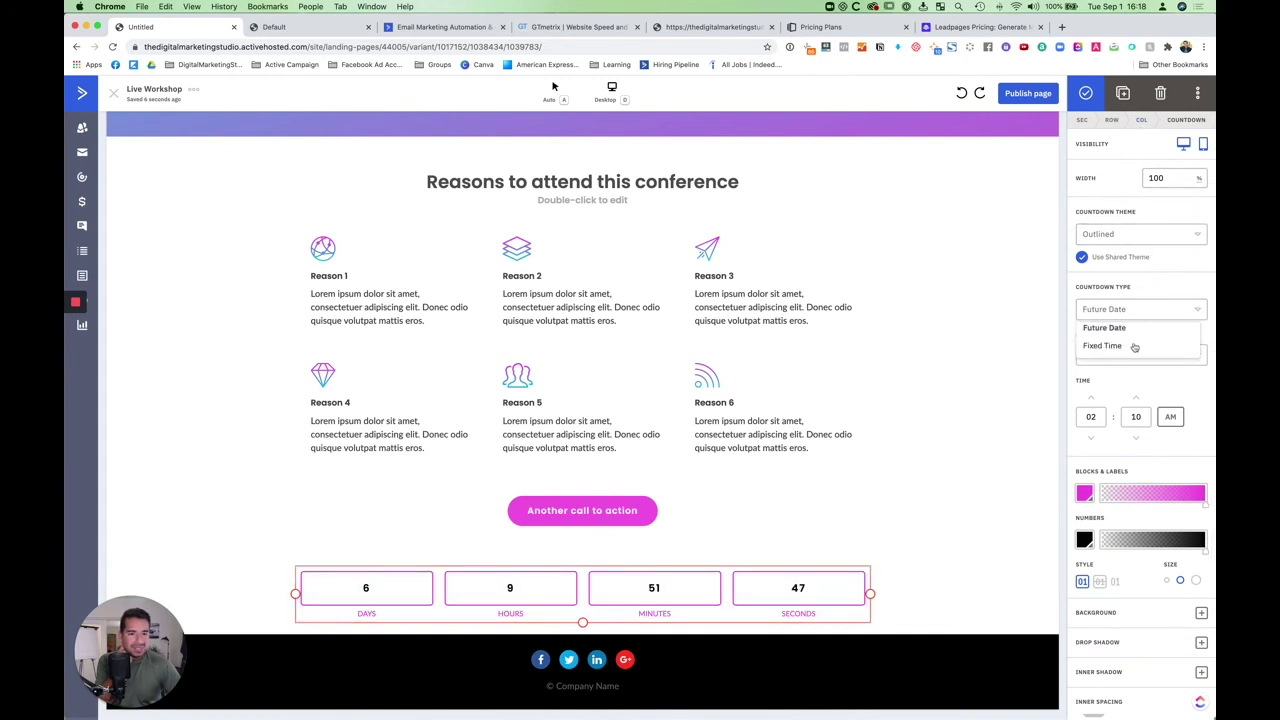
left_click(1122, 346)
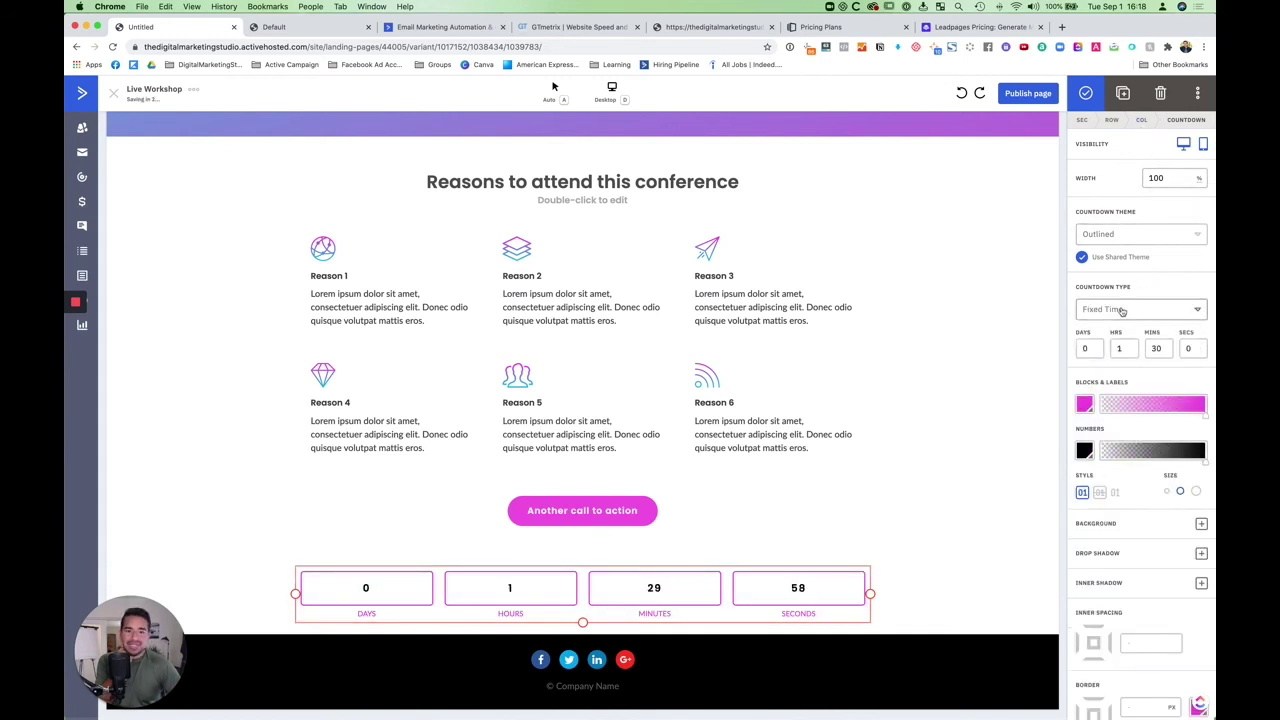
left_click(1122, 311)
left_click(1114, 328)
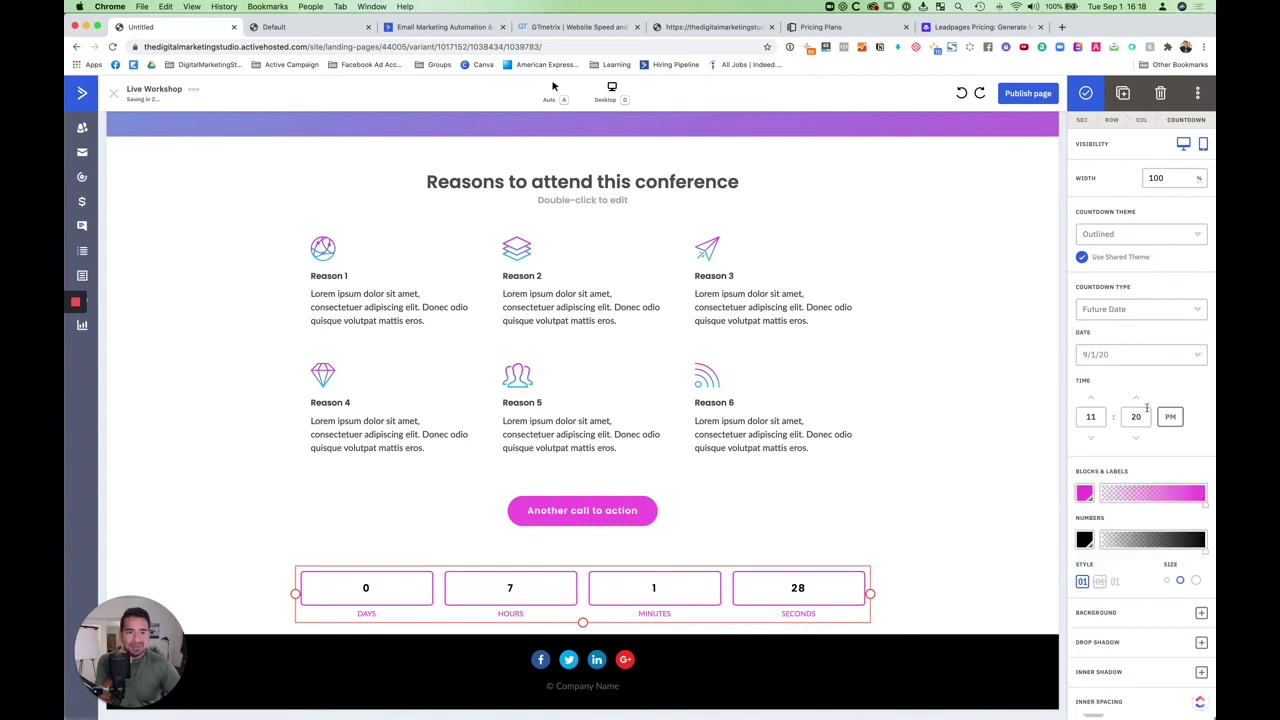
left_click(1134, 355)
left_click(1135, 315)
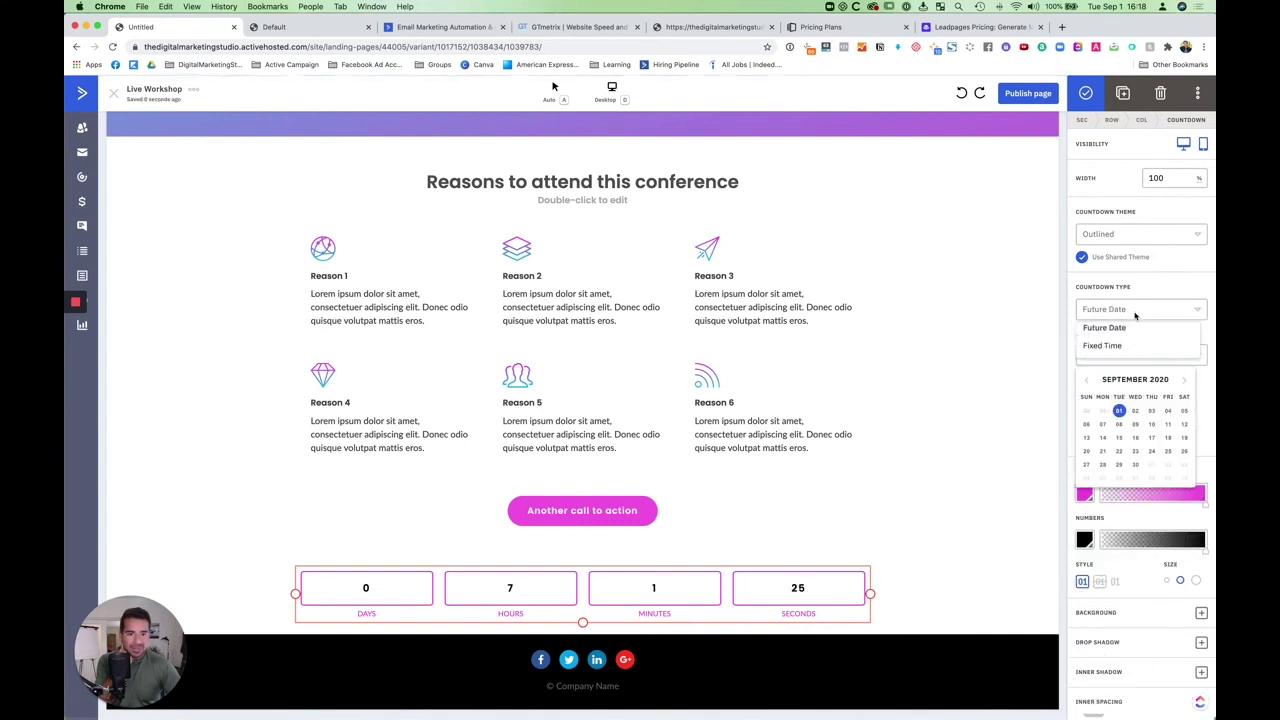
left_click(1124, 346)
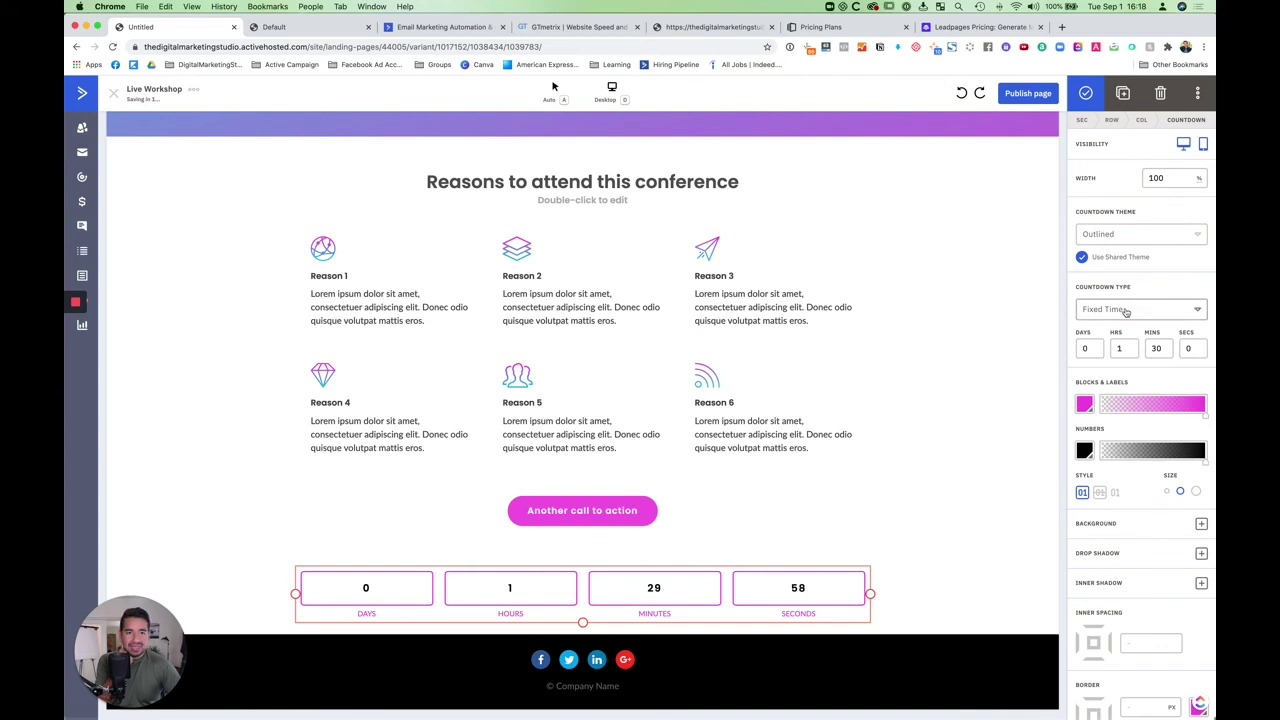
left_click(1125, 312)
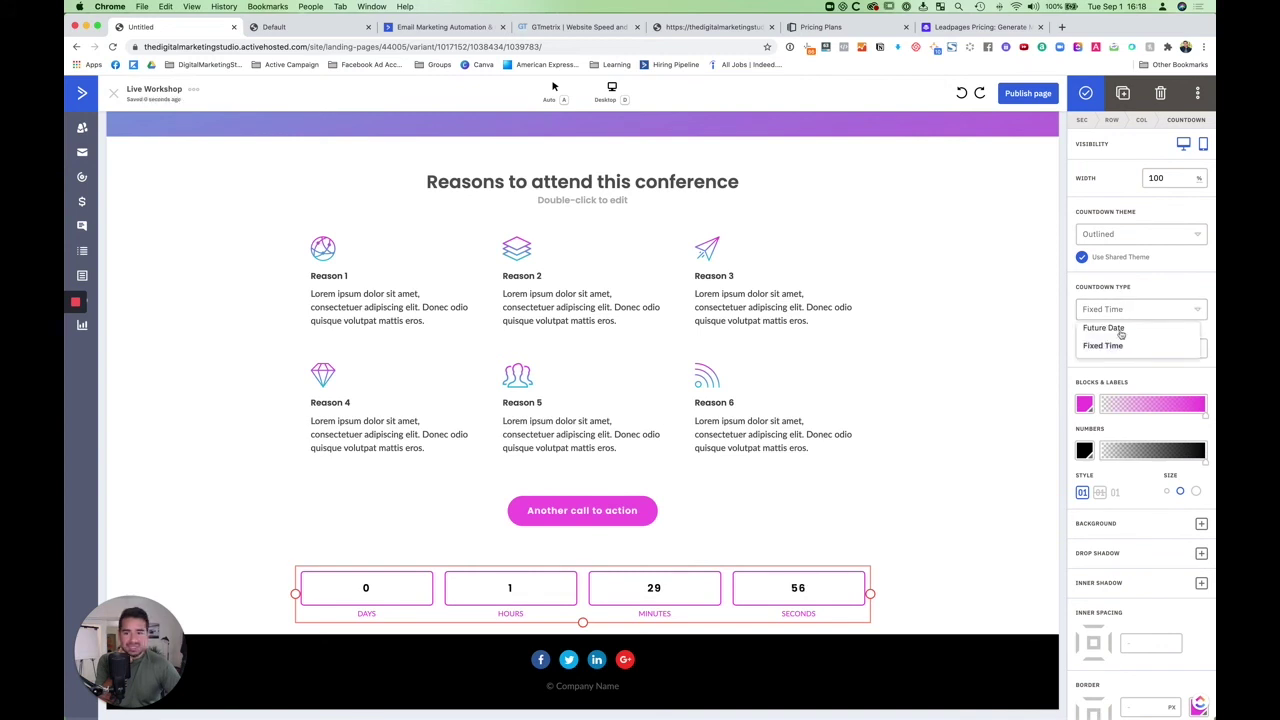
left_click(1115, 327)
scroll(1117, 563, "down", 4)
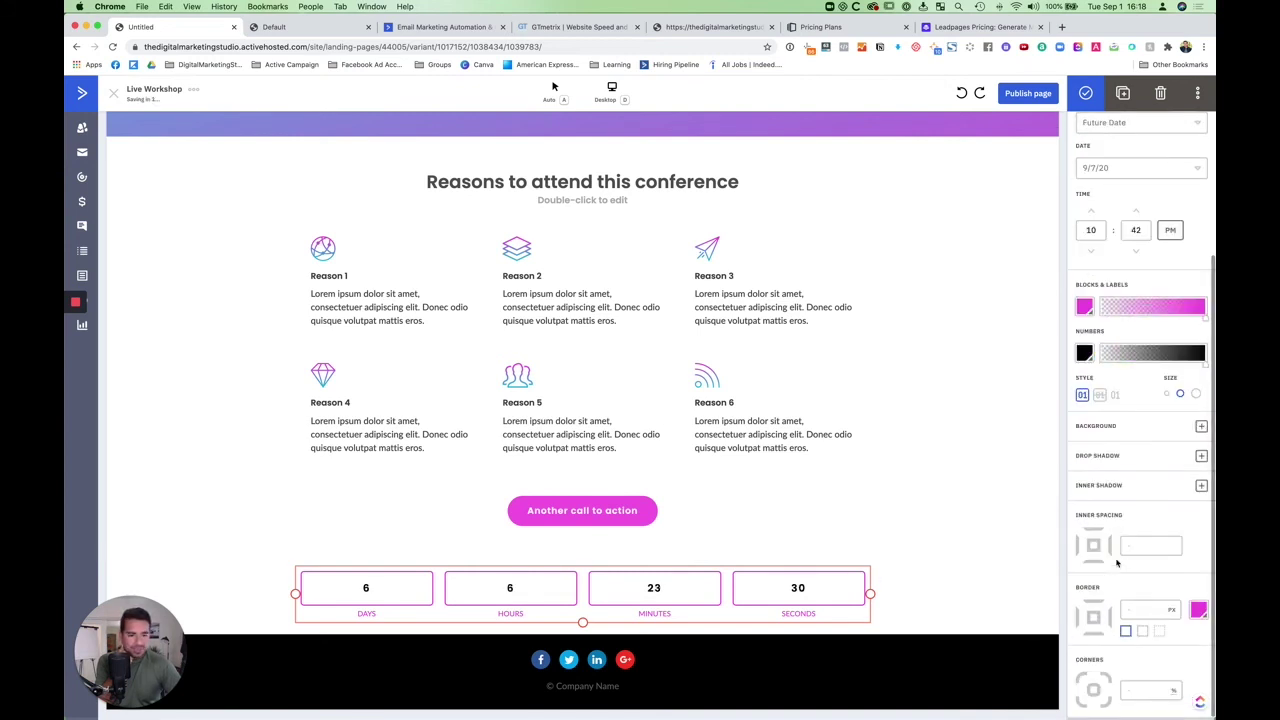
scroll(1117, 563, "up", 4)
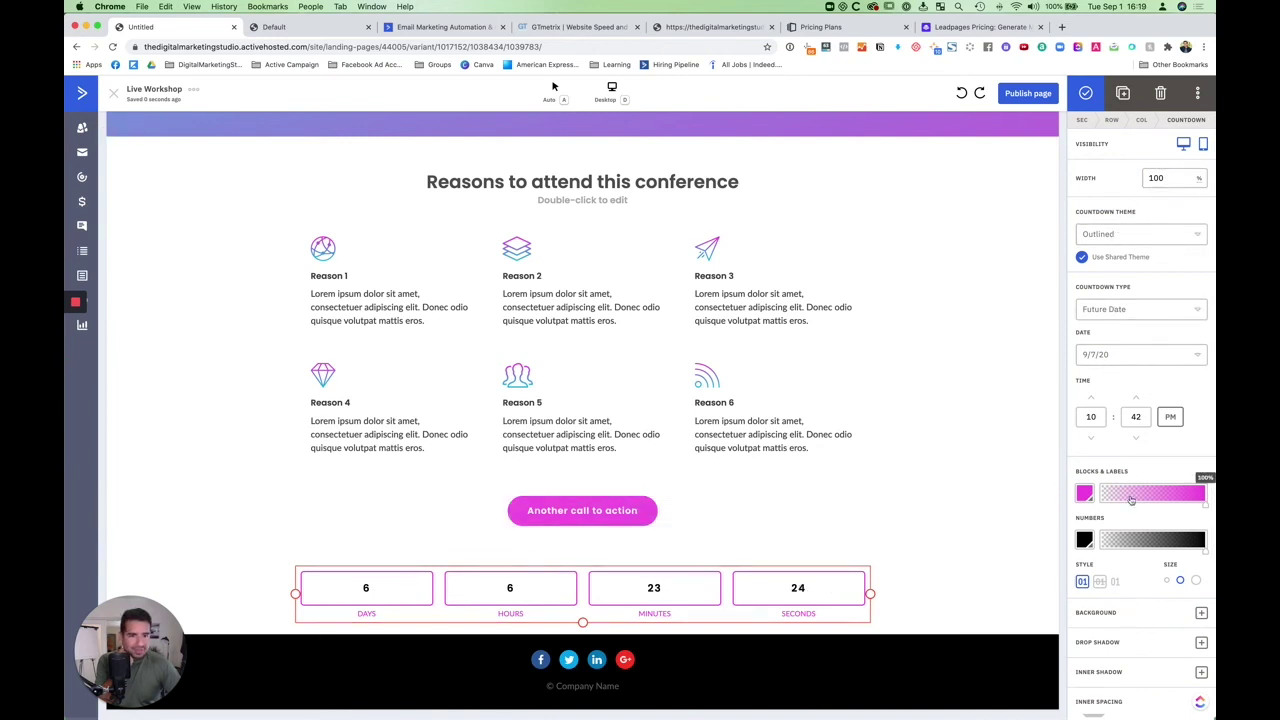
- Try the split-box countdown style, then revert to the original Outlined style
scroll(1133, 605, "down", 4)
scroll(1137, 597, "up", 4)
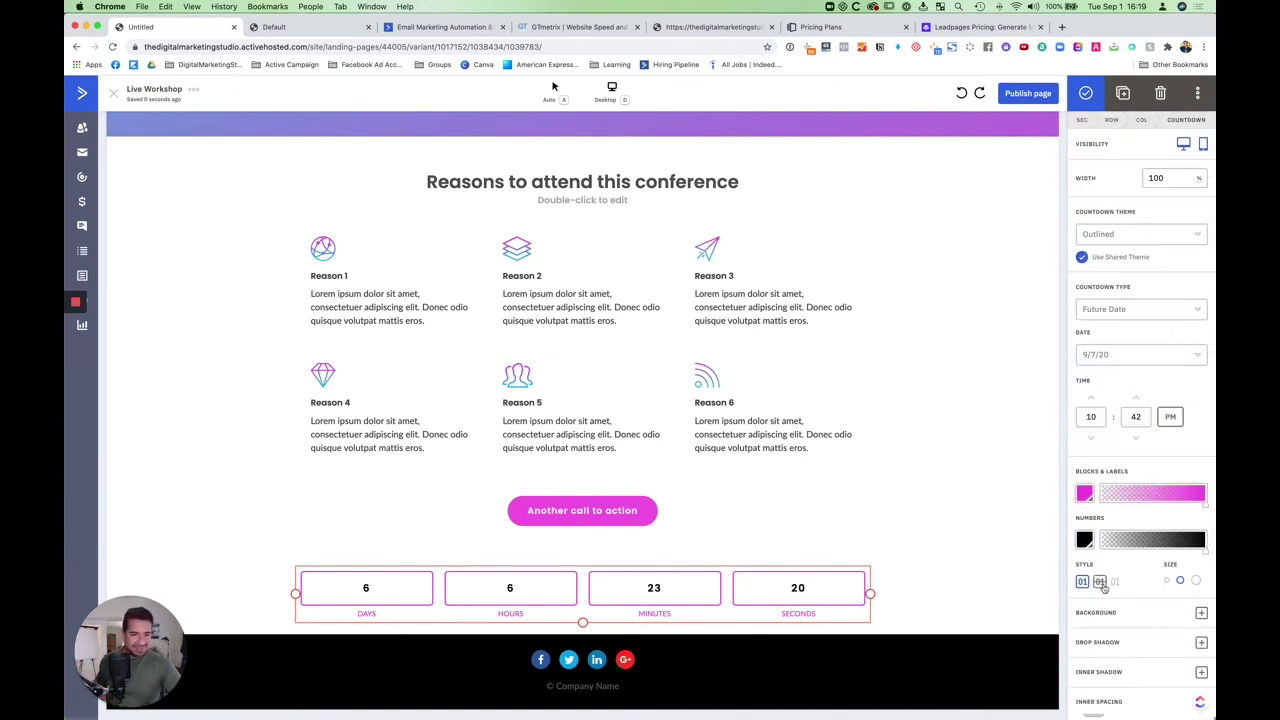
left_click(1100, 582)
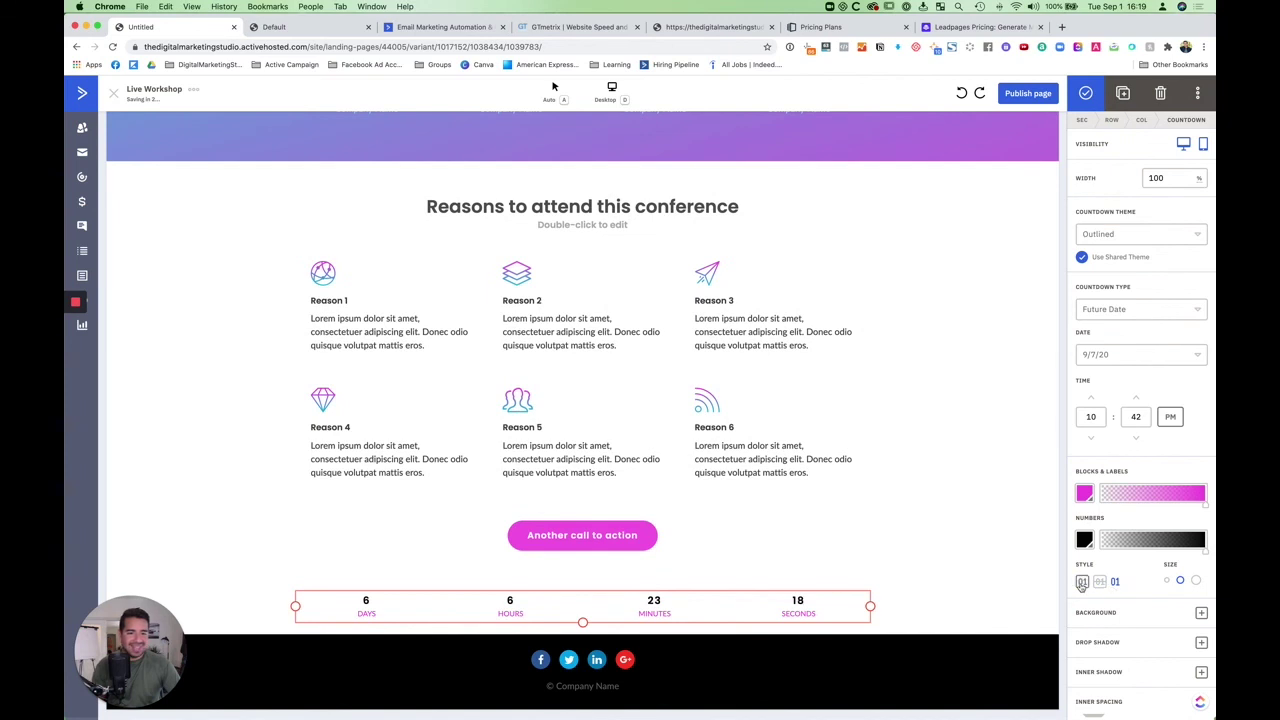
left_click(1110, 588)
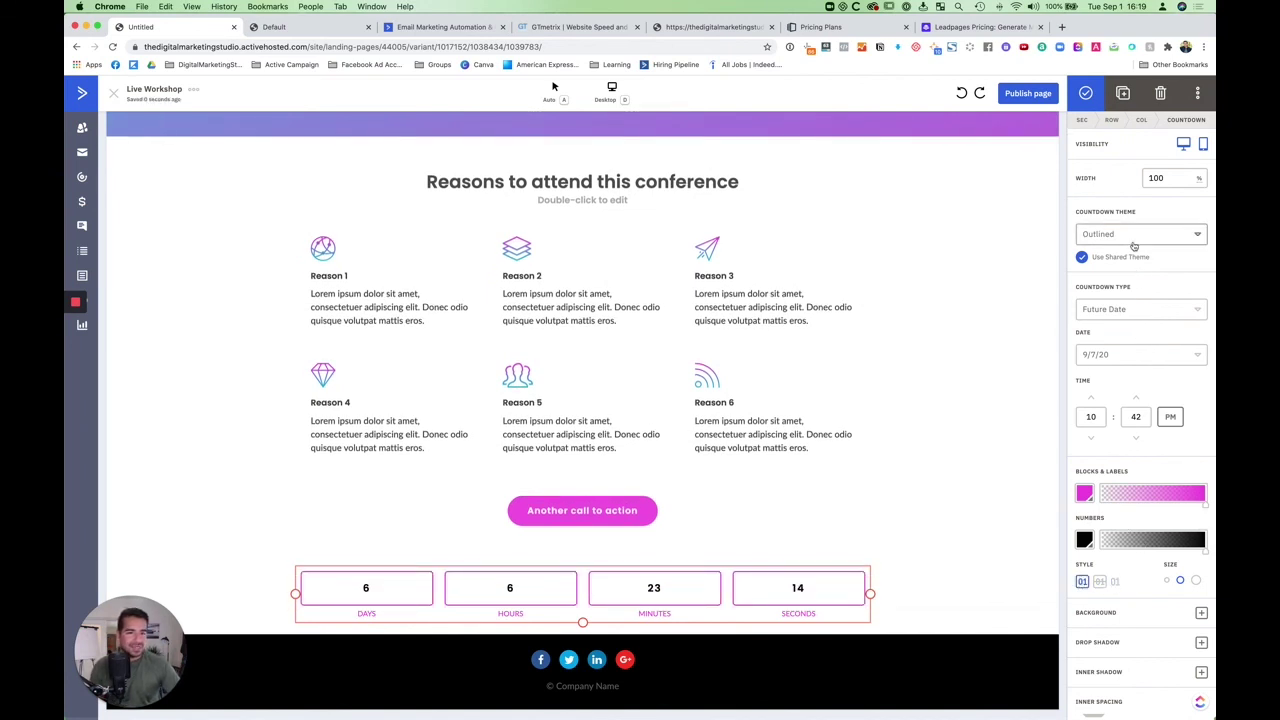
scroll(1132, 436, "down", 3)
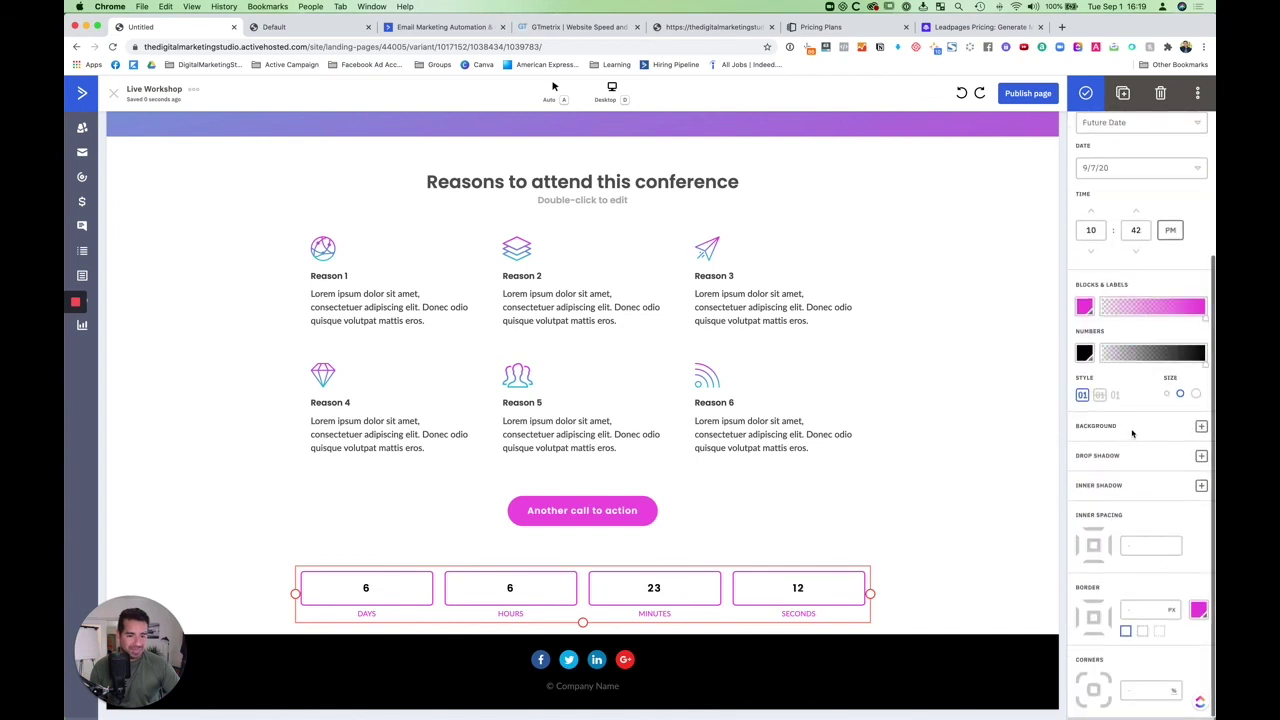
scroll(1132, 440, "up", 3)
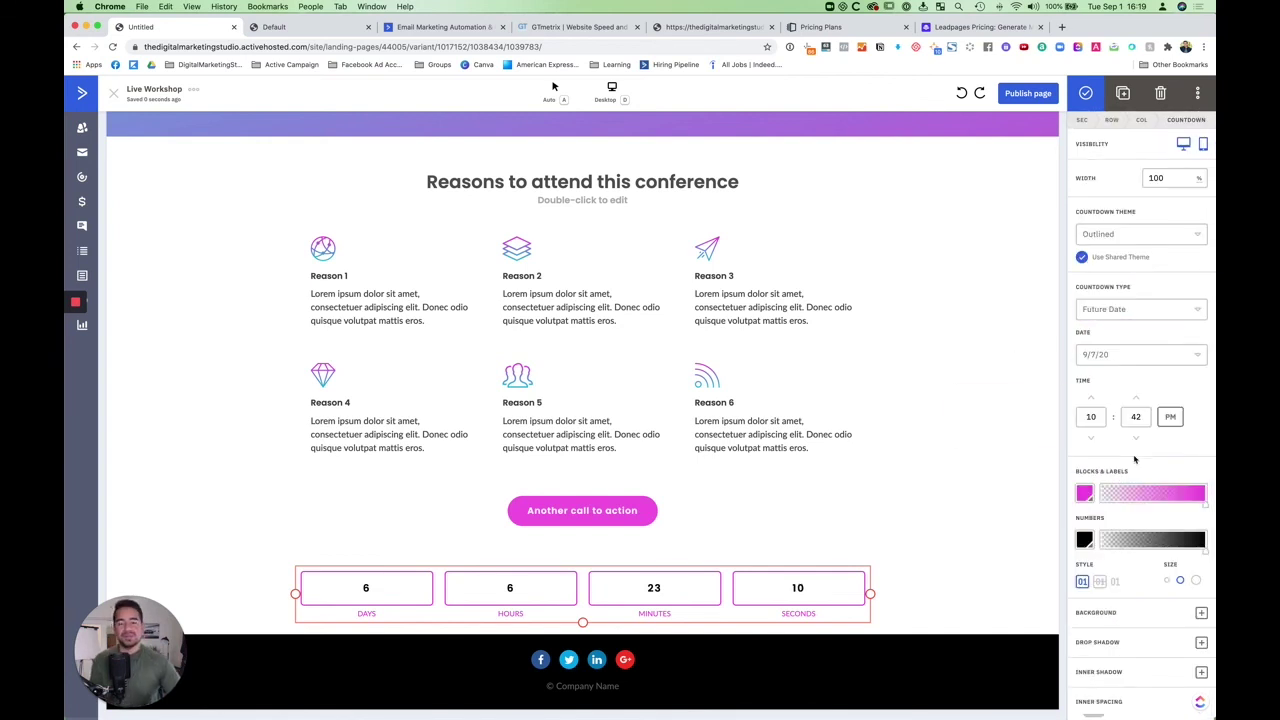